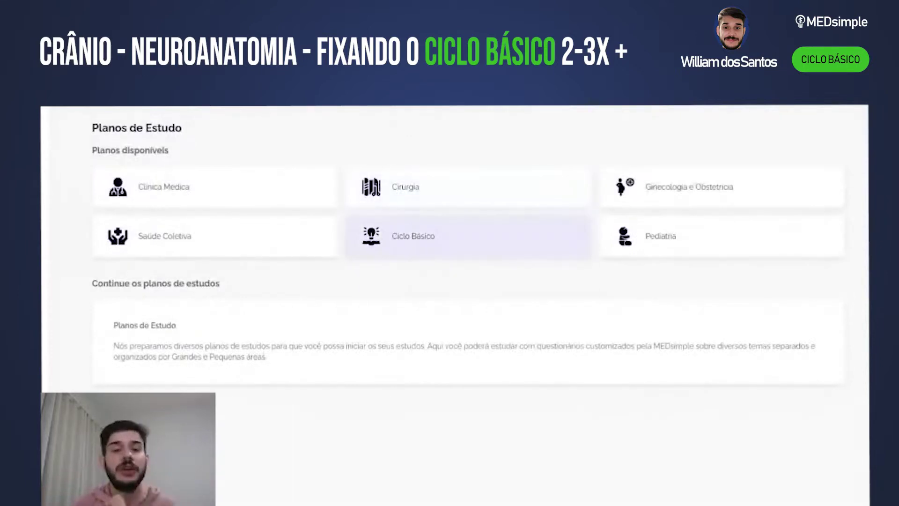
# - Open the Ciclo Básico study plan and go through Anatomia Topográfica to its Neuroanatomia teaching plans
pyautogui.click(496, 233)
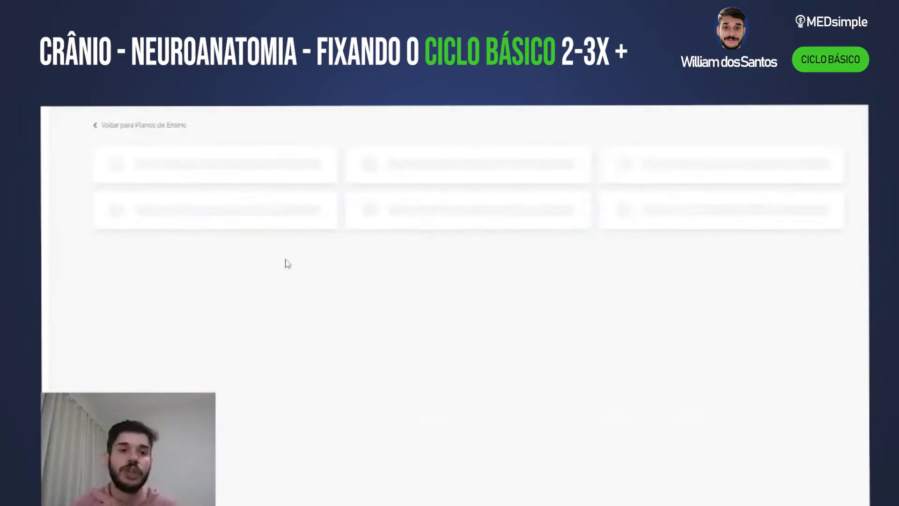
pyautogui.click(655, 278)
pyautogui.click(183, 186)
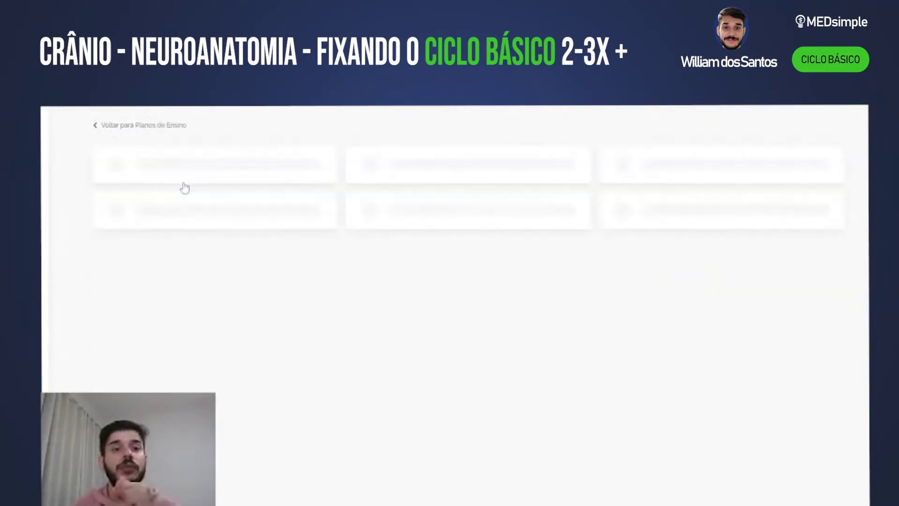
pyautogui.click(190, 294)
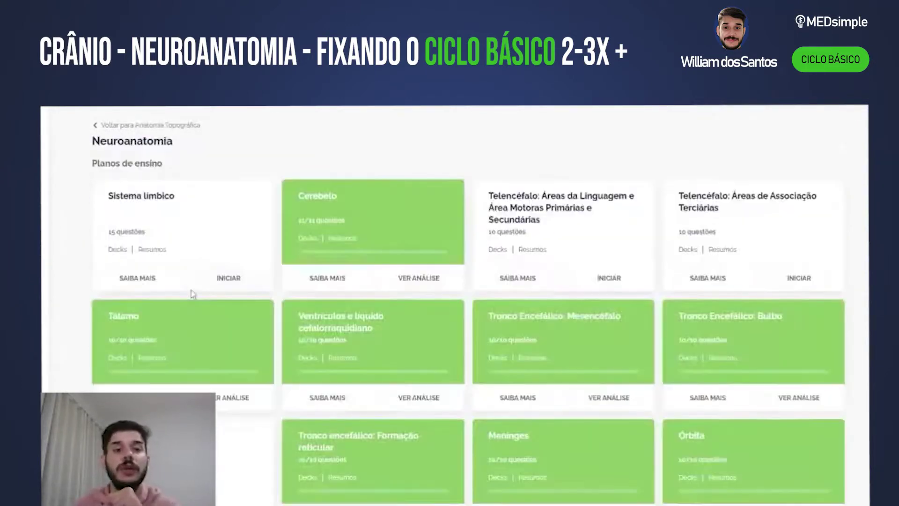
# - Start the Crânio questionnaire from the Neuroanatomia teaching plans
pyautogui.scroll(-5, 225, 388)
pyautogui.scroll(-5, 247, 438)
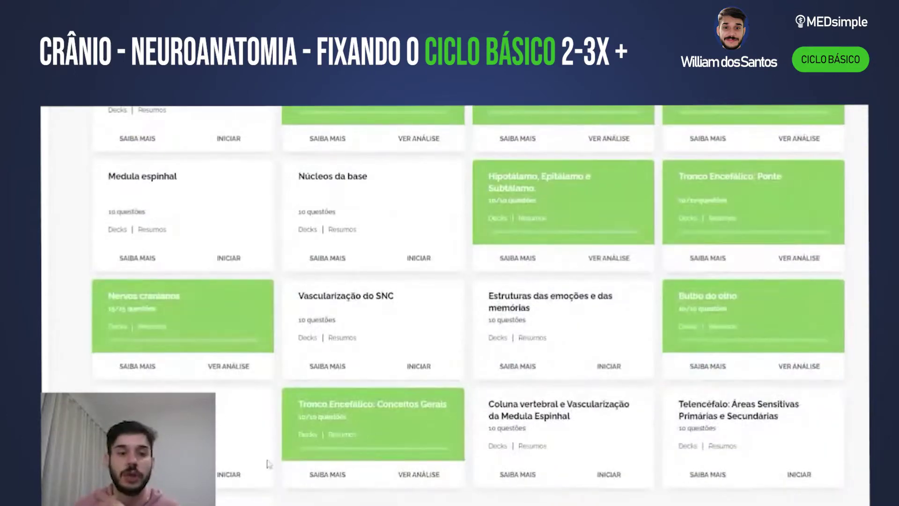
pyautogui.click(232, 480)
pyautogui.click(468, 178)
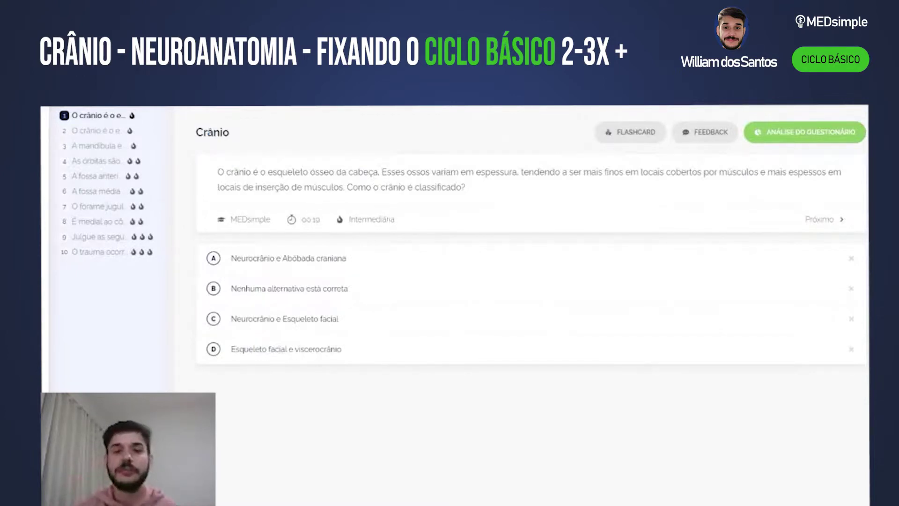
# - Rule out alternatives A and D, answer question 1 with "Neurocrânio e Esqueleto facial", and enlarge the explanation's skull image
pyautogui.moveTo(347, 186); pyautogui.dragTo(465, 187)
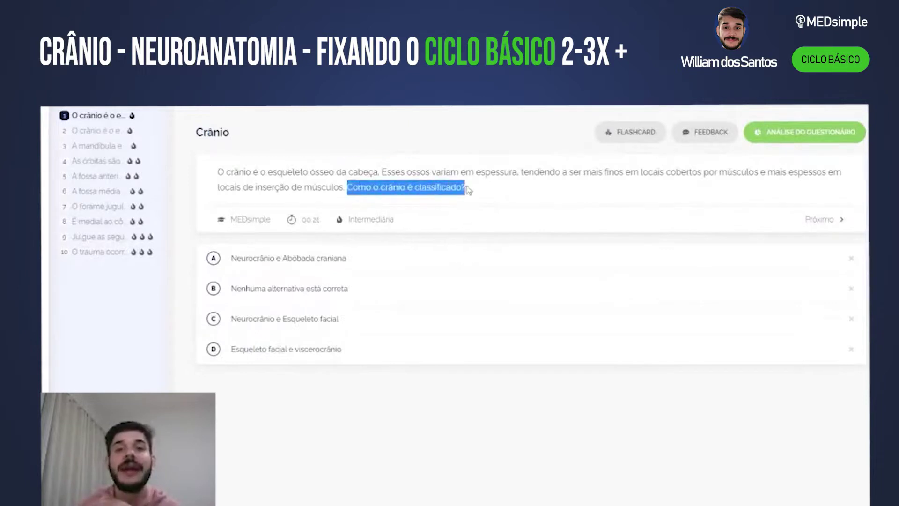
pyautogui.click(369, 478)
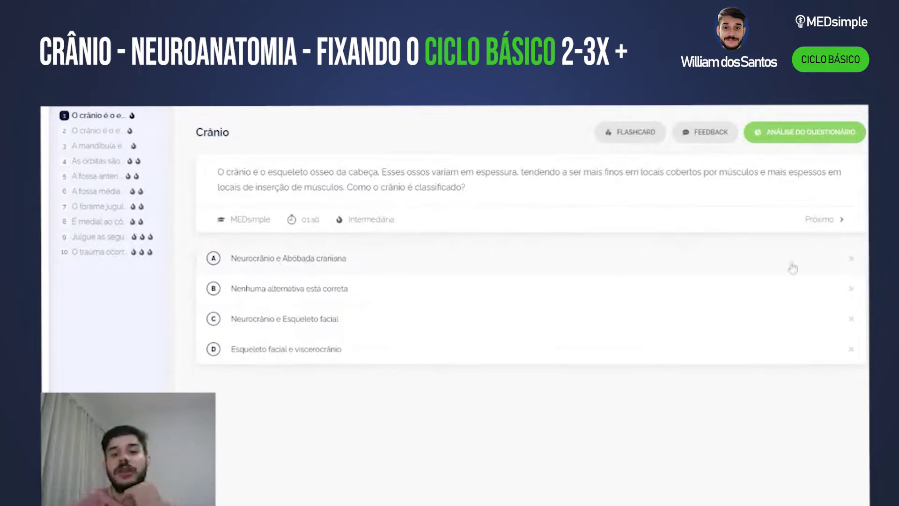
pyautogui.click(851, 259)
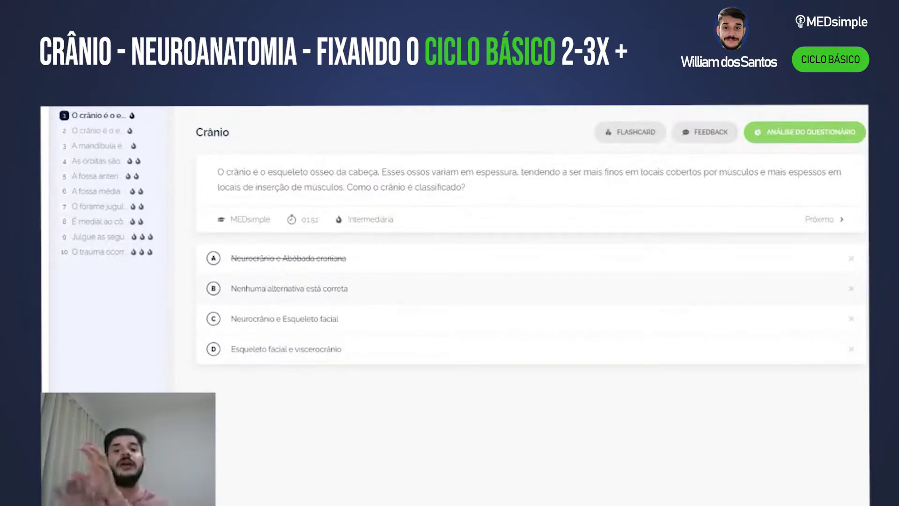
pyautogui.click(851, 349)
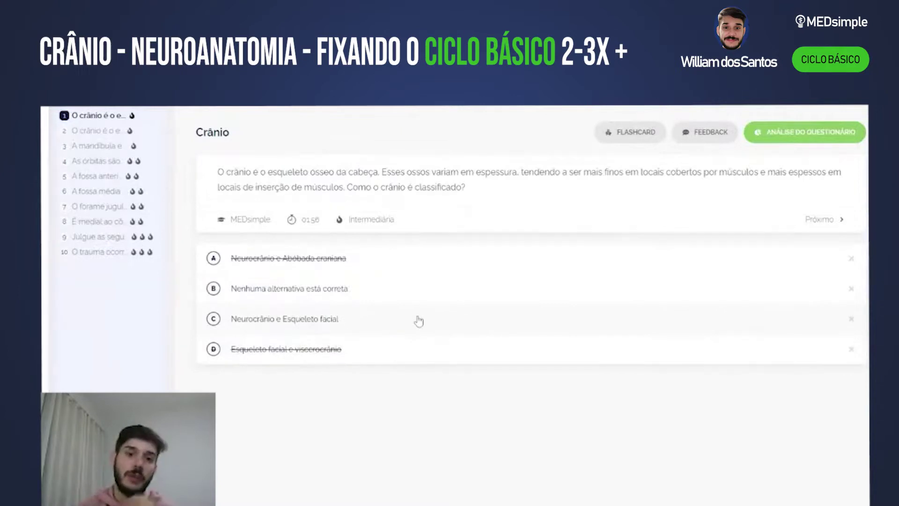
pyautogui.click(418, 320)
pyautogui.click(229, 435)
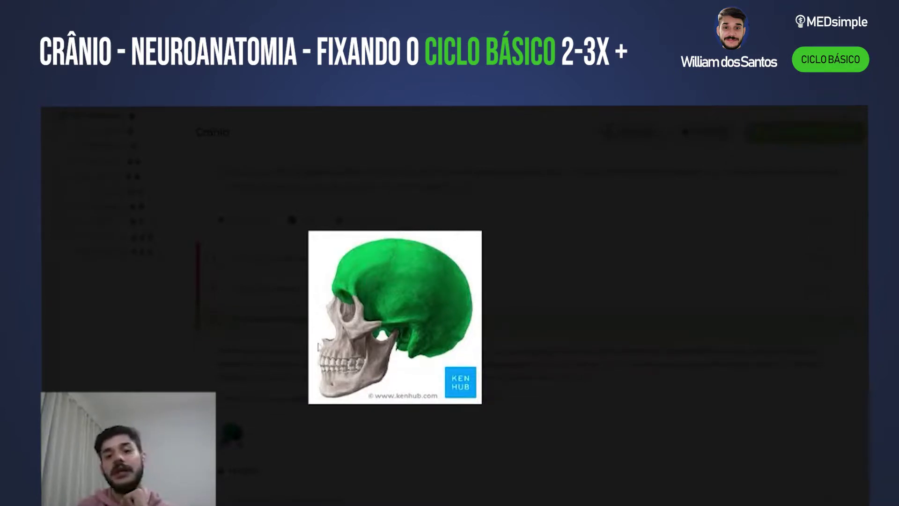
pyautogui.click(863, 109)
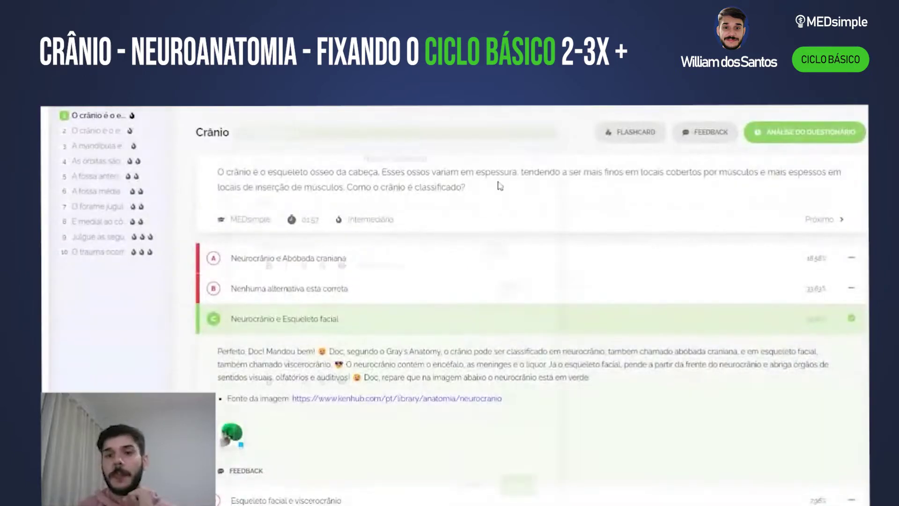
# - Create a flashcard from question 1 and assign it to the Crânio deck
pyautogui.click(646, 132)
pyautogui.scroll(-3, 300, 262)
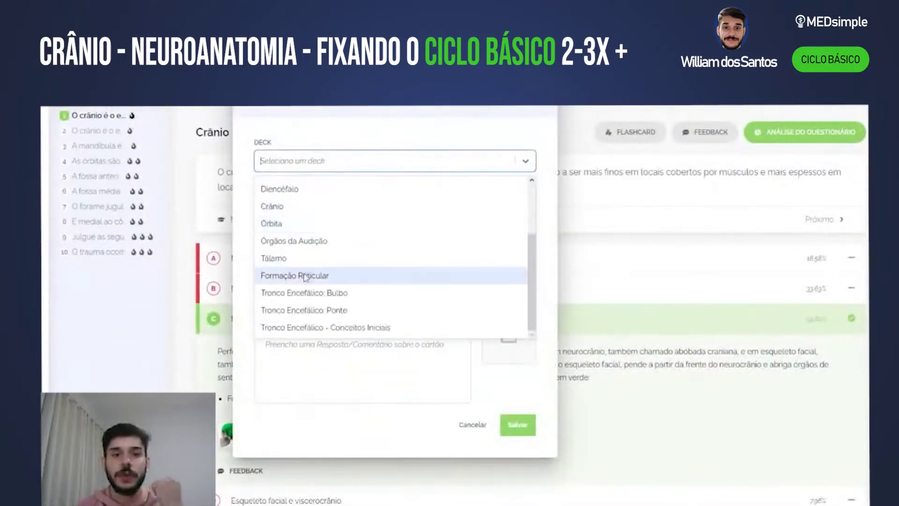
pyautogui.scroll(3, 300, 272)
pyautogui.click(283, 291)
pyautogui.click(299, 234)
# - Write the card front: "O crânio pode ser classificado em:", "Neurocrânio -> Abóbada craniana", "Viscerocrânio -> Esqueleto facial"
pyautogui.write('O crânio pode ser classific')
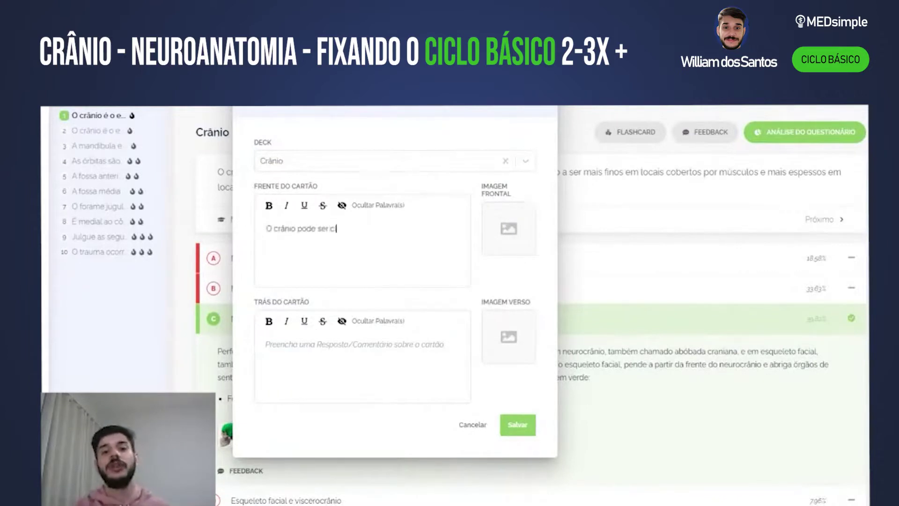
pyautogui.write('assifici')
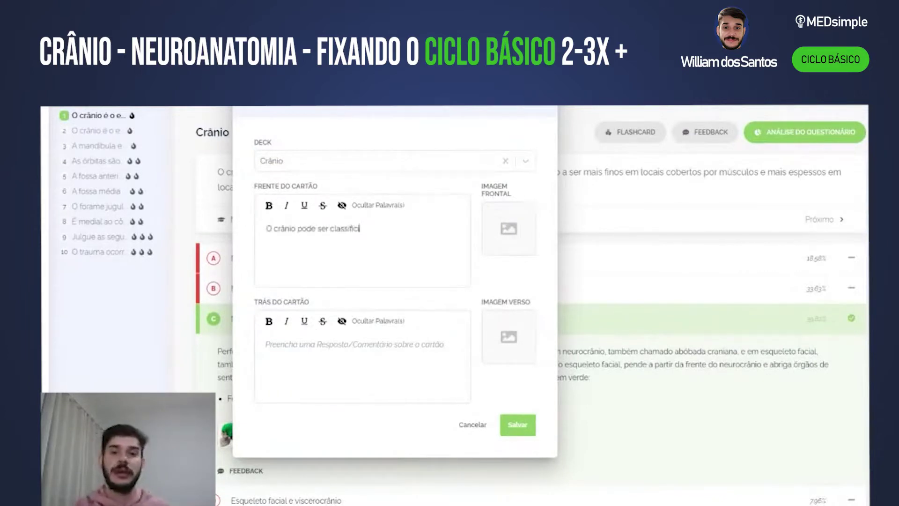
pyautogui.write('do em: ')
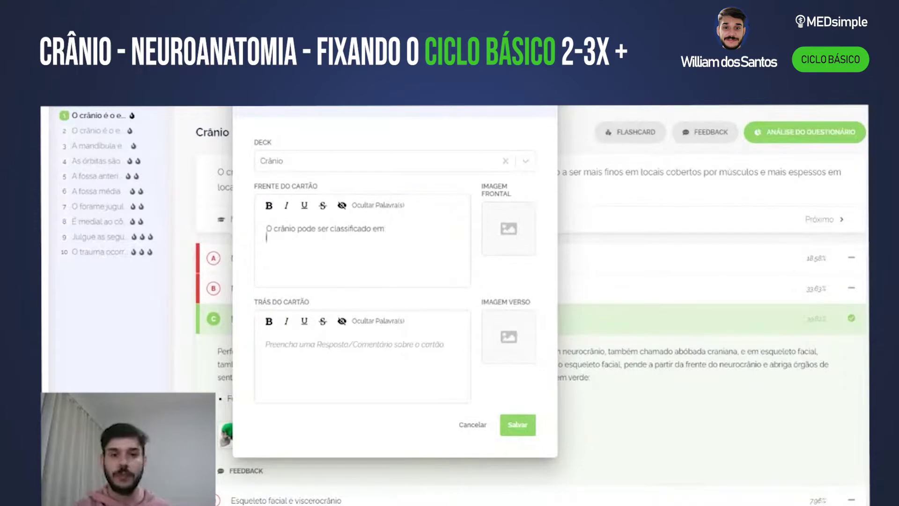
pyautogui.write('Neurocr')
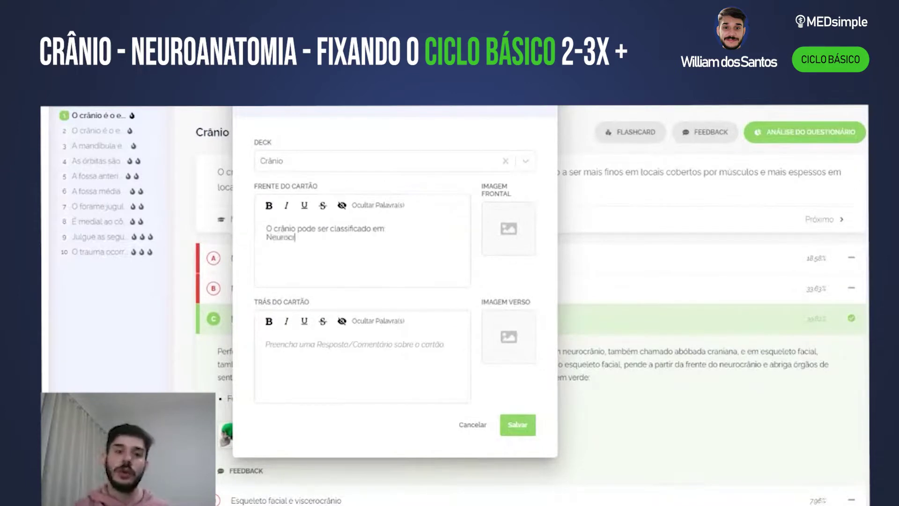
pyautogui.write('ânio -> Ab')
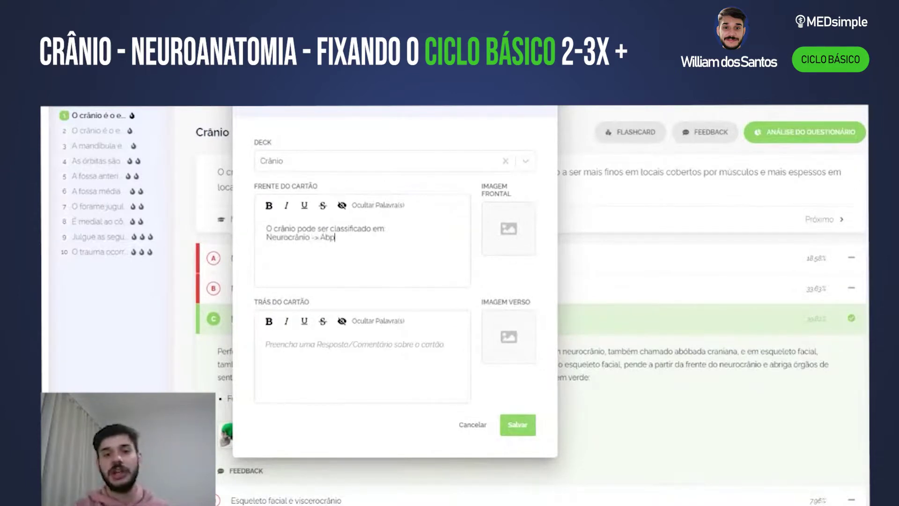
pyautogui.write('óbada craniana')
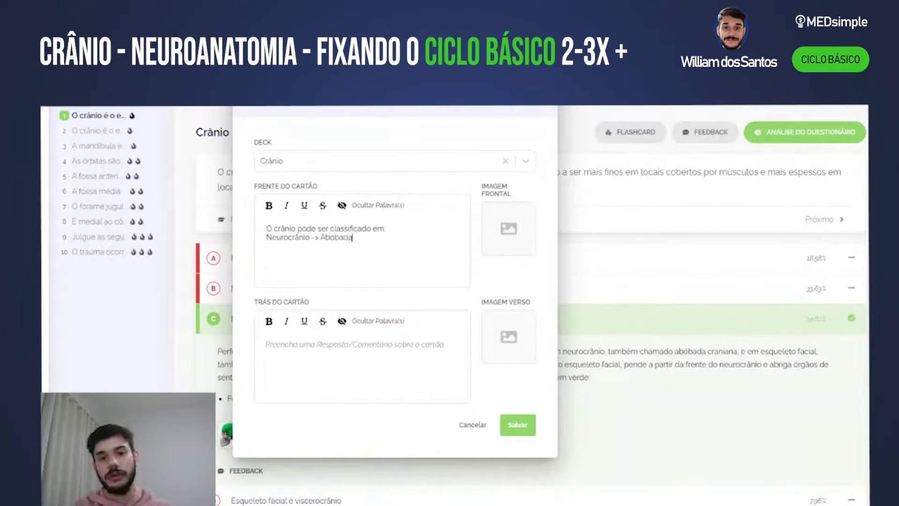
pyautogui.write('V')
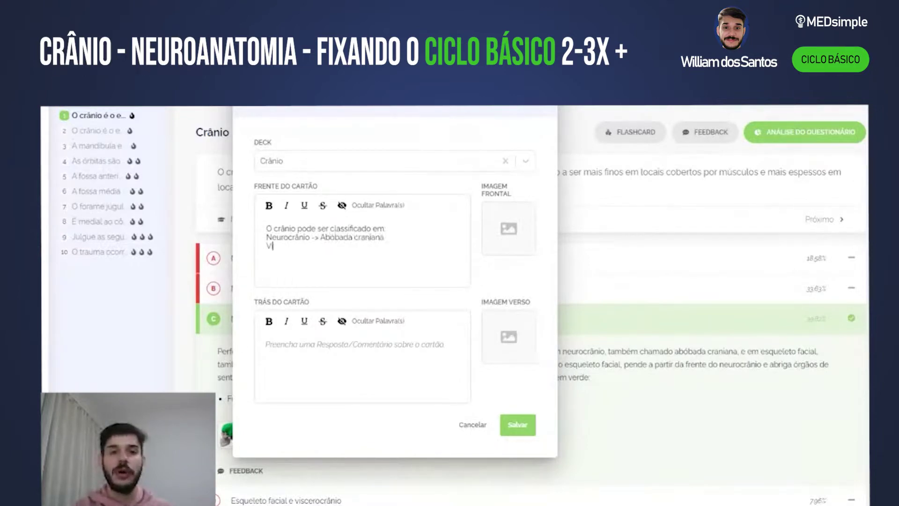
pyautogui.write('iscerocrânio -> ESqu')
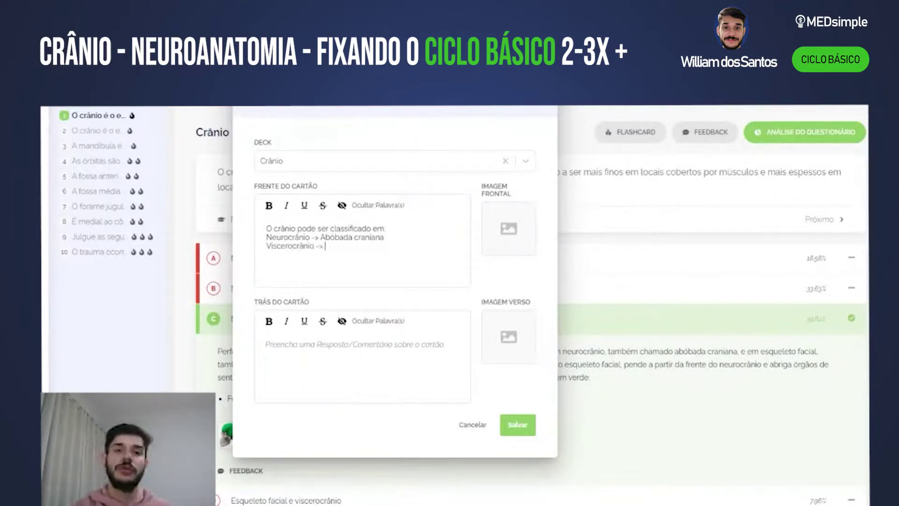
pyautogui.press('BackSpace')
pyautogui.press('BackSpace')
pyautogui.press('BackSpace')
pyautogui.write('s')
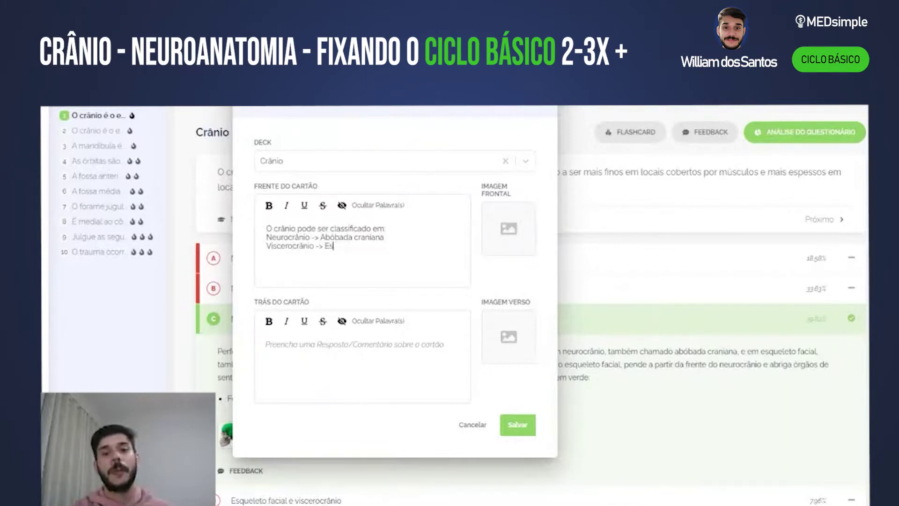
pyautogui.write('queleto facial')
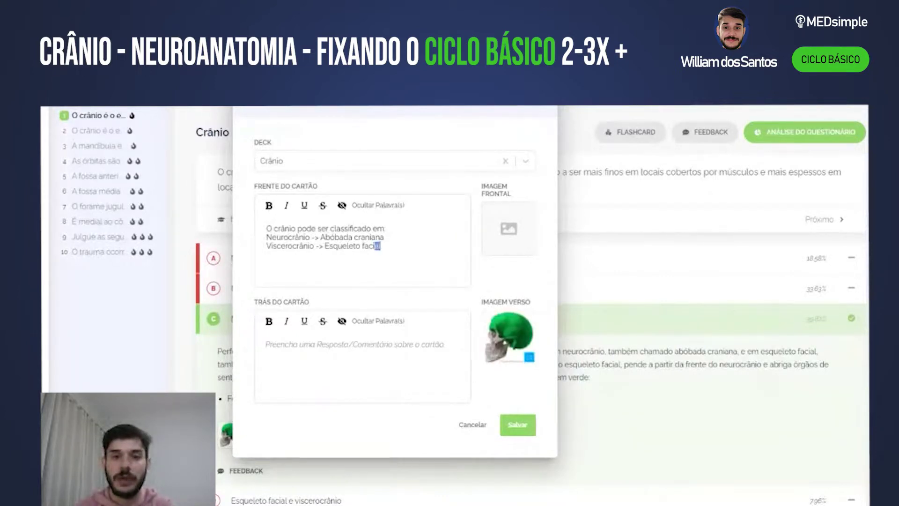
# - Mark "Abóbada craniana", "Esqueleto facial", "Viscerocrânio" and "Neurocrânio" as hidden words on the card front and save the flashcard
pyautogui.moveTo(384, 237); pyautogui.dragTo(321, 237)
pyautogui.click(369, 206)
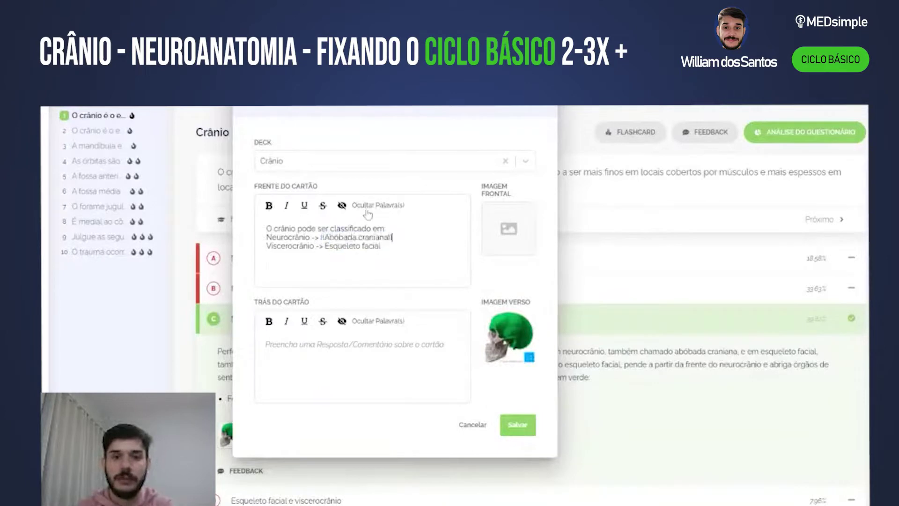
pyautogui.moveTo(324, 246); pyautogui.dragTo(381, 246)
pyautogui.click(373, 207)
pyautogui.moveTo(266, 246); pyautogui.dragTo(319, 246)
pyautogui.click(374, 208)
pyautogui.moveTo(265, 237); pyautogui.dragTo(313, 238)
pyautogui.click(377, 206)
pyautogui.click(370, 206)
pyautogui.click(517, 424)
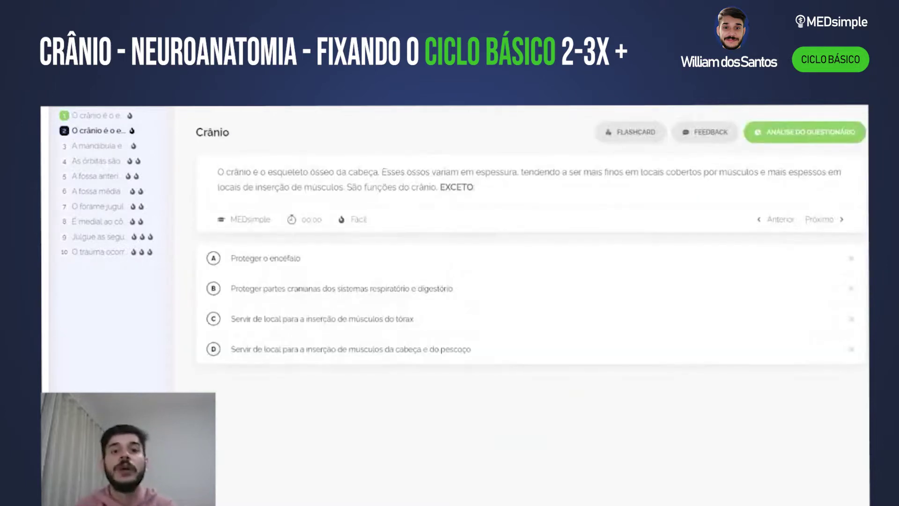
# - Answer question 2 about the functions of the skull with "Servir de local para a inserção de músculos do tórax"
pyautogui.moveTo(217, 171); pyautogui.dragTo(359, 173)
pyautogui.press('Escape')
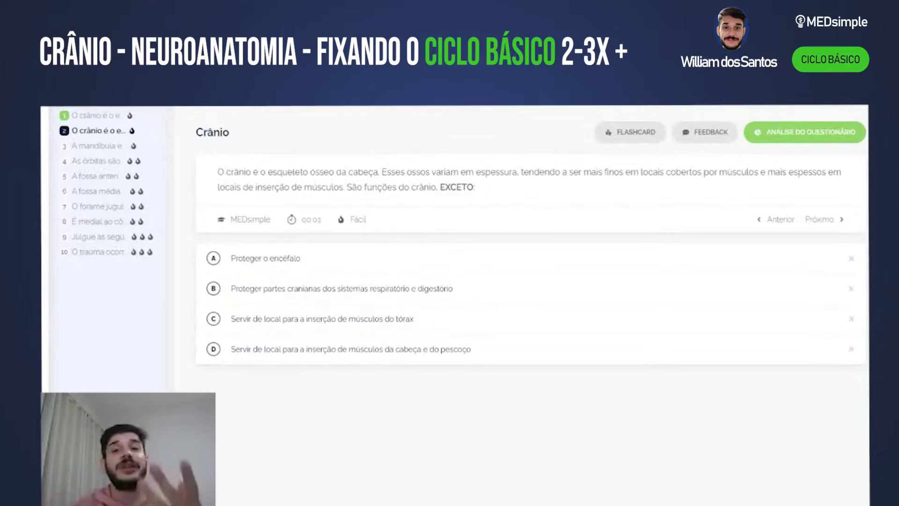
pyautogui.moveTo(347, 187); pyautogui.dragTo(437, 187)
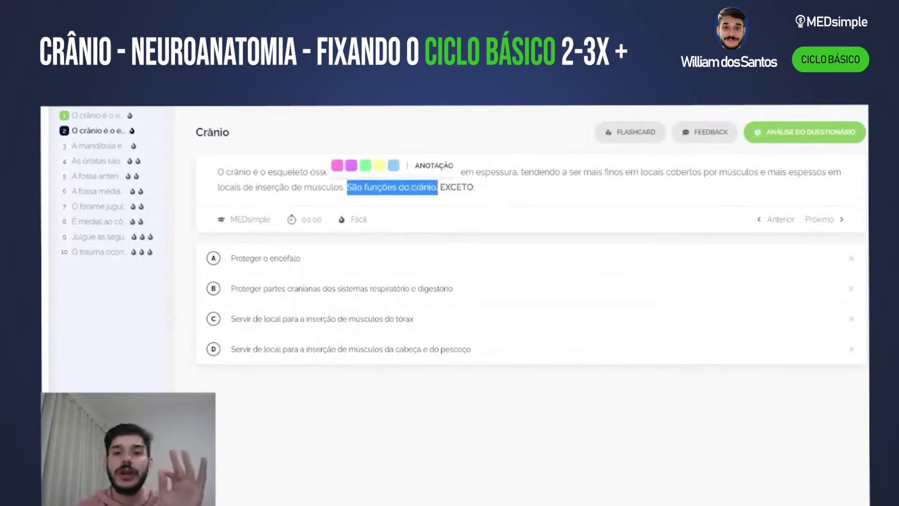
pyautogui.click(377, 393)
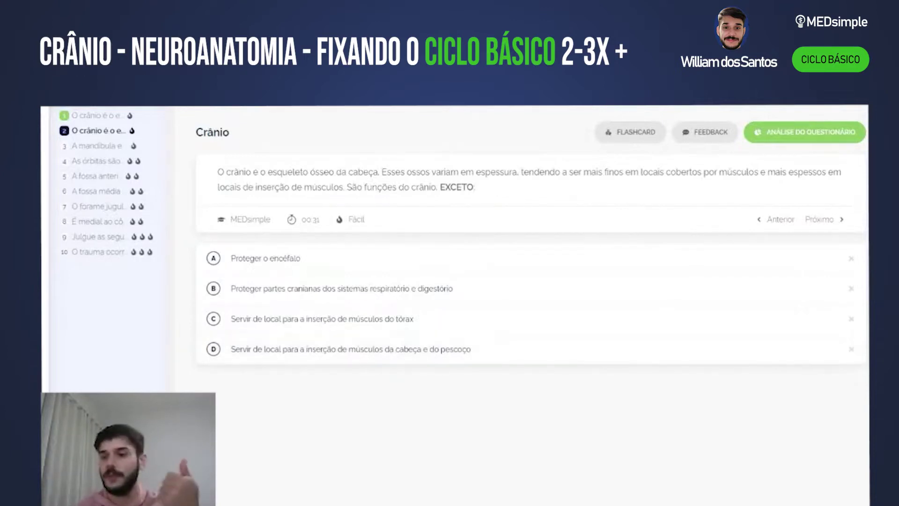
pyautogui.click(373, 331)
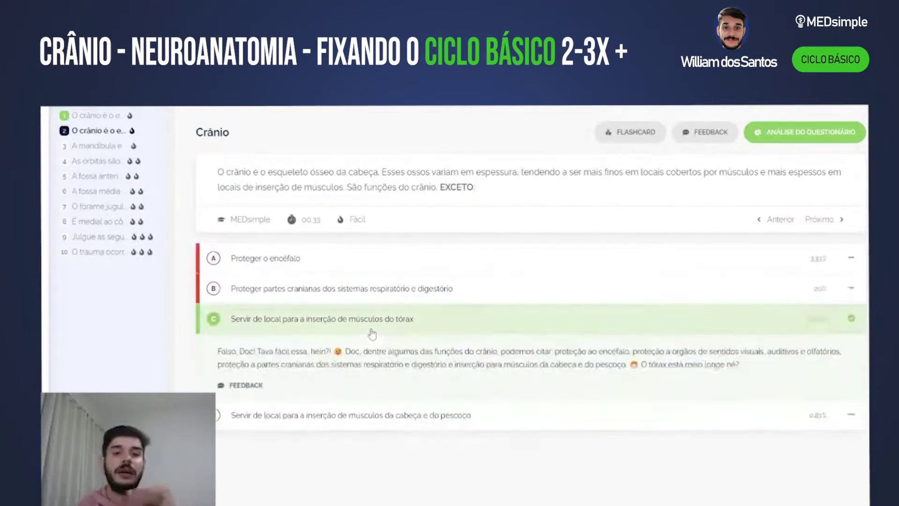
# - Create a flashcard from question 2 and place it in the Crânio deck
pyautogui.click(632, 133)
pyautogui.click(388, 170)
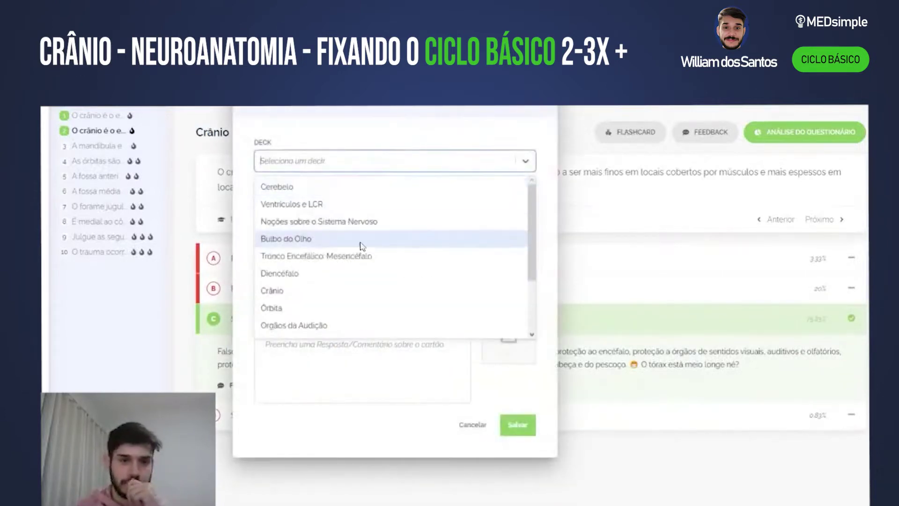
pyautogui.scroll(-3, 361, 245)
pyautogui.click(327, 203)
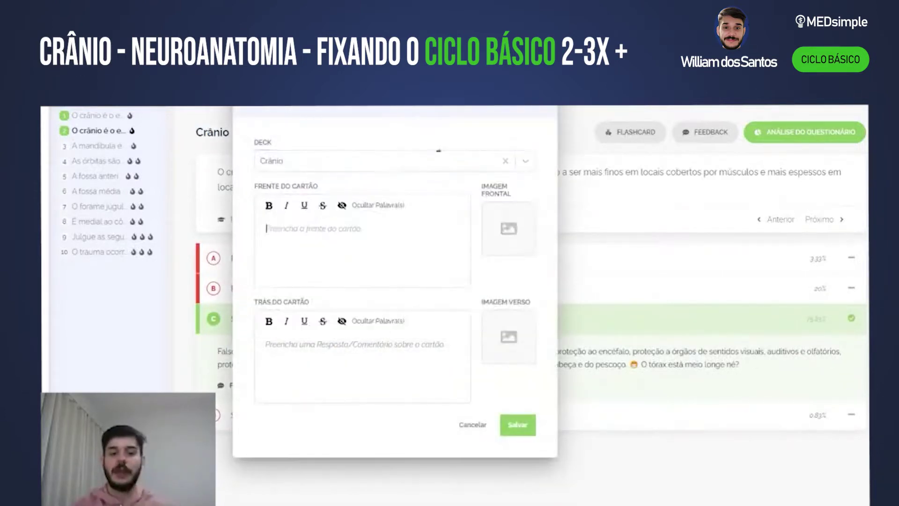
# - Write "Qual a função das seguintes estruturas" as the opening line of the card front
pyautogui.write('Qual a ')
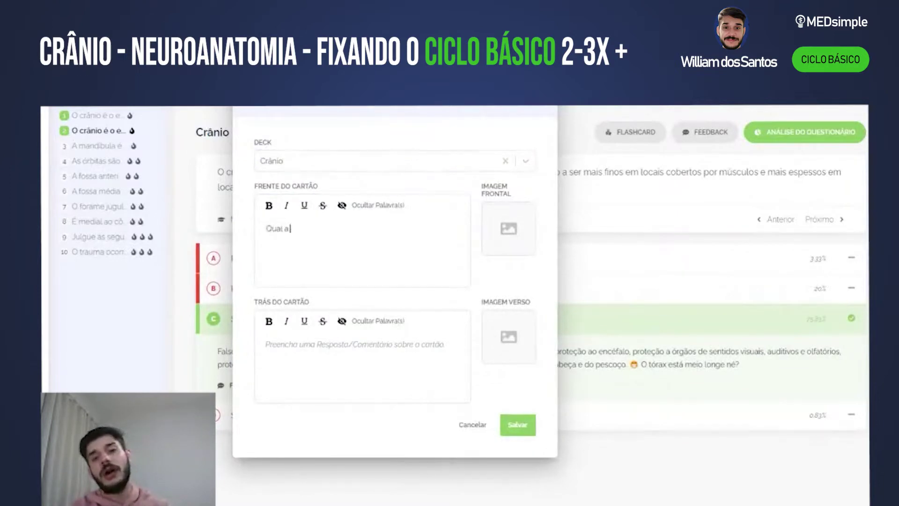
pyautogui.write('função de')
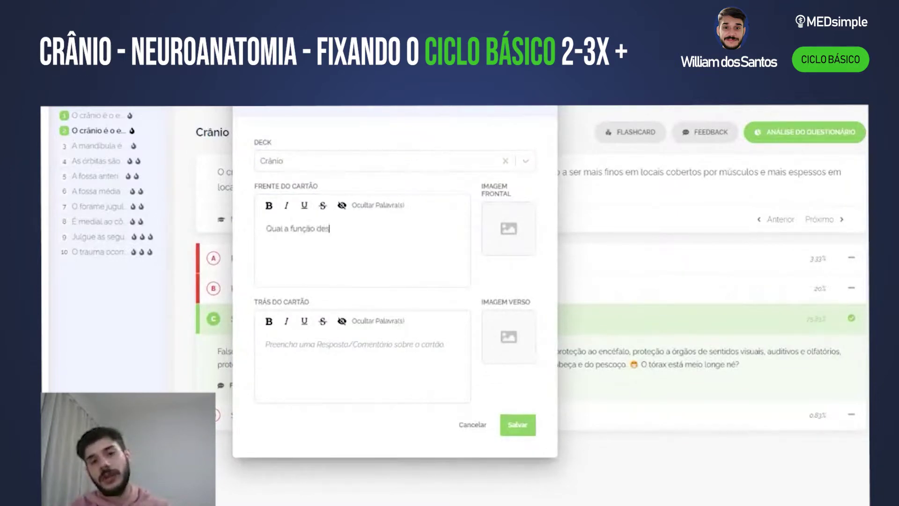
pyautogui.press('BackSpace')
pyautogui.write('as seguintes est')
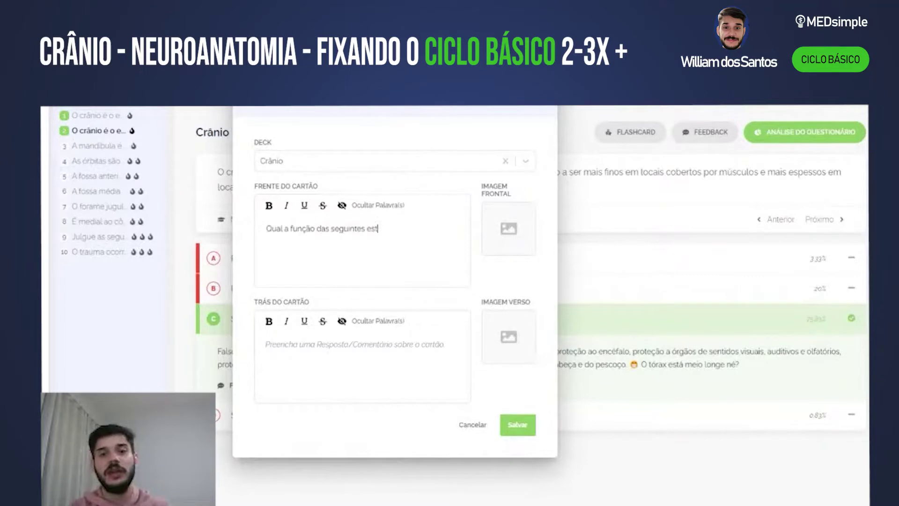
pyautogui.write('ruturas')
pyautogui.press('Return')
# - Add the lines "Neurocrânio -> Proteção do encéfalo" and "Visceracrânio -> Proteção das vísceras das sensibilidades especiais" to the card front
pyautogui.write('Neurocrânio -> Proteção do encéfalo')
pyautogui.press('Return')
pyautogui.write('Visceracrânio -> Proteção das vísceras dos ss')
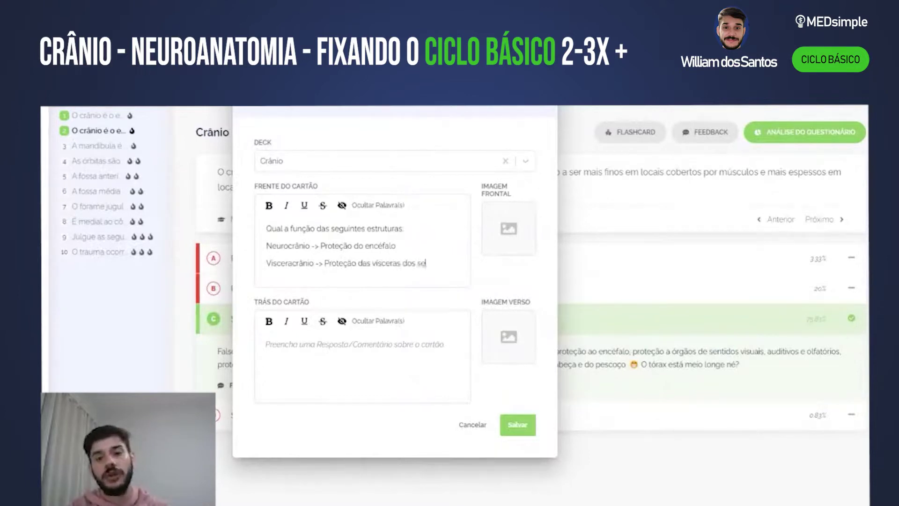
pyautogui.press('BackSpace')
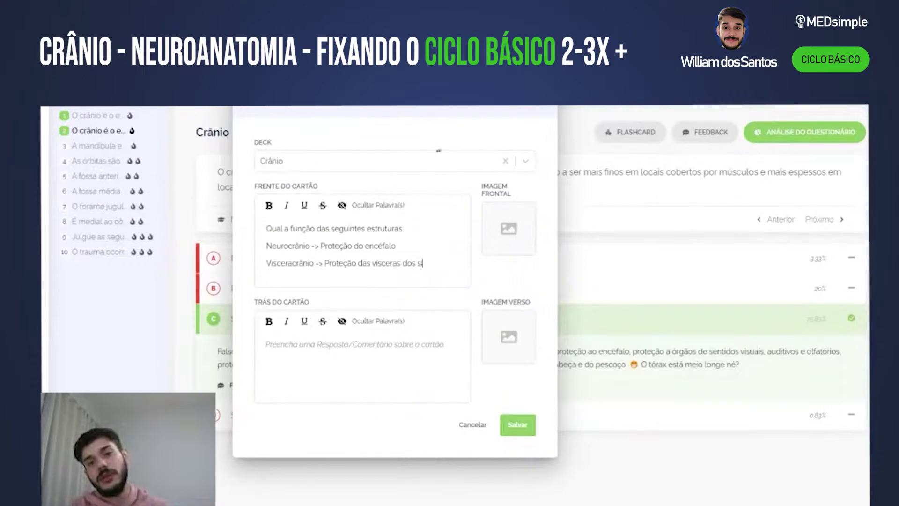
pyautogui.press('BackSpace')
pyautogui.press('BackSpace')
pyautogui.press('BackSpace')
pyautogui.press('BackSpace')
pyautogui.write('as sensibilidades especia')
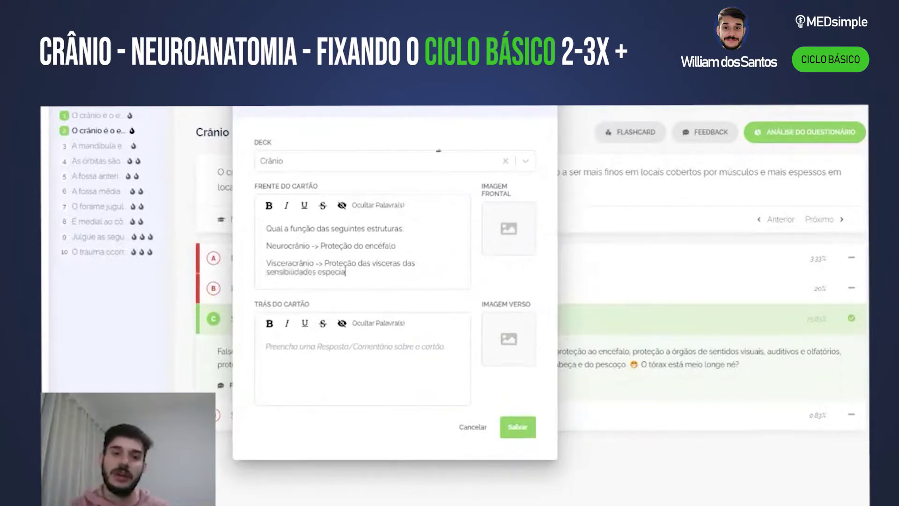
# - Specify the special senses on the Visceracrânio line in parentheses as "(visão, olfato, gustação)"
pyautogui.write('is (v')
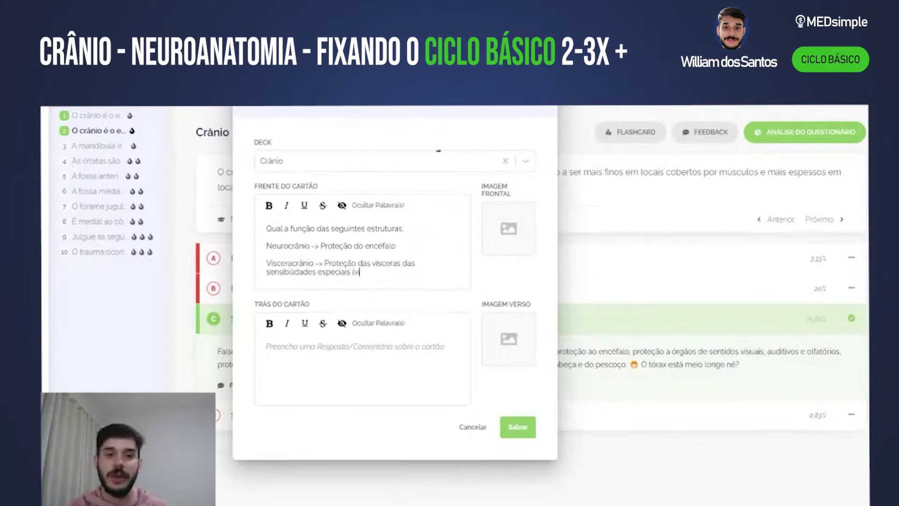
pyautogui.write('isão, au')
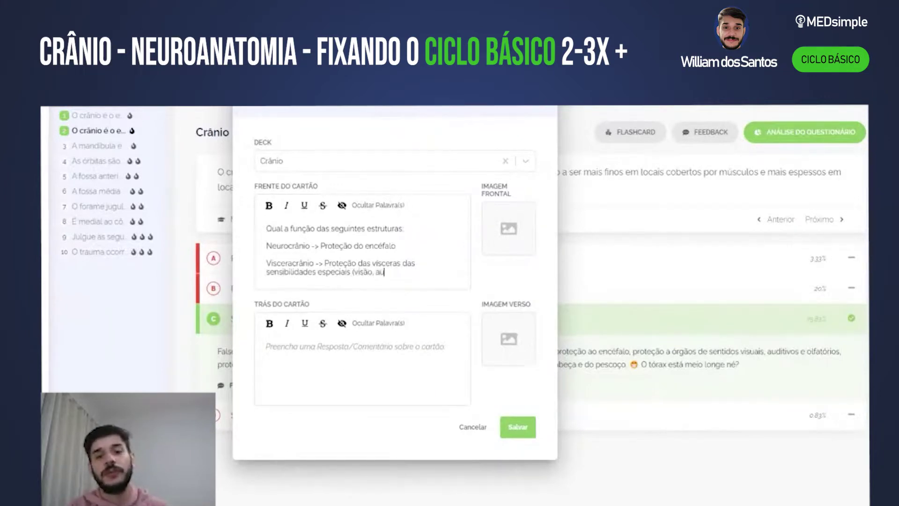
pyautogui.write('dioão,')
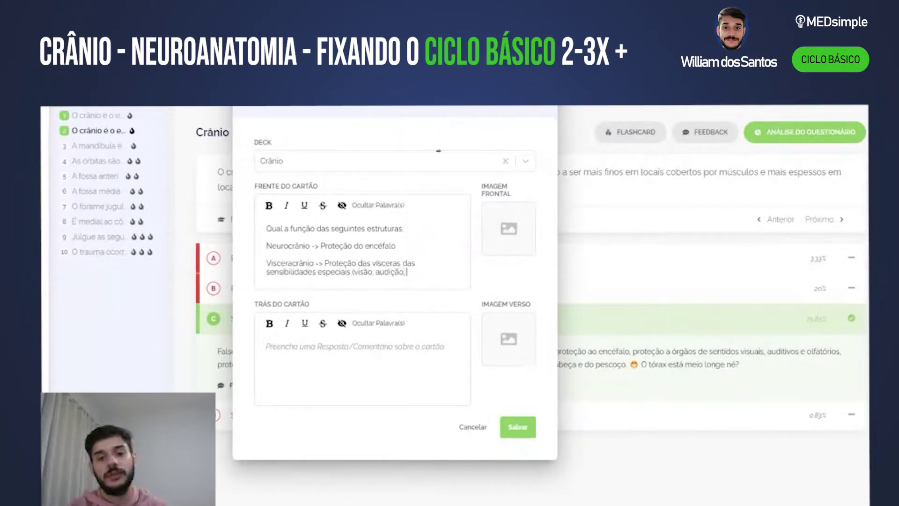
pyautogui.press('BackSpace')
pyautogui.press('BackSpace')
pyautogui.press('BackSpace')
pyautogui.press('BackSpace')
pyautogui.press('BackSpace')
pyautogui.press('BackSpace')
pyautogui.press('BackSpace')
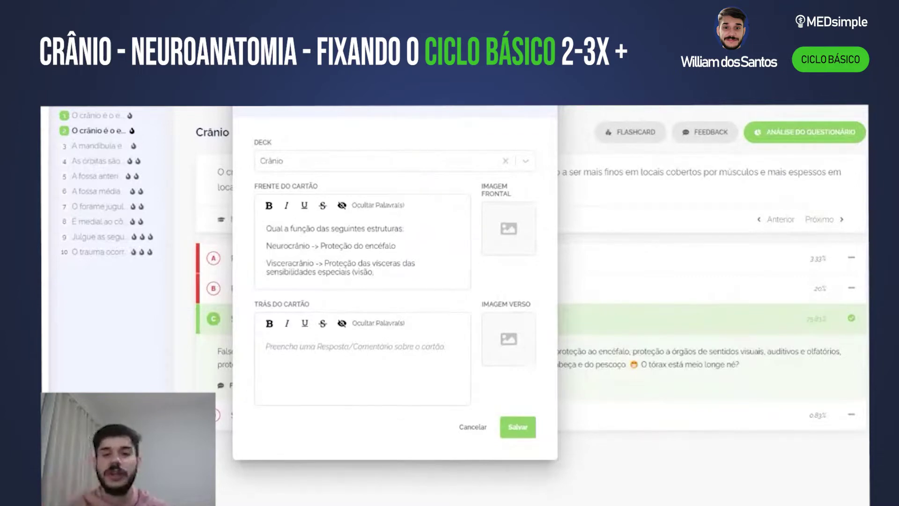
pyautogui.write('olfato')
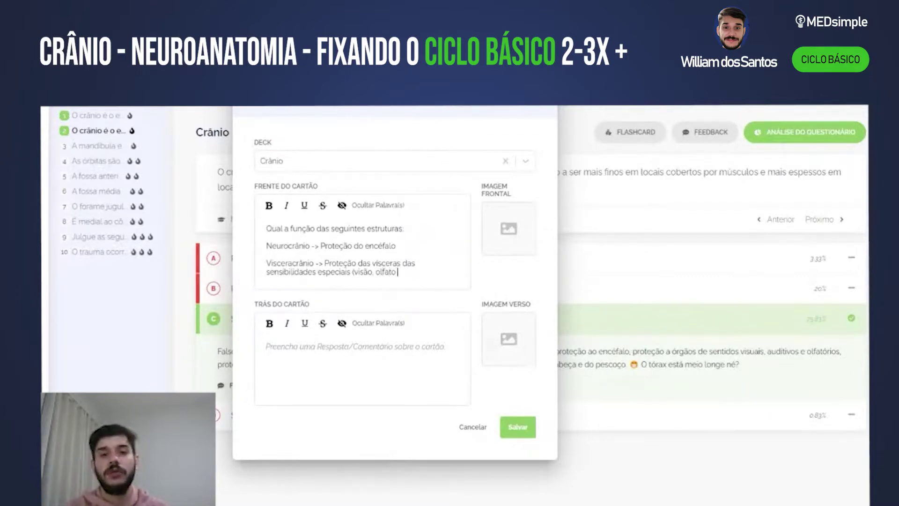
pyautogui.write(', gustação')
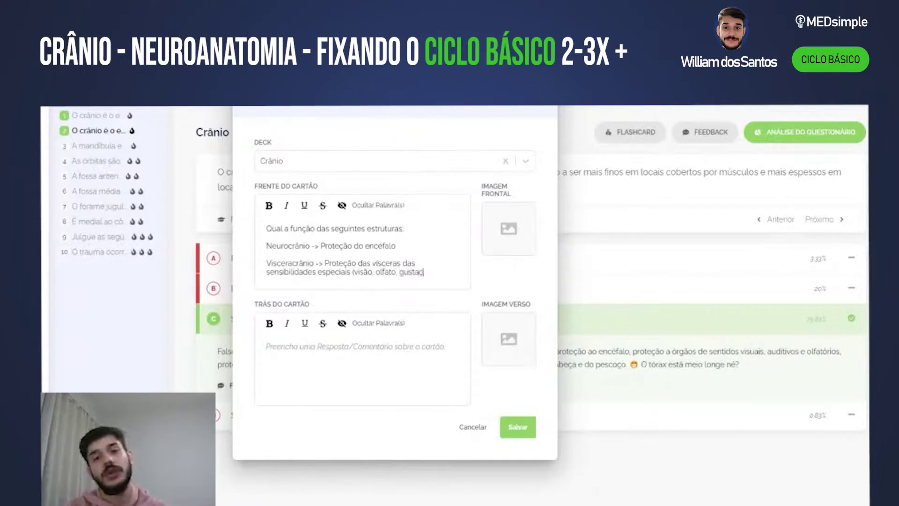
pyautogui.write(') e')
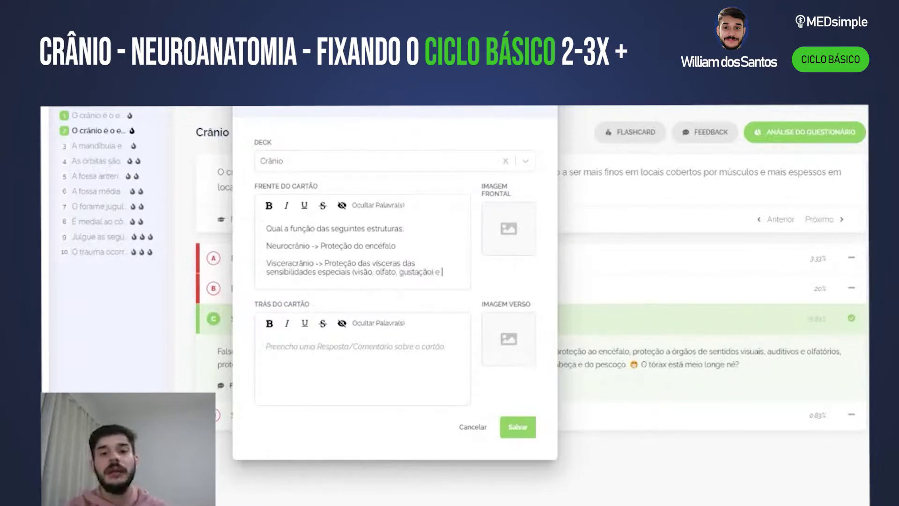
# - Finish the Visceracrânio line with ", sistema respiratório, digestório etc."
pyautogui.press('BackSpace')
pyautogui.press('BackSpace')
pyautogui.press('BackSpace')
pyautogui.write(', ')
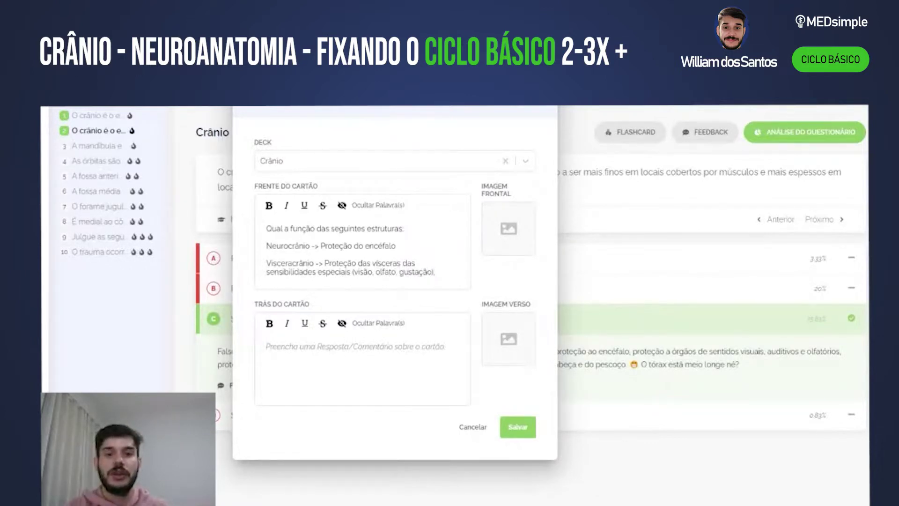
pyautogui.write('sistema resp')
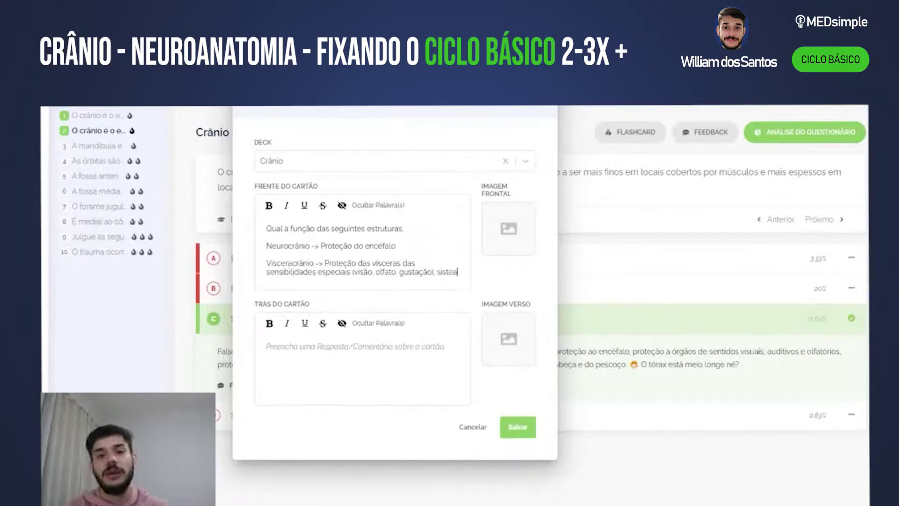
pyautogui.write('iratório')
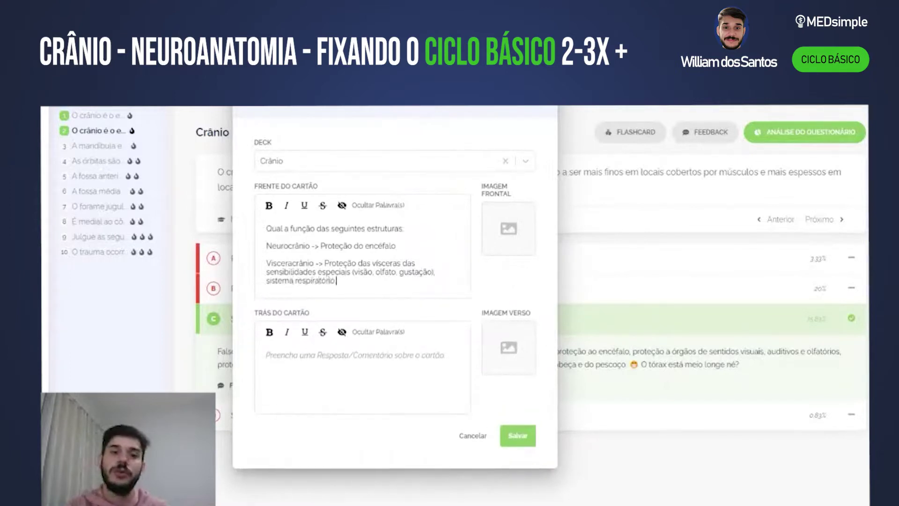
pyautogui.write(', digestorio etc')
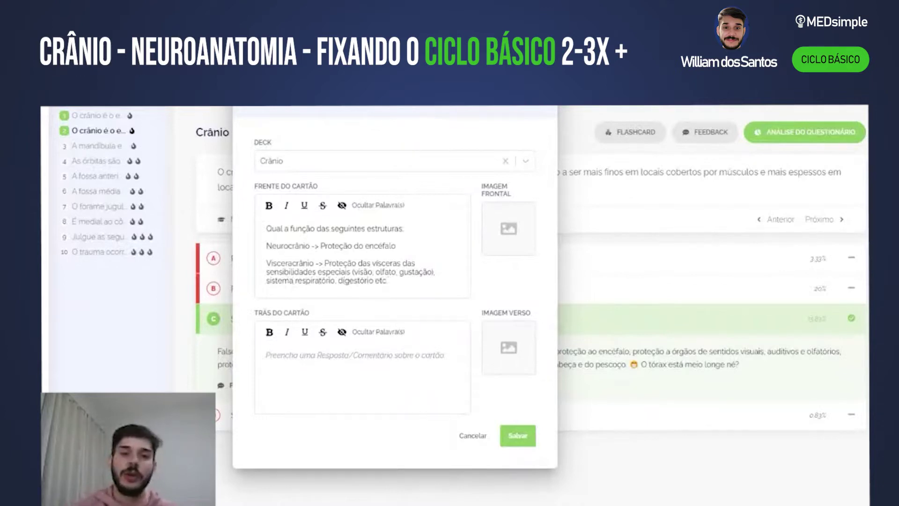
# - Mark the function descriptions after "Neurocrânio ->" and "Visceracrânio ->" as hidden words on the card front
pyautogui.moveTo(320, 245); pyautogui.dragTo(396, 246)
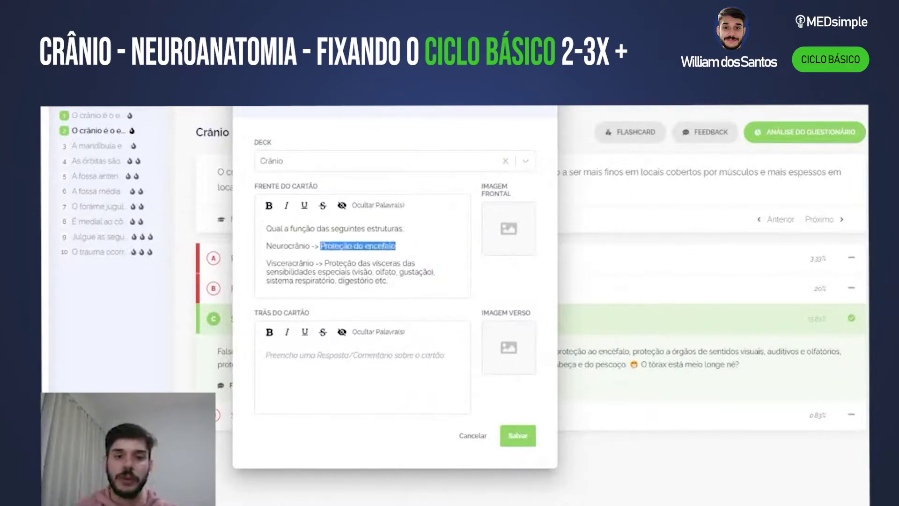
pyautogui.click(374, 206)
pyautogui.moveTo(325, 263); pyautogui.dragTo(389, 280)
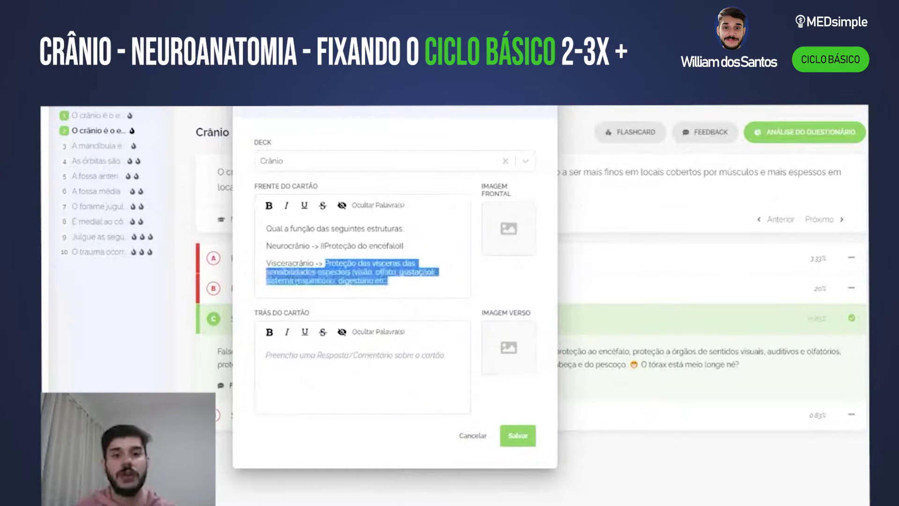
pyautogui.click(380, 206)
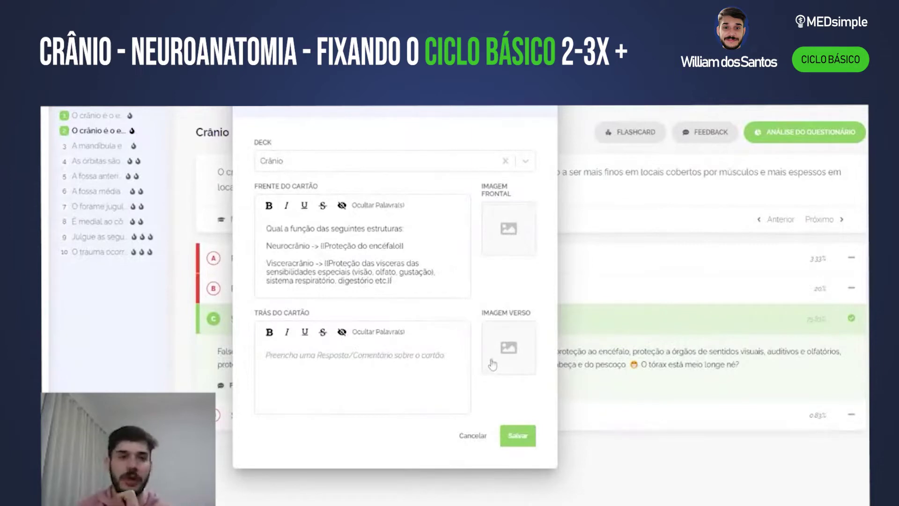
# - Paste the copied skull picture as the card's back image and save the flashcard
pyautogui.hotkey('ctrl', 'v')
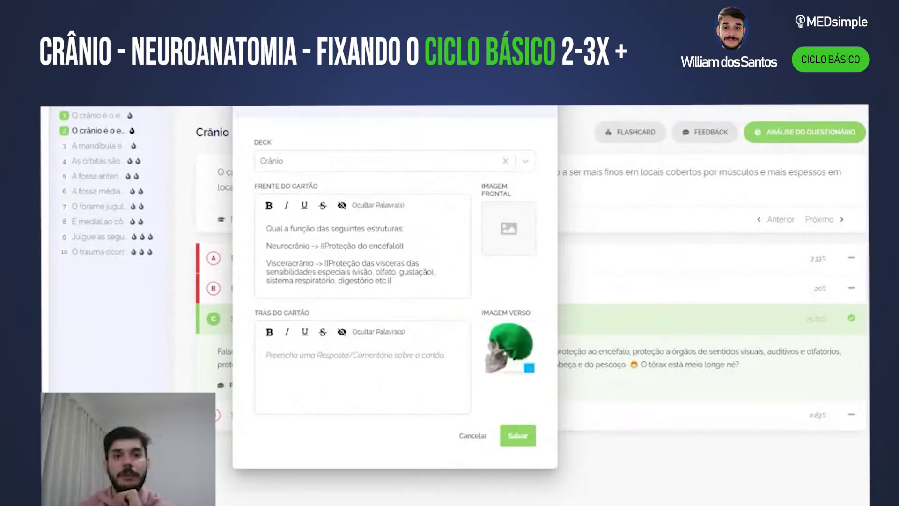
pyautogui.click(520, 439)
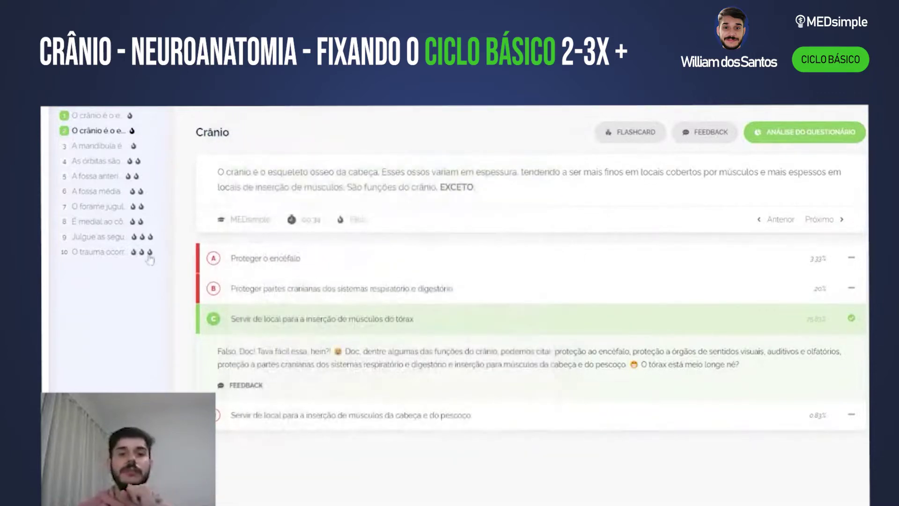
# - Open question 3 about the mandible and go over "incisura mandibular" and the requested projections in its statement
pyautogui.click(89, 147)
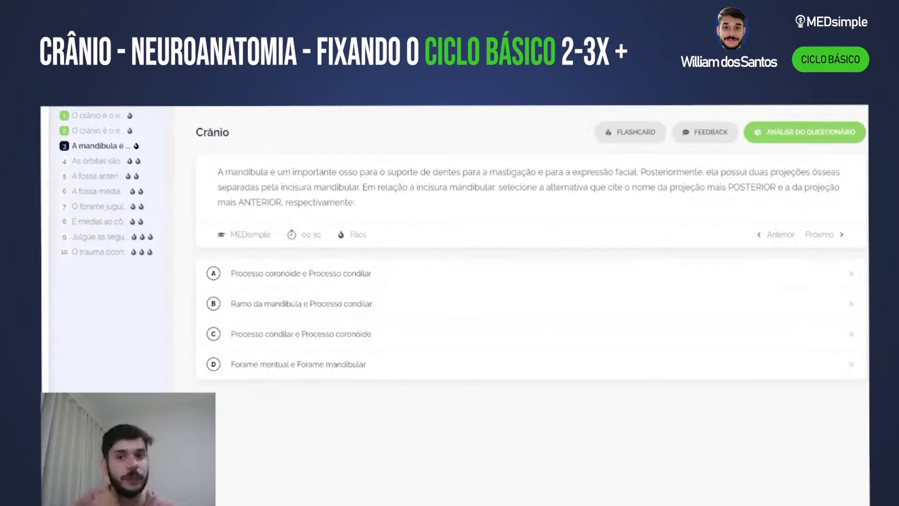
pyautogui.moveTo(417, 187)
pyautogui.mouseDown()
pyautogui.moveTo(499, 200)
pyautogui.moveTo(490, 186)
pyautogui.mouseUp()
pyautogui.moveTo(281, 187); pyautogui.dragTo(356, 187)
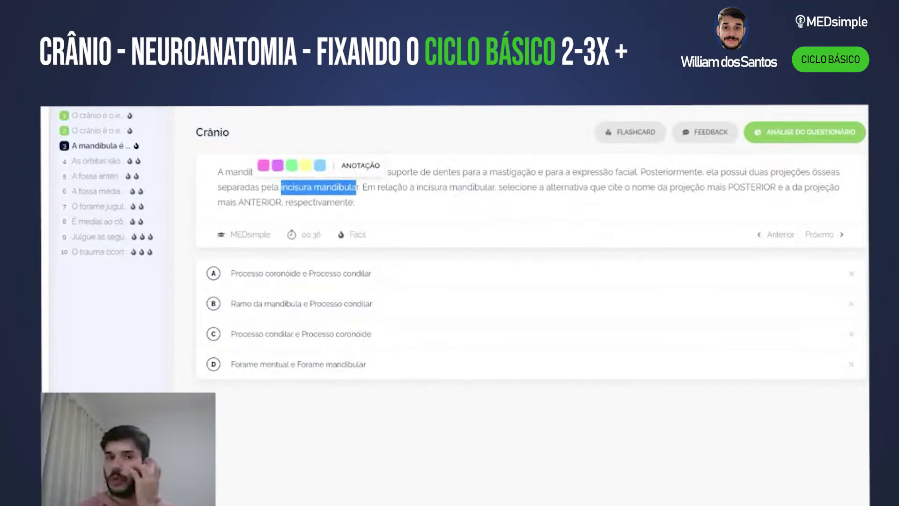
pyautogui.click(483, 210)
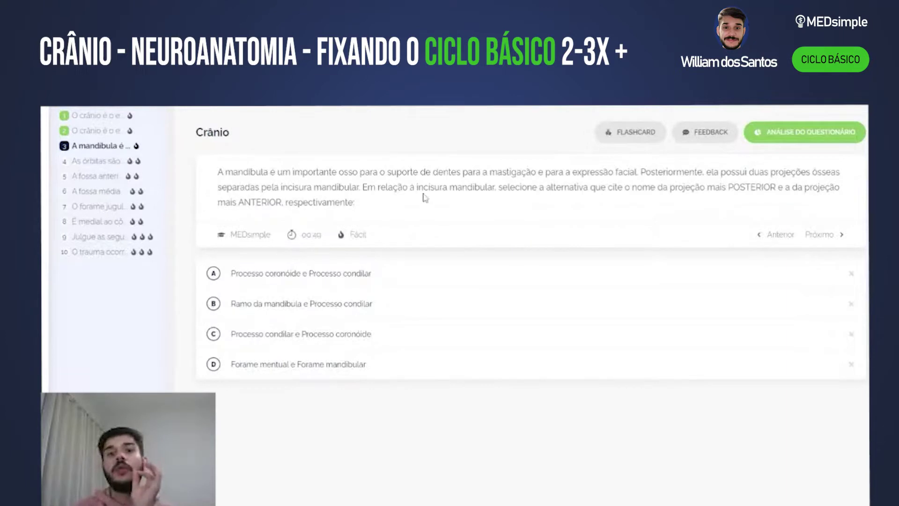
pyautogui.moveTo(668, 188); pyautogui.dragTo(697, 188)
pyautogui.click(737, 206)
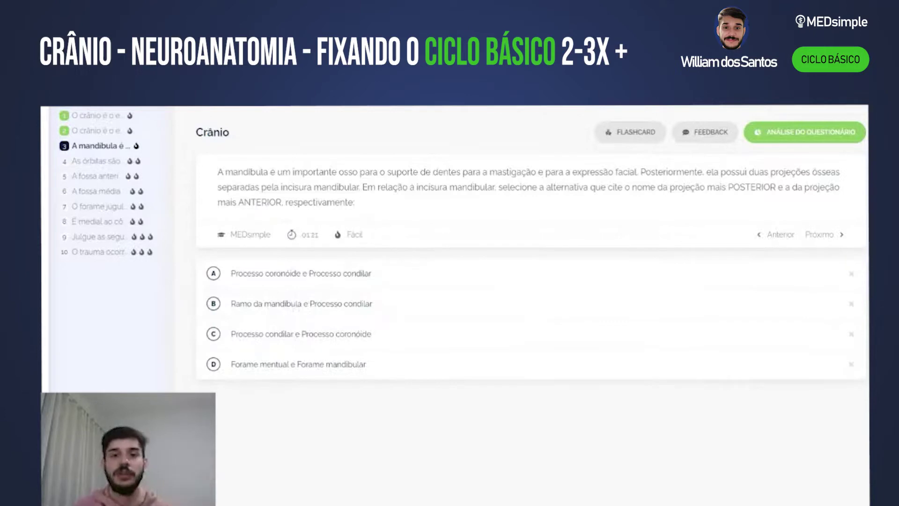
# - Rule out alternatives B and D of question 3 and answer it with "Processo condilar e Processo coronóide"
pyautogui.click(850, 306)
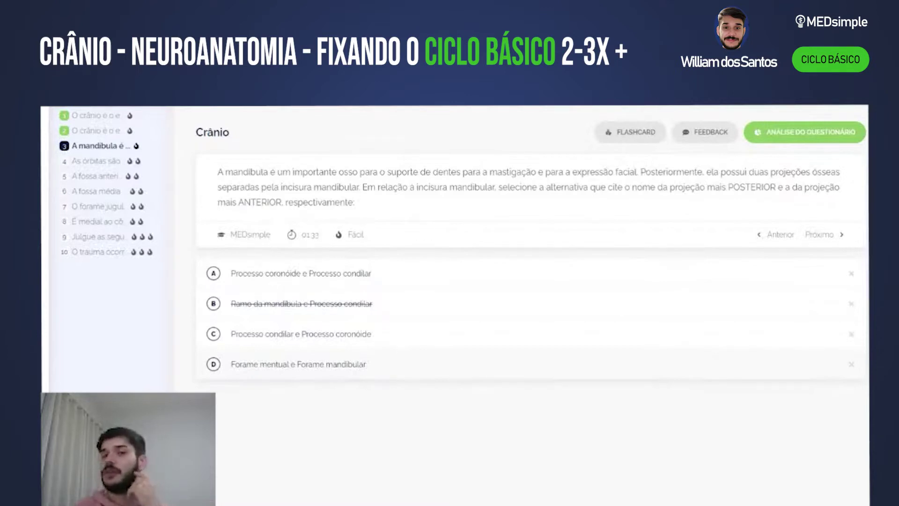
pyautogui.click(851, 364)
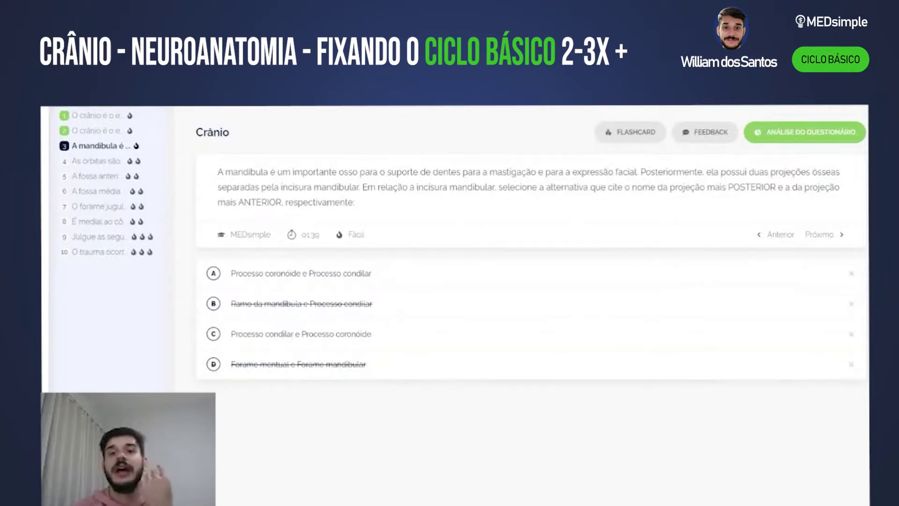
pyautogui.click(285, 348)
# - Examine the enlarged mandible illustration in the answer comment and compare it with the term "POSTERIOR" in the question
pyautogui.click(242, 463)
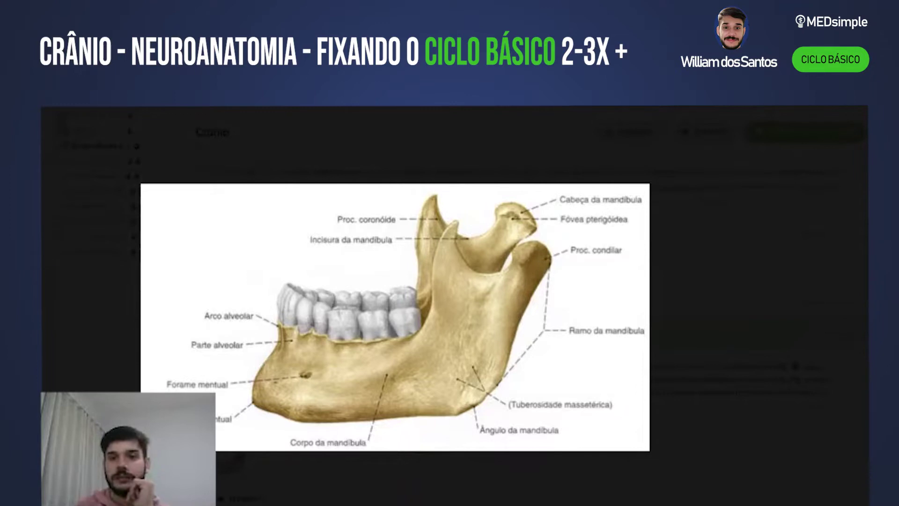
pyautogui.click(604, 227)
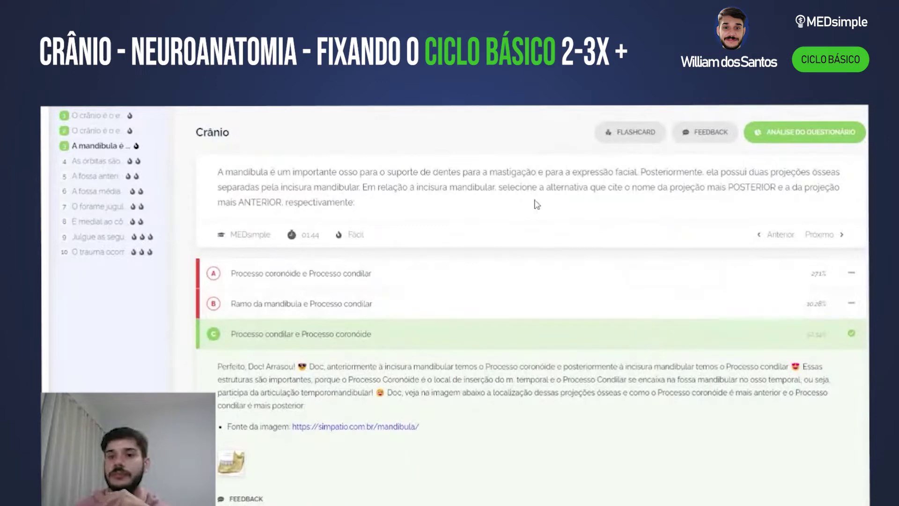
pyautogui.click(236, 468)
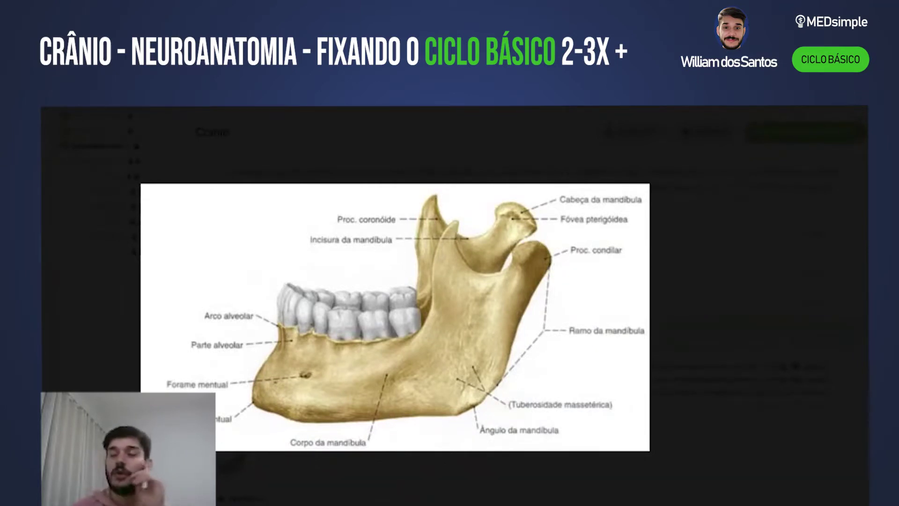
pyautogui.press('Escape')
pyautogui.moveTo(728, 186); pyautogui.dragTo(782, 187)
# - Create a flashcard from question 3 and place it in the Crânio deck
pyautogui.click(442, 199)
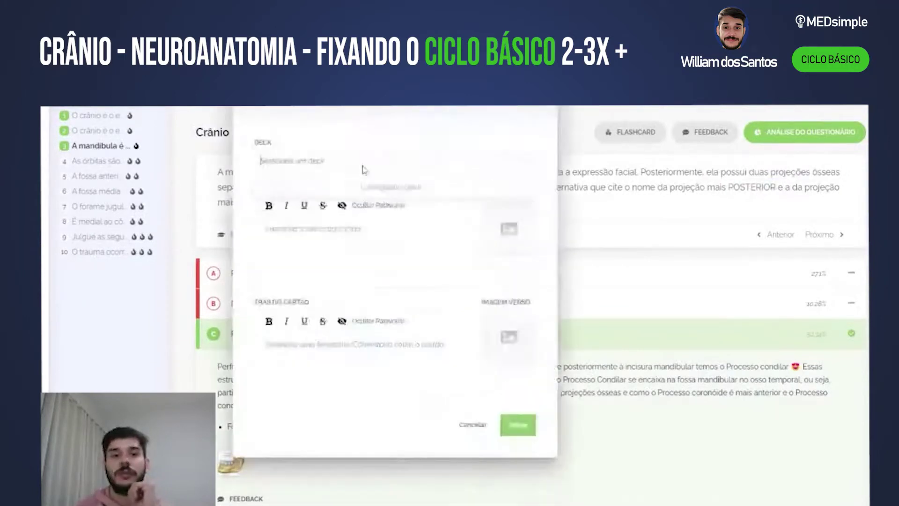
pyautogui.click(361, 166)
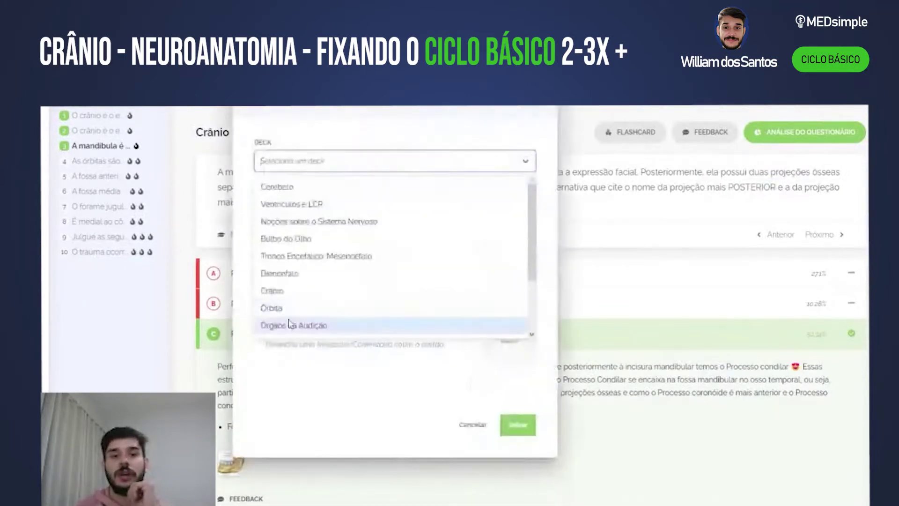
pyautogui.click(291, 321)
# - Begin the card front with "A mandíbula é dividida em três porções"
pyautogui.write('Na mandibula')
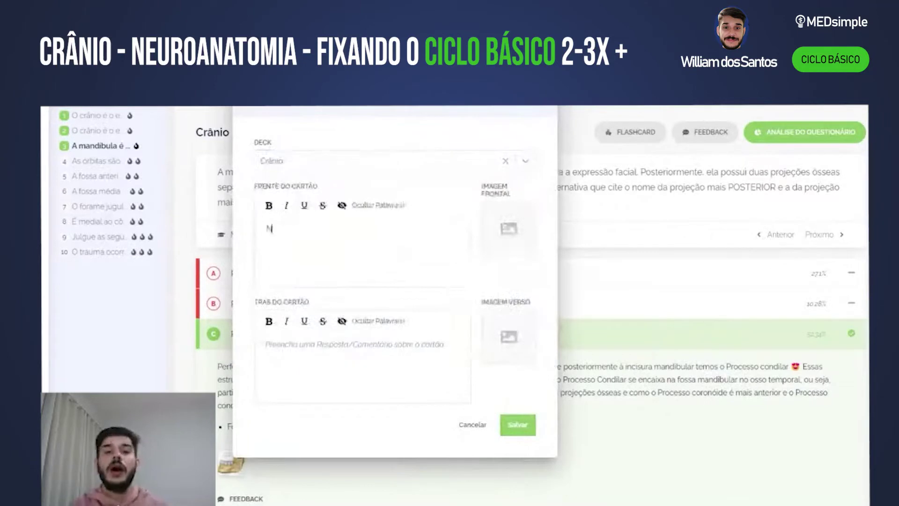
pyautogui.press('BackSpace')
pyautogui.press('BackSpace')
pyautogui.press('BackSpace')
pyautogui.press('BackSpace')
pyautogui.press('BackSpace')
pyautogui.press('BackSpace')
pyautogui.press('BackSpace')
pyautogui.press('BackSpace')
pyautogui.press('BackSpace')
pyautogui.press('BackSpace')
pyautogui.press('BackSpace')
pyautogui.write('A mandibula e dividida em três porções')
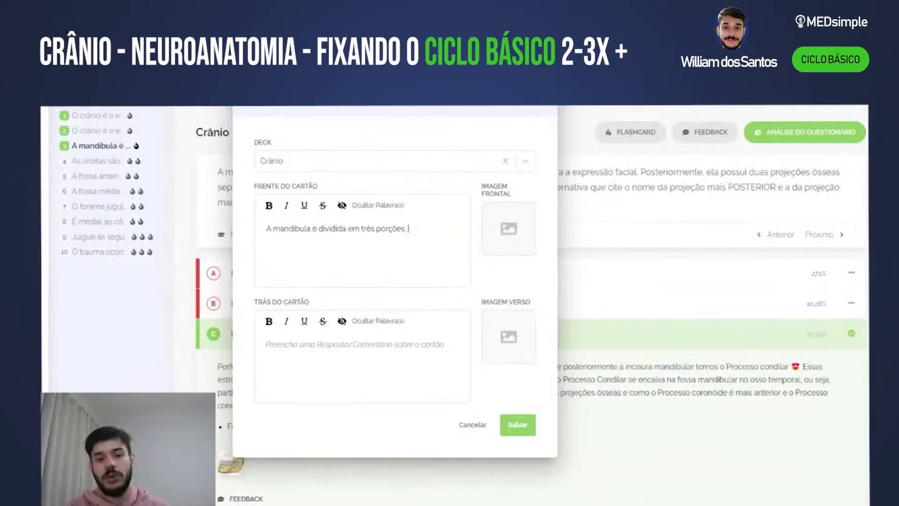
# - Continue the card front after "três porções" with ": O corpo, o ângulo e o ramo da mandíbula"
pyautogui.write(': O corp')
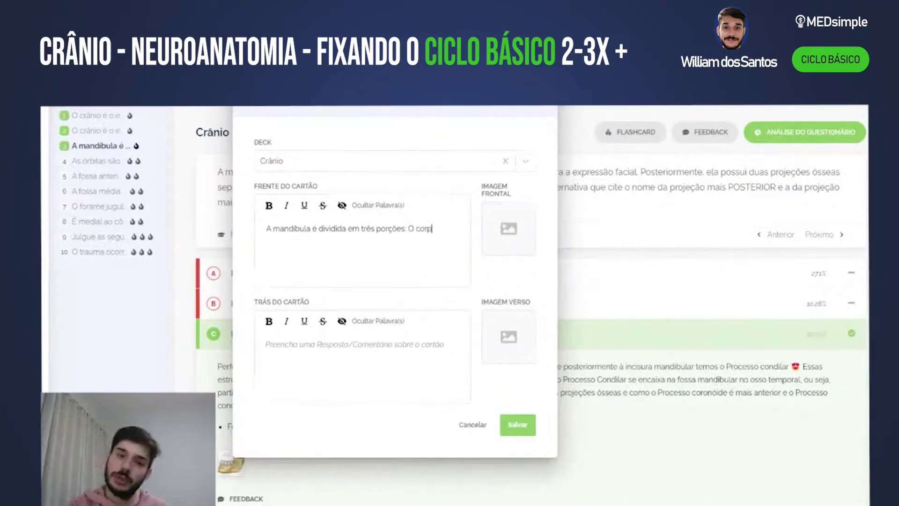
pyautogui.write('o da mandibula')
pyautogui.press('BackSpace')
pyautogui.press('BackSpace')
pyautogui.press('BackSpace')
pyautogui.press('BackSpace')
pyautogui.press('BackSpace')
pyautogui.press('BackSpace')
pyautogui.press('BackSpace')
pyautogui.press('BackSpace')
pyautogui.press('BackSpace')
pyautogui.press('BackSpace')
pyautogui.press('BackSpace')
pyautogui.press('BackSpace')
pyautogui.press('BackSpace')
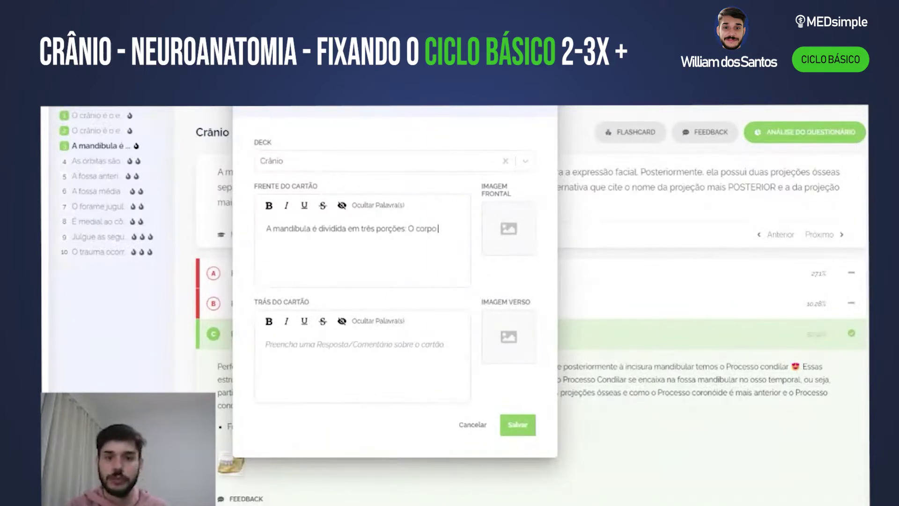
pyautogui.write(', o ângulo e o ramo da c')
pyautogui.press('BackSpace')
pyautogui.write('mandibula. No ra')
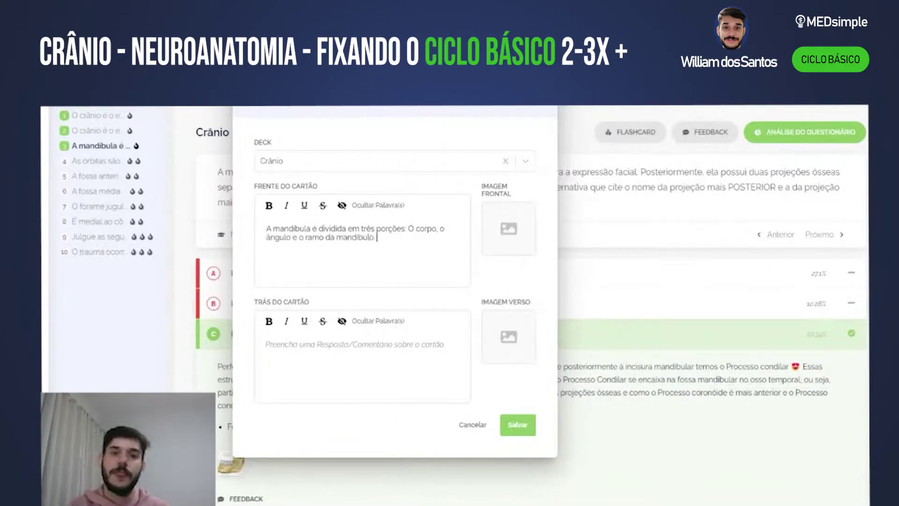
pyautogui.write('mo da mandibula')
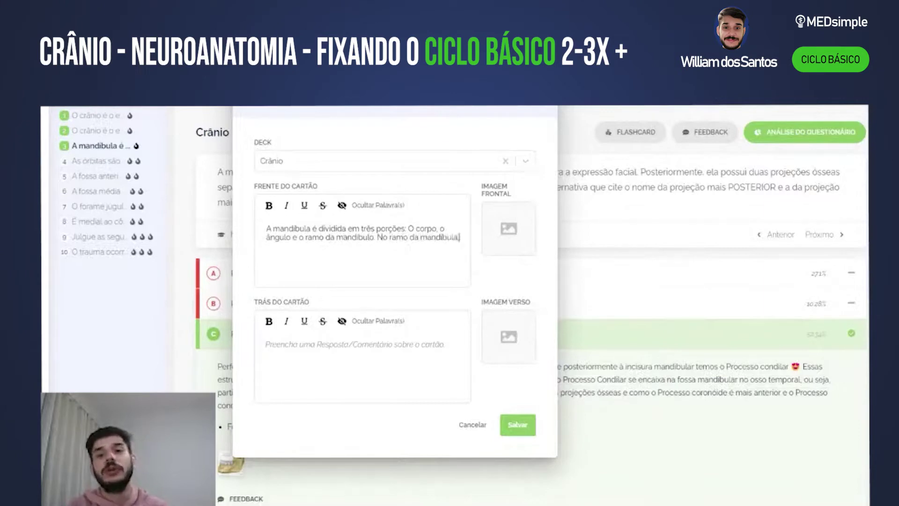
pyautogui.write(', localiz')
pyautogui.press('BackSpace')
pyautogui.press('BackSpace')
pyautogui.press('BackSpace')
pyautogui.press('BackSpace')
pyautogui.press('BackSpace')
pyautogui.press('BackSpace')
pyautogui.press('BackSpace')
pyautogui.press('BackSpace')
pyautogui.press('BackSpace')
pyautogui.press('BackSpace')
pyautogui.press('BackSpace')
pyautogui.press('BackSpace')
pyautogui.press('BackSpace')
pyautogui.press('BackSpace')
pyautogui.press('BackSpace')
pyautogui.press('BackSpace')
pyautogui.press('BackSpace')
pyautogui.press('BackSpace')
pyautogui.press('BackSpace')
pyautogui.press('BackSpace')
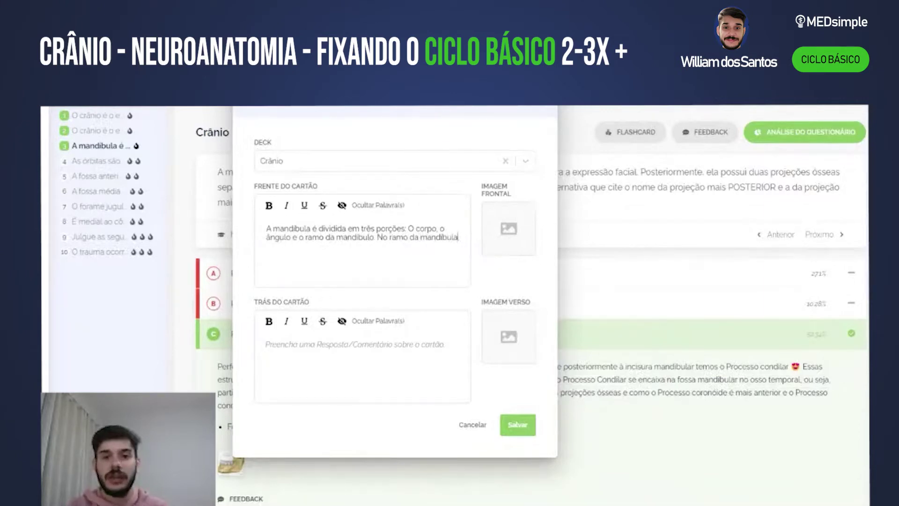
pyautogui.press('BackSpace')
pyautogui.press('BackSpace')
pyautogui.press('BackSpace')
pyautogui.press('BackSpace')
pyautogui.press('BackSpace')
pyautogui.press('BackSpace')
# - Continue the sentence with ", sendo que nesta última, há a incisura mandibular, que é formada pelo processo coronoide e pelo processo condilar"
pyautogui.write(', sendo que')
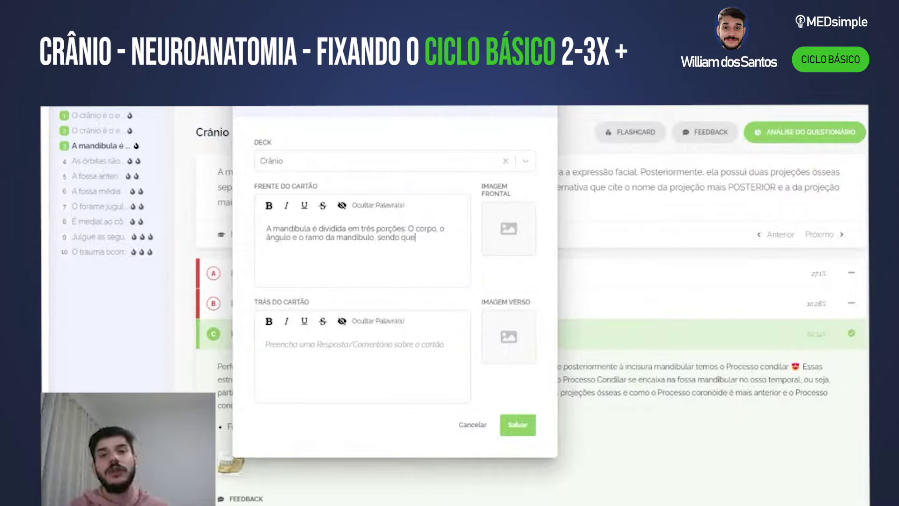
pyautogui.write(' nesta última')
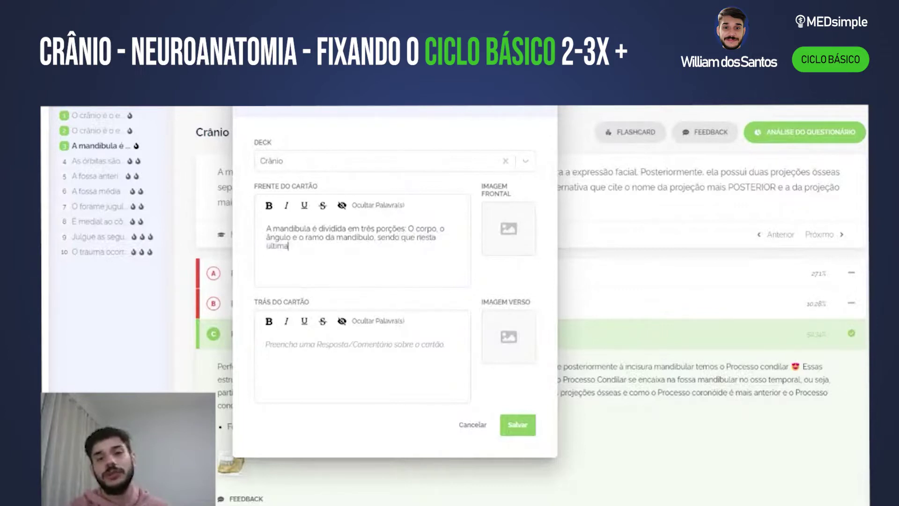
pyautogui.write(', há o')
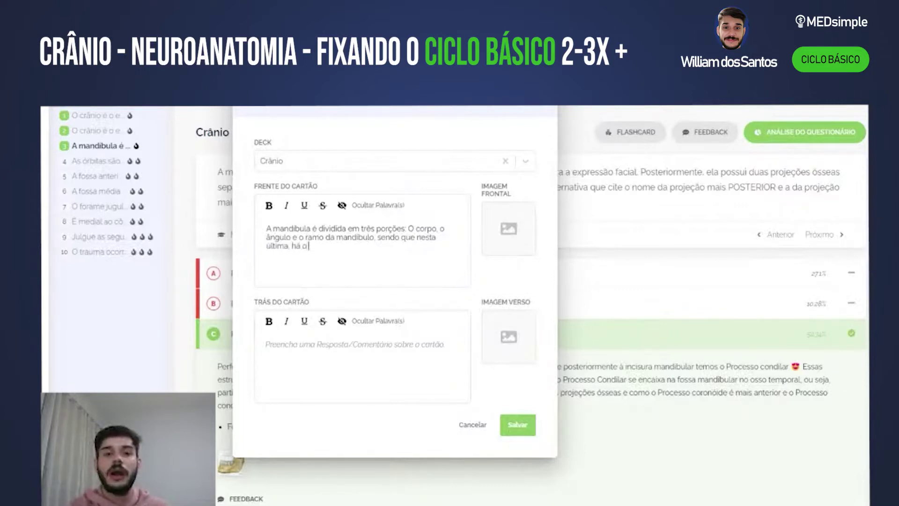
pyautogui.press('BackSpace')
pyautogui.write('a incisura mandi')
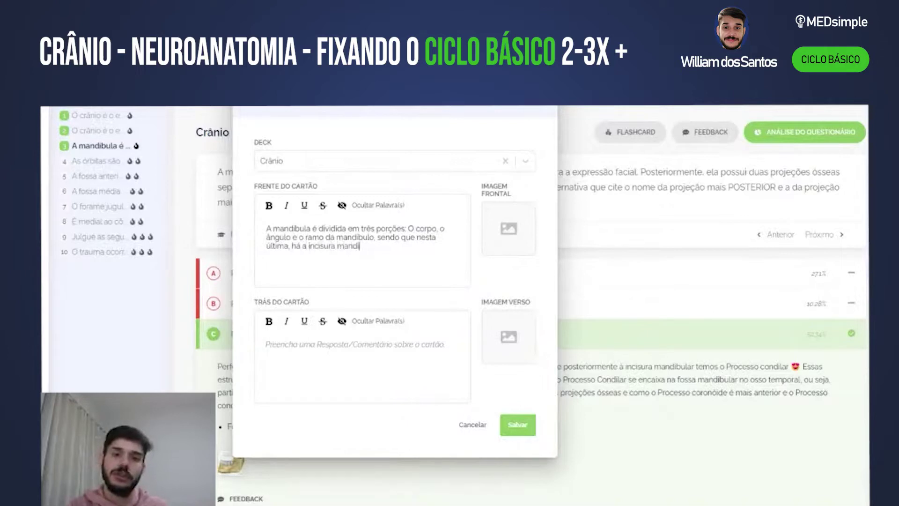
pyautogui.write('bular, que é formada ')
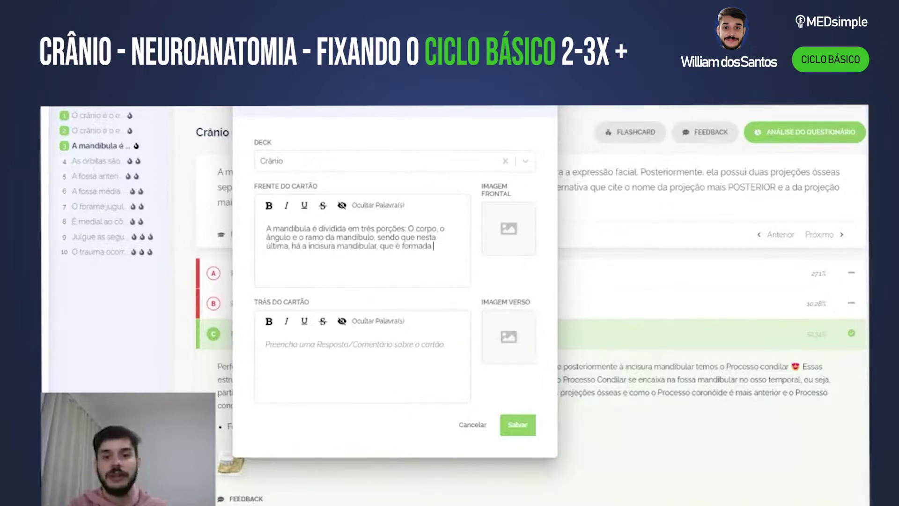
pyautogui.write('pelo proces')
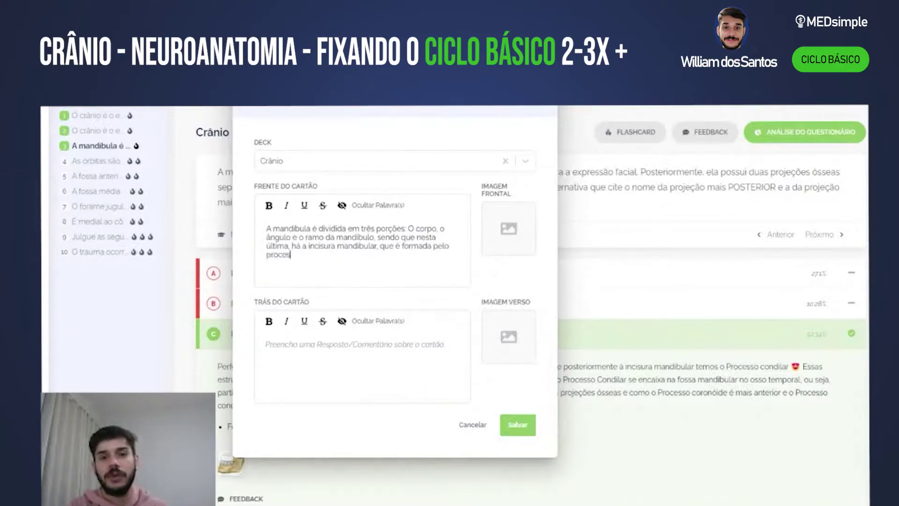
pyautogui.write('so coronoide e')
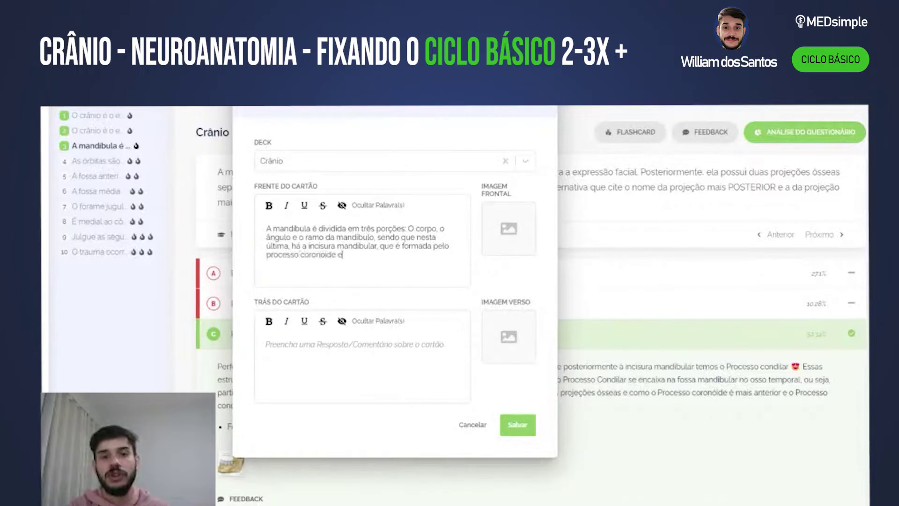
pyautogui.write(' pelo processo condilar. ')
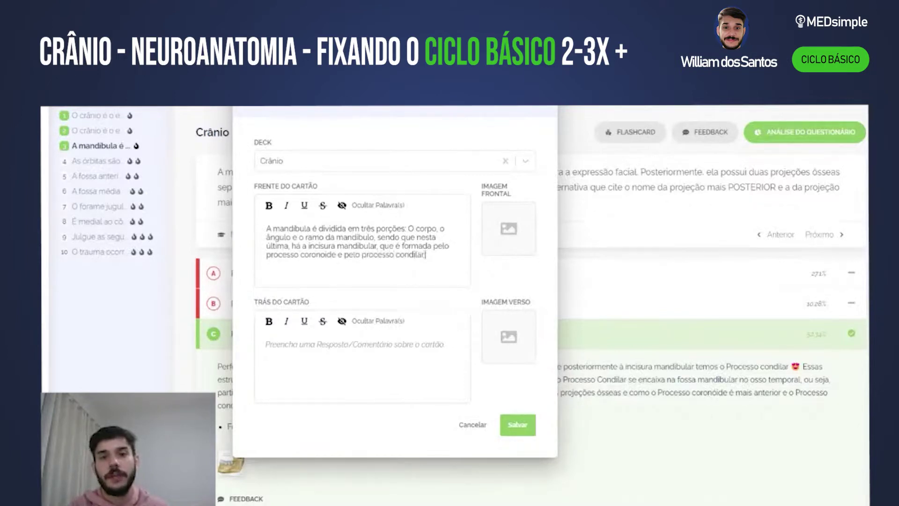
# - Complete the card front with ", estando eles localizados anteriormente e posteriormente, respectivamente.", uncovering the question text behind the flashcard window
pyautogui.write('estando eles local')
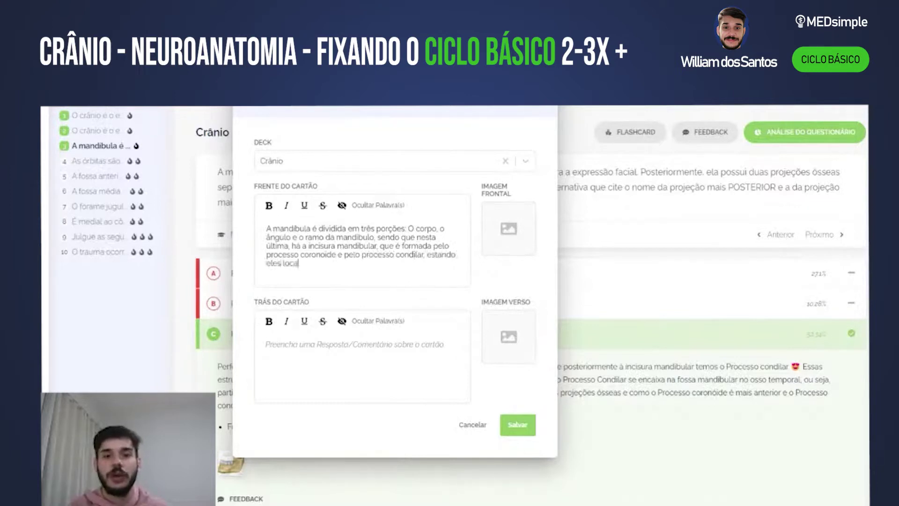
pyautogui.write('izados')
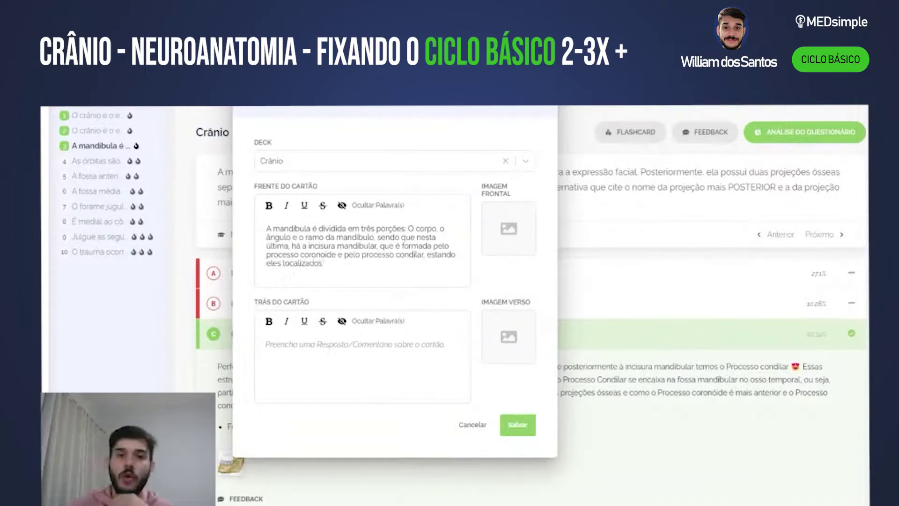
pyautogui.moveTo(400, 75); pyautogui.dragTo(580, 125)
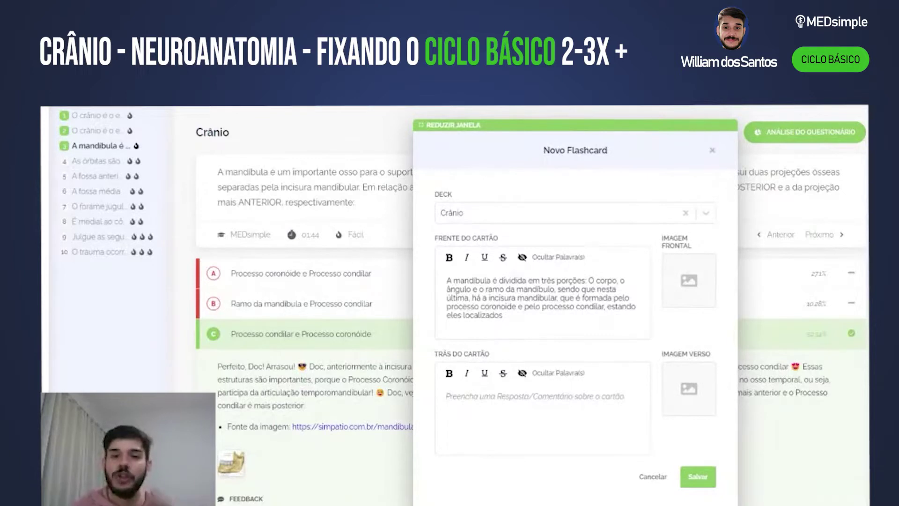
pyautogui.write('nterior')
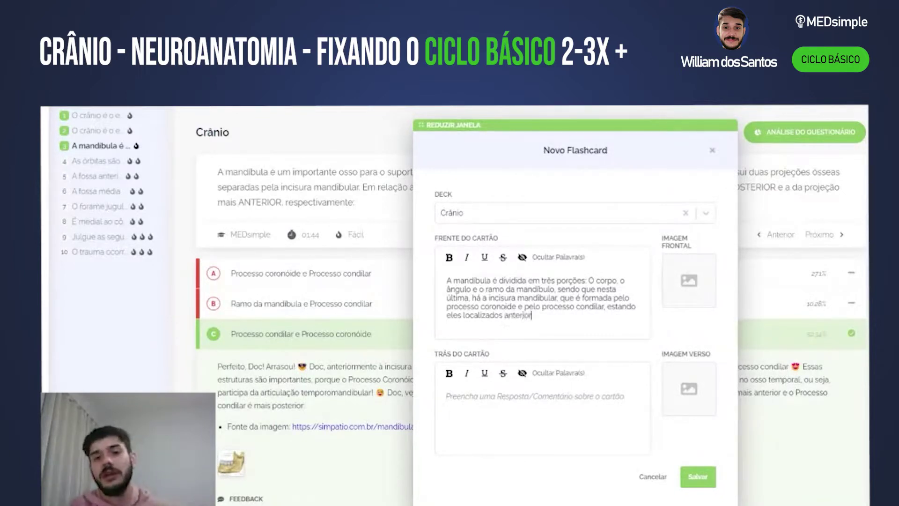
pyautogui.write('mente e posteriormente, respectica')
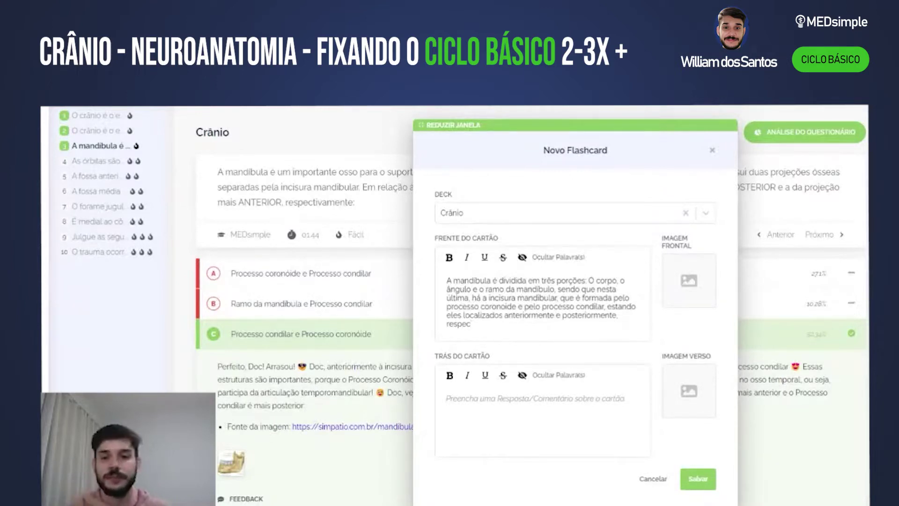
pyautogui.write('tivamente.')
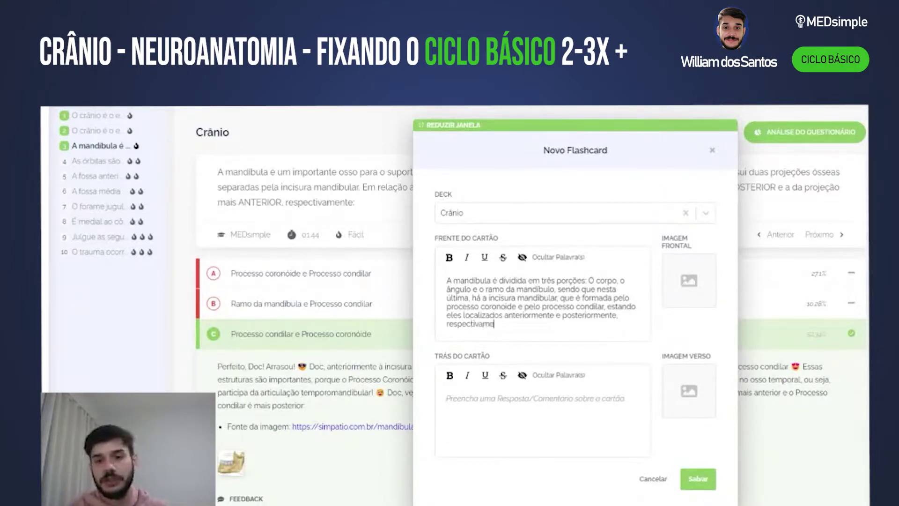
# - Mark "corpo", "ângulo" and "ramo" in the card front as hidden words
pyautogui.moveTo(532, 143); pyautogui.dragTo(334, 74)
pyautogui.doubleClick(408, 211)
pyautogui.click(359, 188)
pyautogui.doubleClick(255, 220)
pyautogui.click(357, 187)
pyautogui.doubleClick(256, 220)
pyautogui.click(361, 186)
pyautogui.doubleClick(257, 220)
pyautogui.click(334, 192)
pyautogui.doubleClick(303, 220)
pyautogui.click(347, 188)
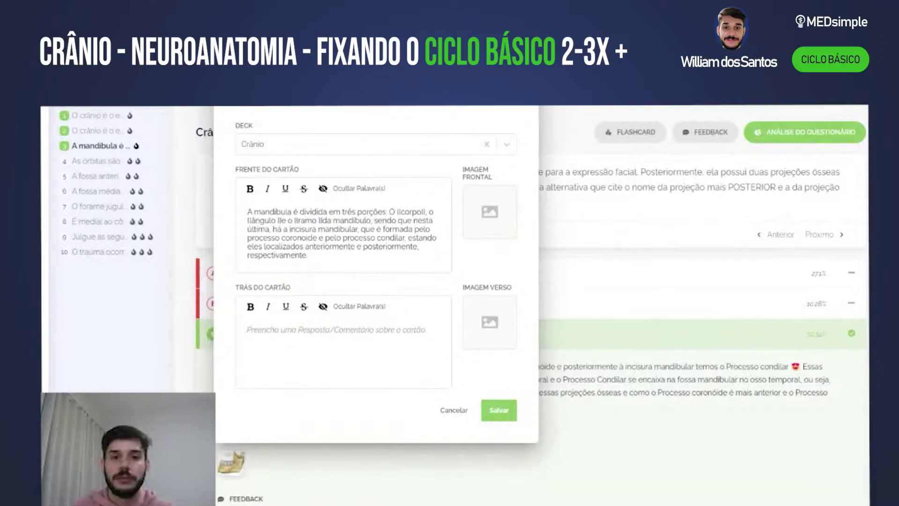
# - Mark "incisura mandibular", "coronoide" and "condilar" as hidden words, and add a comma after "condilar"
pyautogui.moveTo(290, 230); pyautogui.dragTo(365, 229)
pyautogui.click(359, 188)
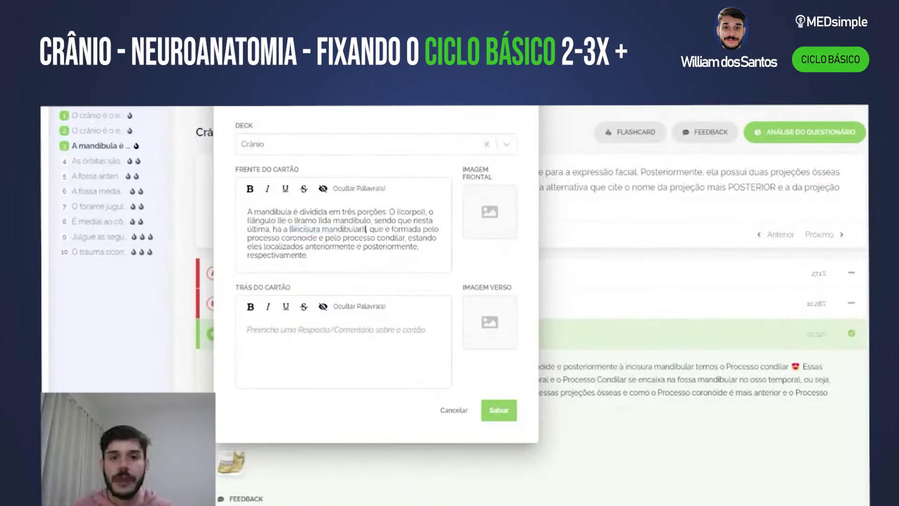
pyautogui.doubleClick(301, 237)
pyautogui.click(357, 190)
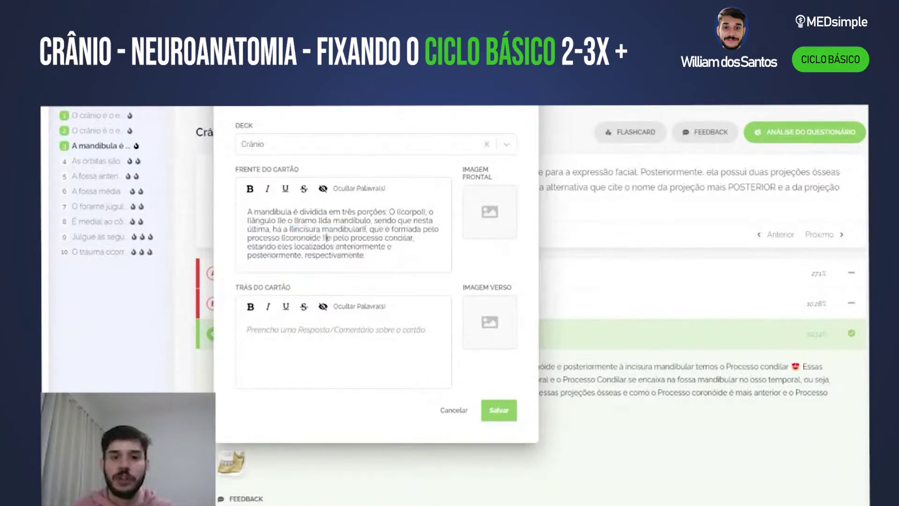
pyautogui.doubleClick(398, 237)
pyautogui.click(351, 188)
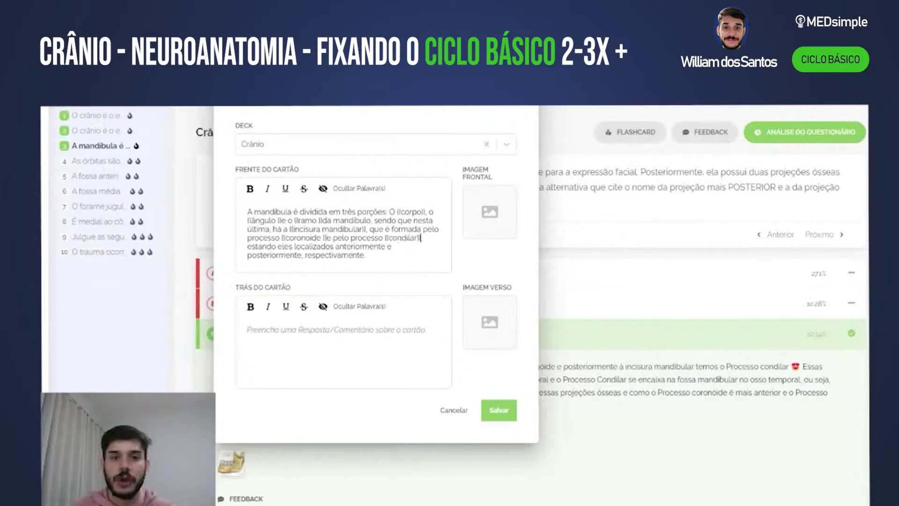
pyautogui.write(',')
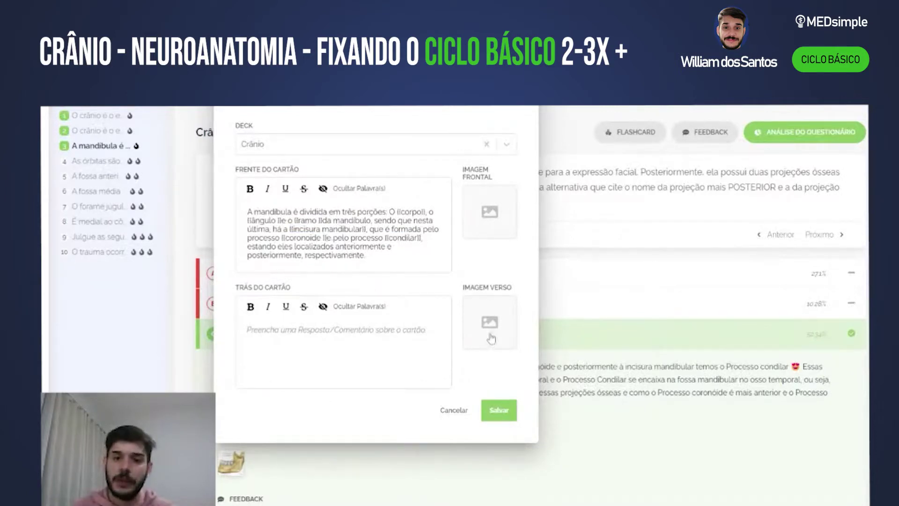
# - Paste the mandible illustration as the back image of the card and save the flashcard
pyautogui.hotkey('ctrl', 'v')
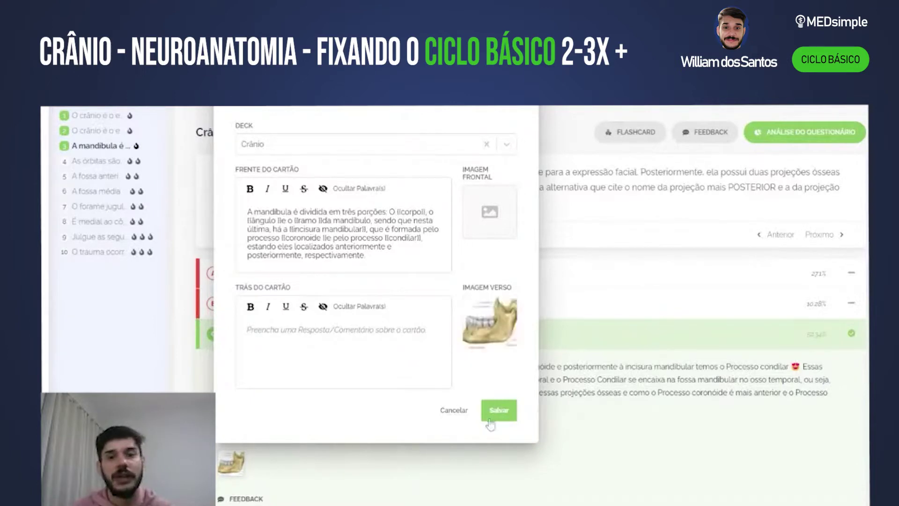
pyautogui.click(494, 412)
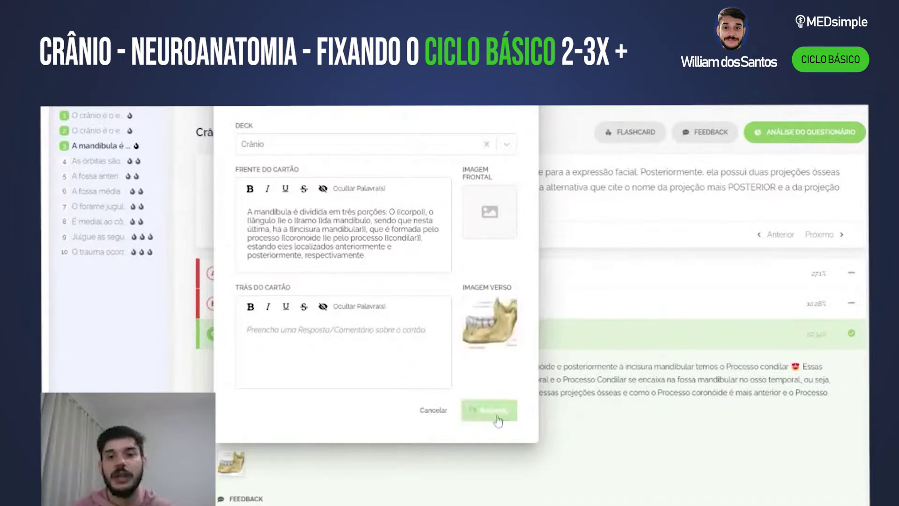
# - In question 4, rule out alternatives A, C and D and answer with "N. abducente e divisão oftálmica do N. trigêmeo"
pyautogui.click(106, 164)
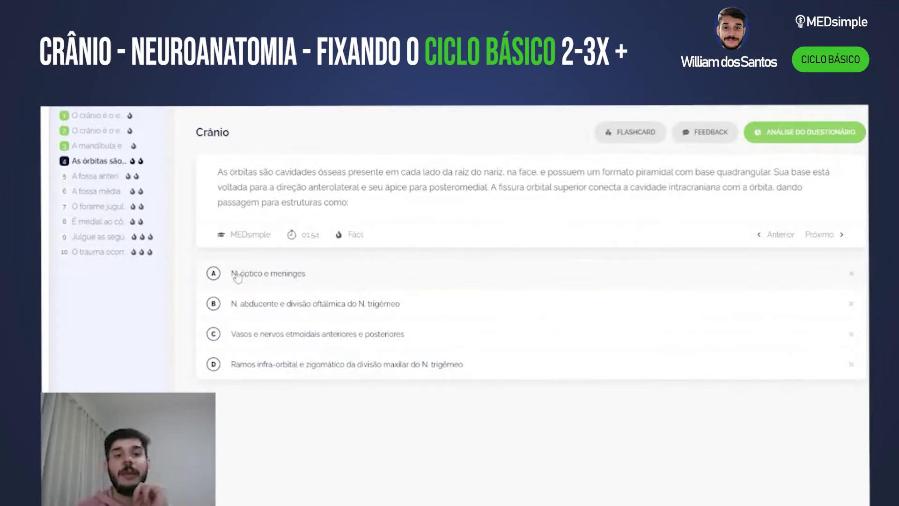
pyautogui.click(851, 273)
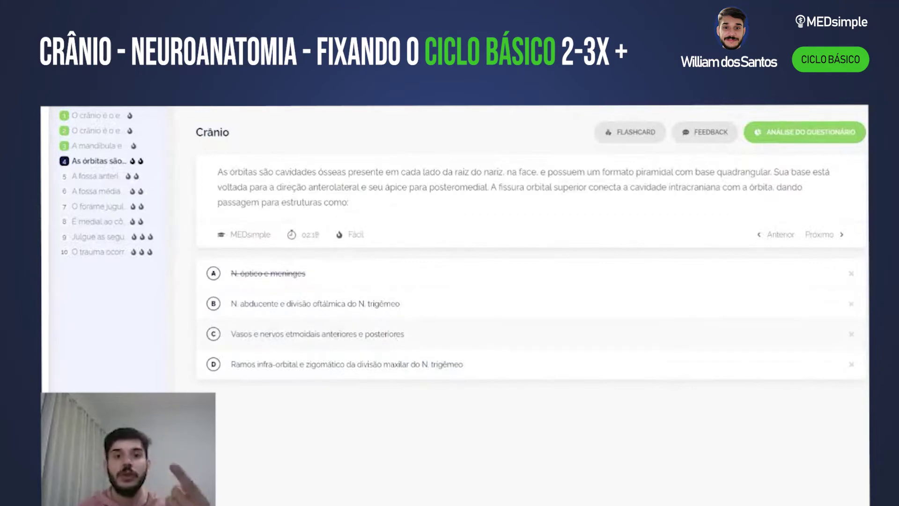
pyautogui.click(852, 334)
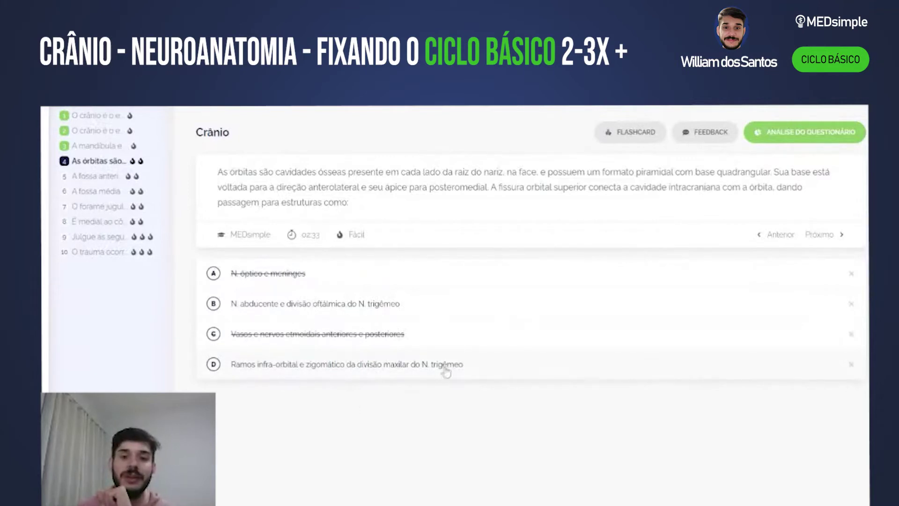
pyautogui.click(850, 365)
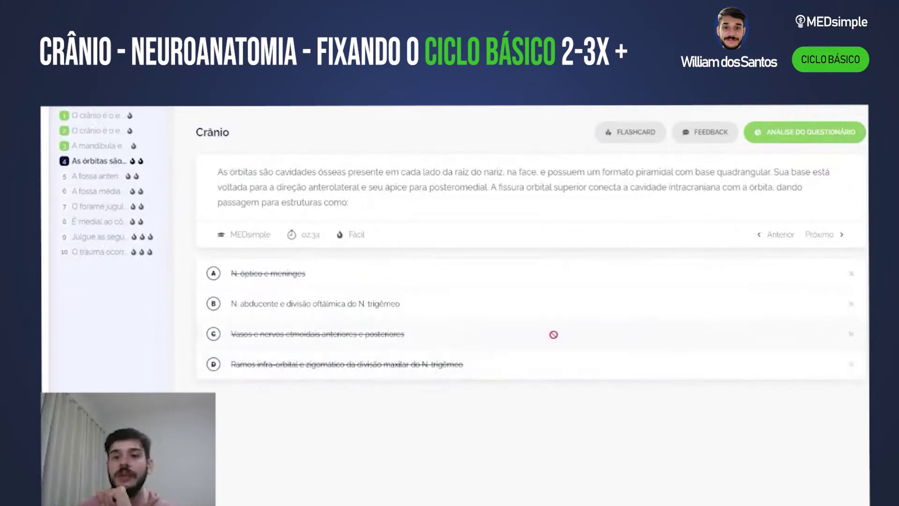
pyautogui.click(428, 316)
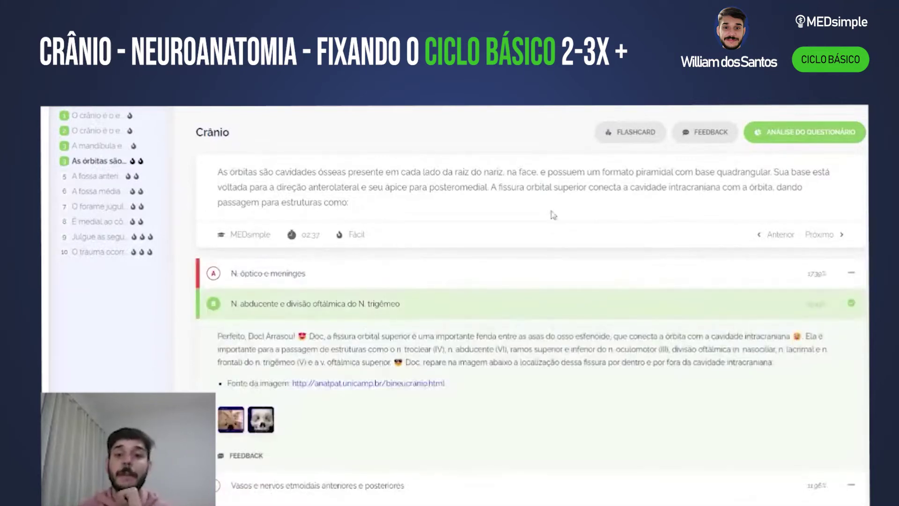
# - Create a flashcard from question 4 and place it in the Crânio deck
pyautogui.click(628, 135)
pyautogui.click(341, 164)
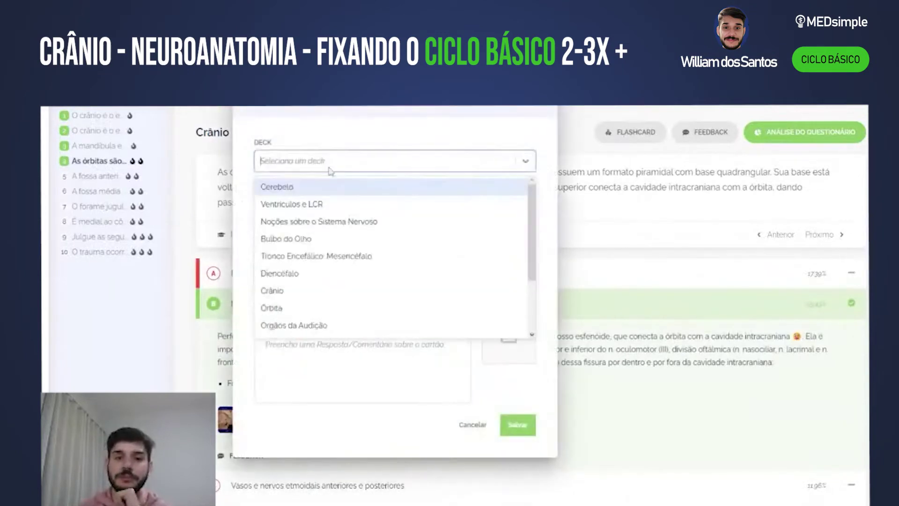
pyautogui.click(298, 292)
# - Write the card's front as "O nervo abducente e a divisão oftálmica do nervo trigêmeo chegam à órbita através da fissura orbital superior"
pyautogui.click(266, 228)
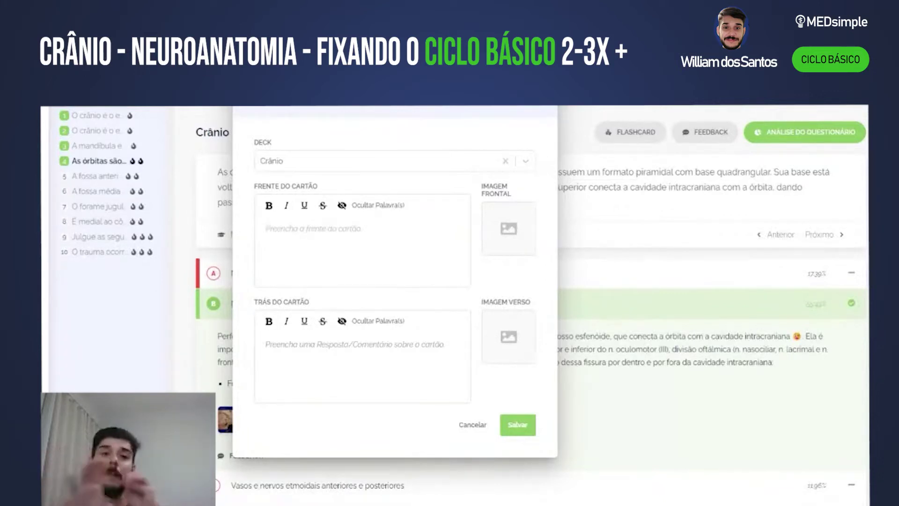
pyautogui.moveTo(390, 112); pyautogui.dragTo(609, 118)
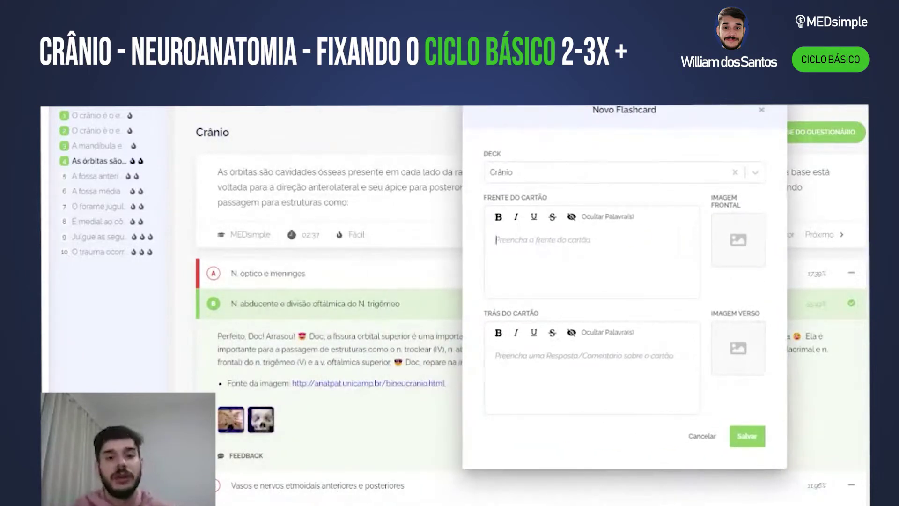
pyautogui.write('O nervo abducente e o')
pyautogui.press('BackSpace')
pyautogui.write('a divisão oftalm')
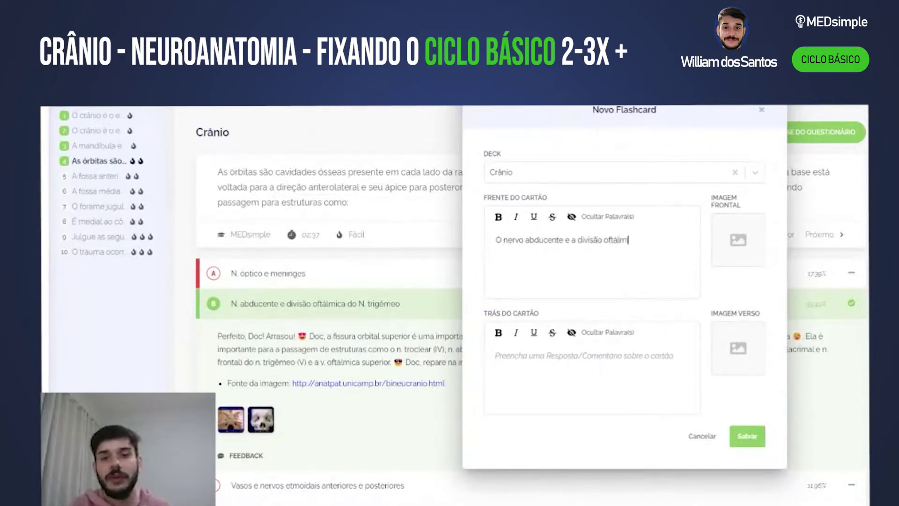
pyautogui.write('ica do nervo trig')
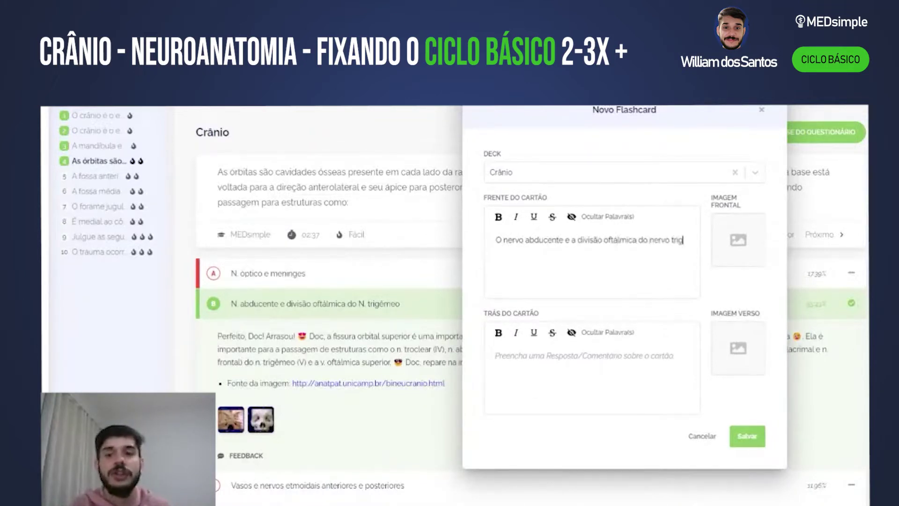
pyautogui.write('êmeo chegam à órbita através da fissura orbital superior')
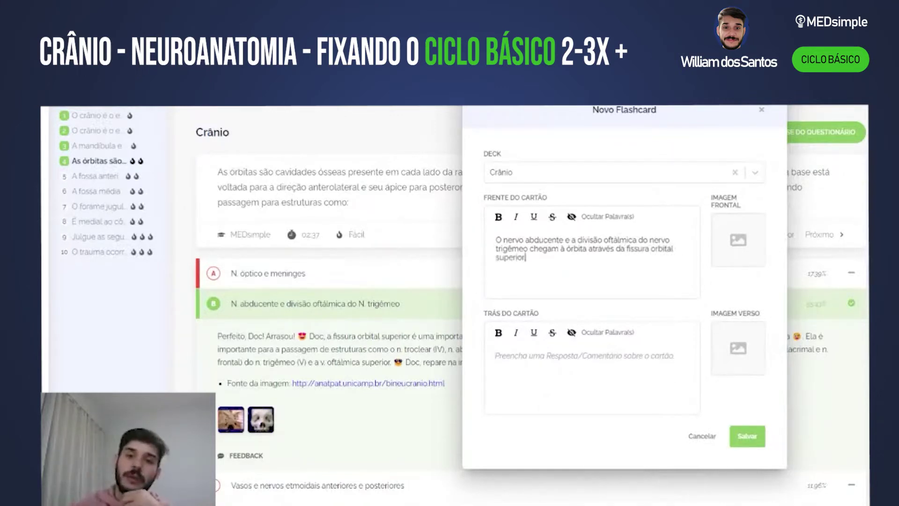
# - Mark "fissura orbital superior" as hidden words, and save the flashcard with the skull photo as its back image
pyautogui.hotkey('ctrl', 'shift', 'Left')
pyautogui.hotkey('ctrl', 'shift', 'Left')
pyautogui.hotkey('ctrl', 'shift', 'Left')
pyautogui.hotkey('ctrl', 'shift', 'Left')
pyautogui.hotkey('ctrl', 'shift', 'Left')
pyautogui.hotkey('ctrl', 'shift', 'Left')
pyautogui.hotkey('ctrl', 'shift', 'Left')
pyautogui.hotkey('ctrl', 'shift', 'Left')
pyautogui.hotkey('ctrl', 'shift', 'Left')
pyautogui.hotkey('ctrl', 'shift', 'Left')
pyautogui.hotkey('ctrl', 'shift', 'Left')
pyautogui.hotkey('ctrl', 'shift', 'Left')
pyautogui.hotkey('ctrl', 'shift', 'Right')
pyautogui.hotkey('ctrl', 'shift', 'Right')
pyautogui.hotkey('ctrl', 'shift', 'Right')
pyautogui.hotkey('ctrl', 'shift', 'Right')
pyautogui.hotkey('ctrl', 'shift', 'Right')
pyautogui.hotkey('ctrl', 'shift', 'Right')
pyautogui.hotkey('ctrl', 'shift', 'Right')
pyautogui.hotkey('ctrl', 'shift', 'Right')
pyautogui.hotkey('ctrl', 'shift', 'Right')
pyautogui.hotkey('shift', 'Right')
pyautogui.click(611, 219)
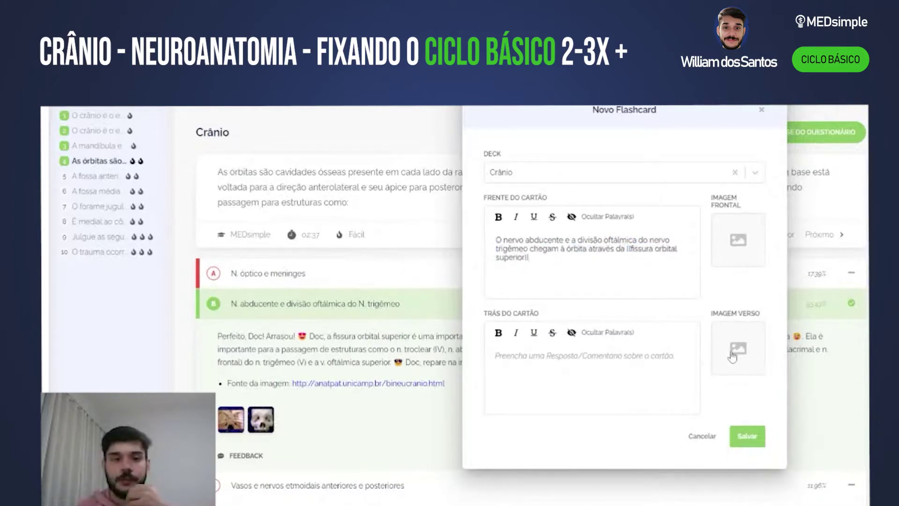
pyautogui.click(751, 437)
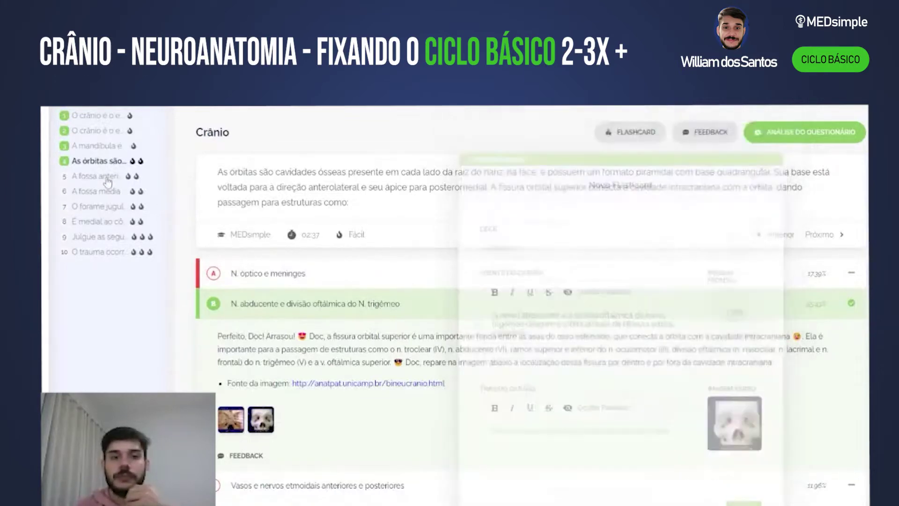
# - Open question 5 and highlight "fossa anterior do crânio" and "cribriforme ou crivosa" in its statement
pyautogui.click(108, 178)
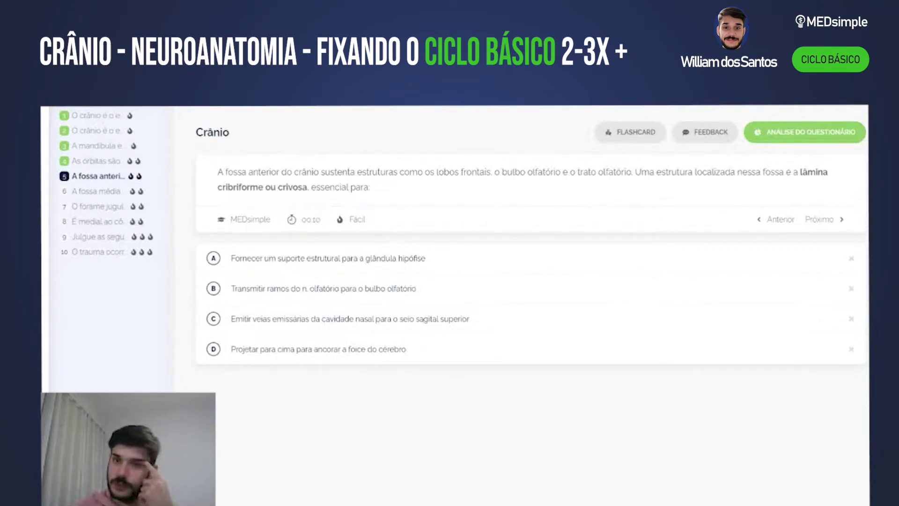
pyautogui.moveTo(223, 172); pyautogui.dragTo(321, 172)
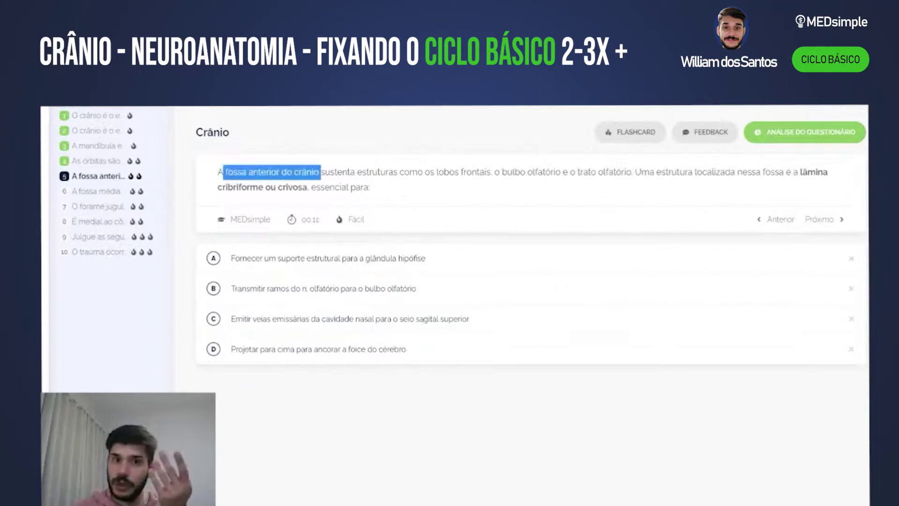
pyautogui.click(322, 172)
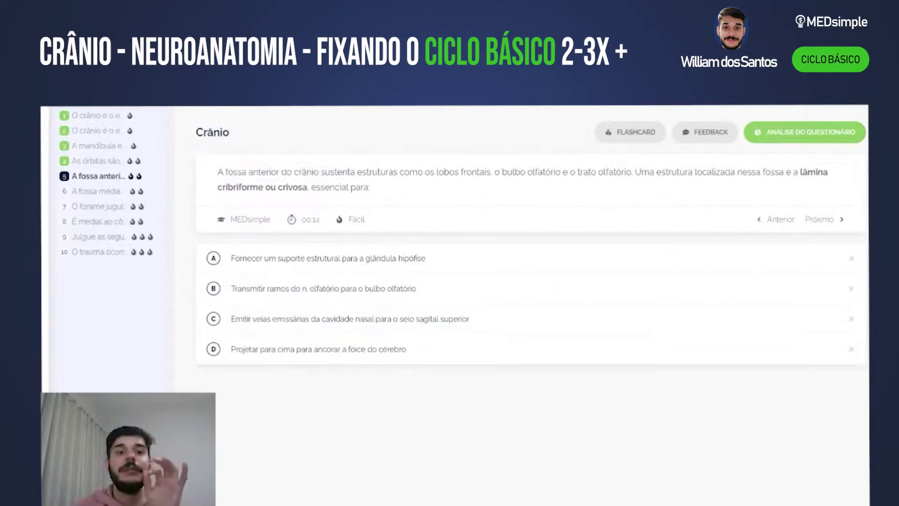
pyautogui.moveTo(217, 188); pyautogui.dragTo(307, 187)
pyautogui.click(336, 450)
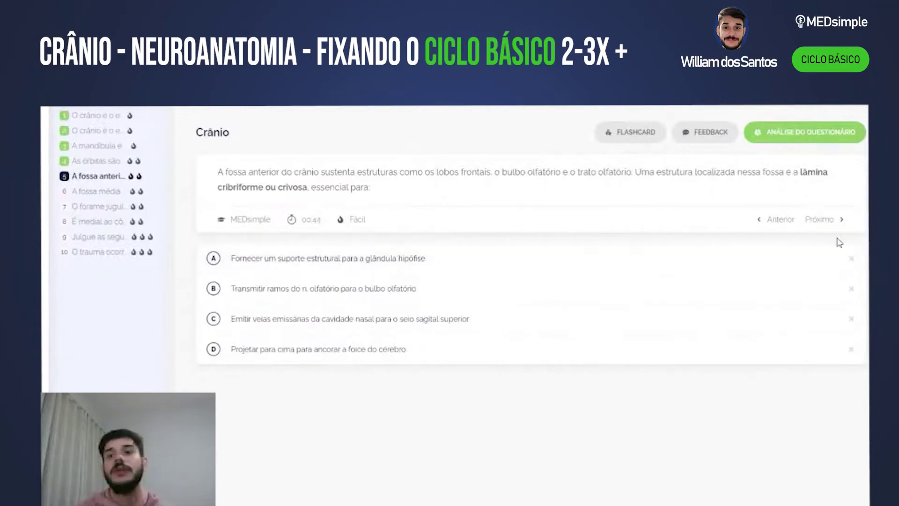
# - In question 5, rule out alternatives A, C and D and answer with "Transmitir ramos do n. olfatório para o bulbo olfatório"
pyautogui.click(850, 266)
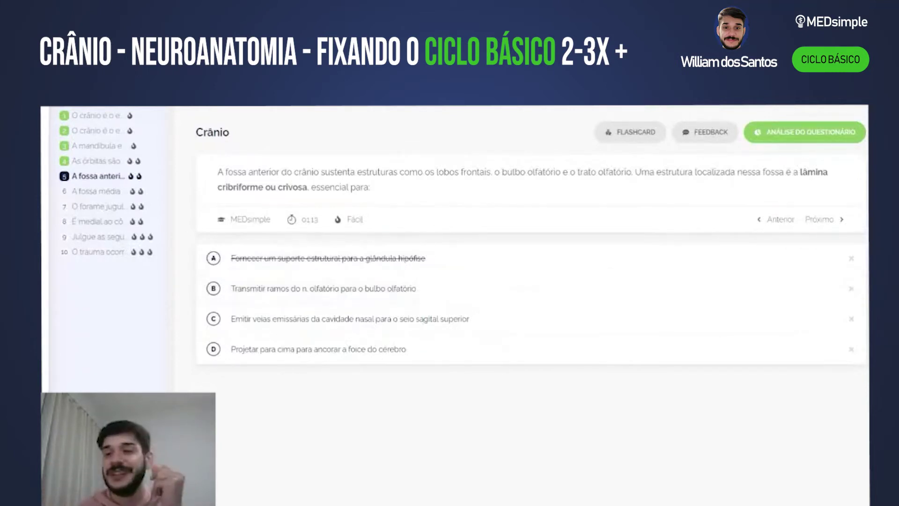
pyautogui.click(851, 288)
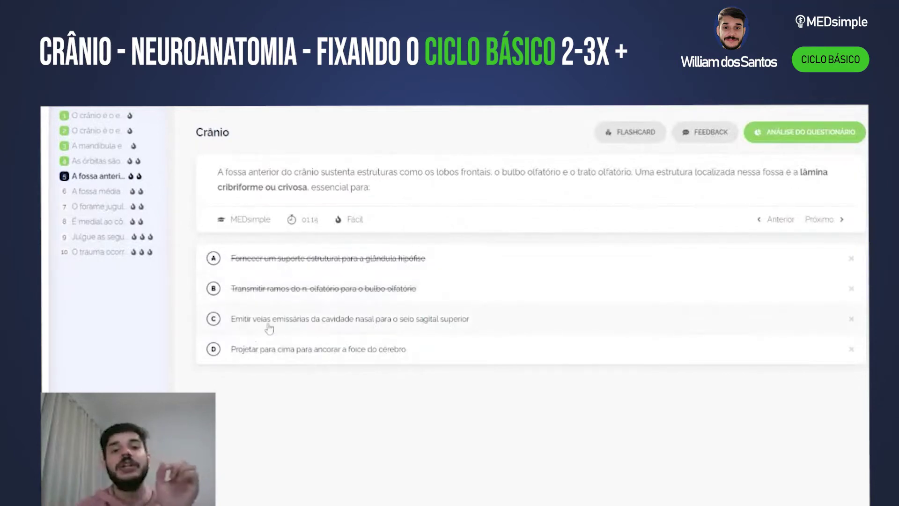
pyautogui.click(851, 289)
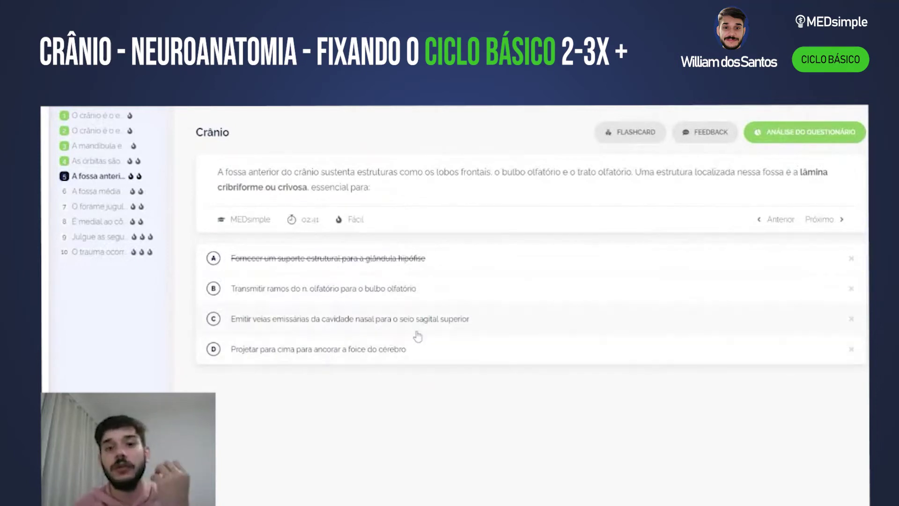
pyautogui.click(851, 320)
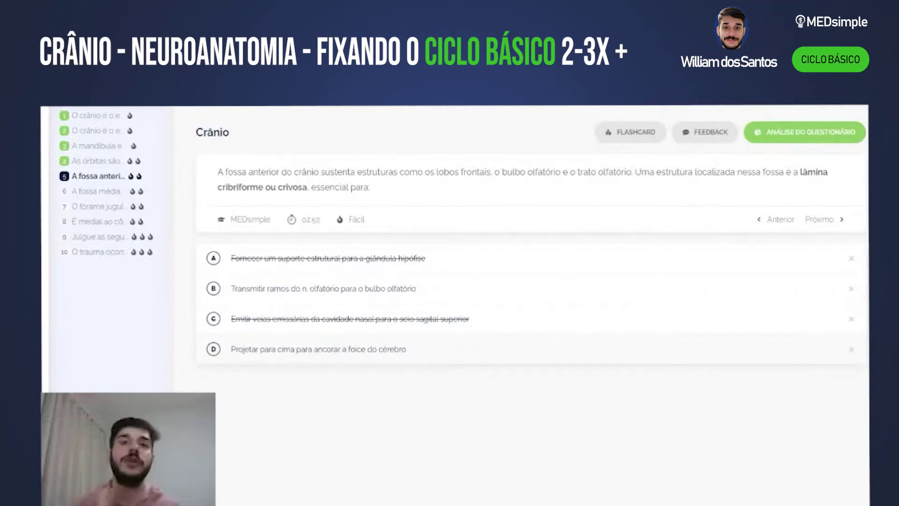
pyautogui.click(851, 349)
pyautogui.click(427, 302)
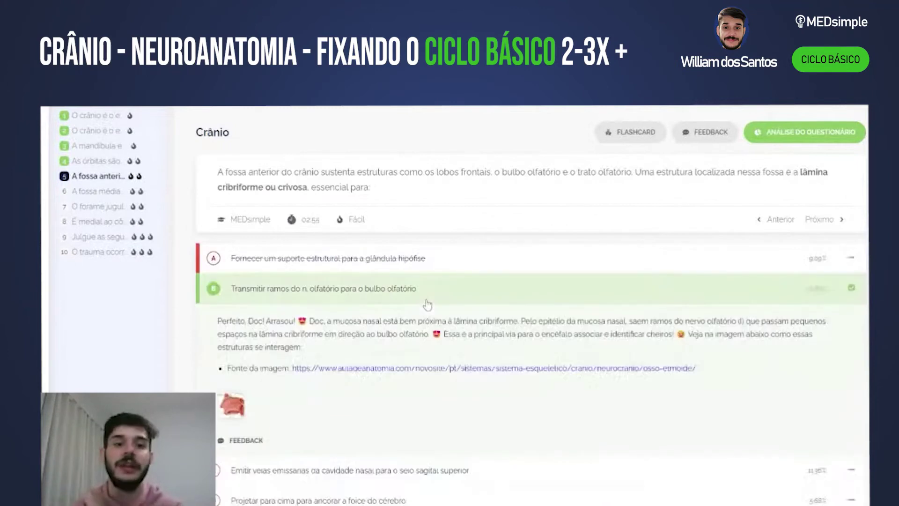
# - Enlarge the nasal cavity illustration in the explanation, and start a flashcard from question 5 in the Crânio deck
pyautogui.click(224, 418)
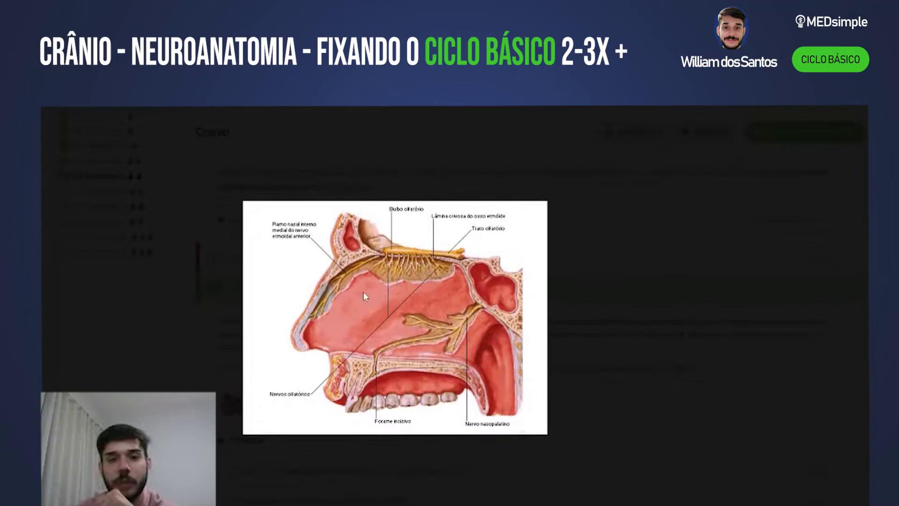
pyautogui.press('Escape')
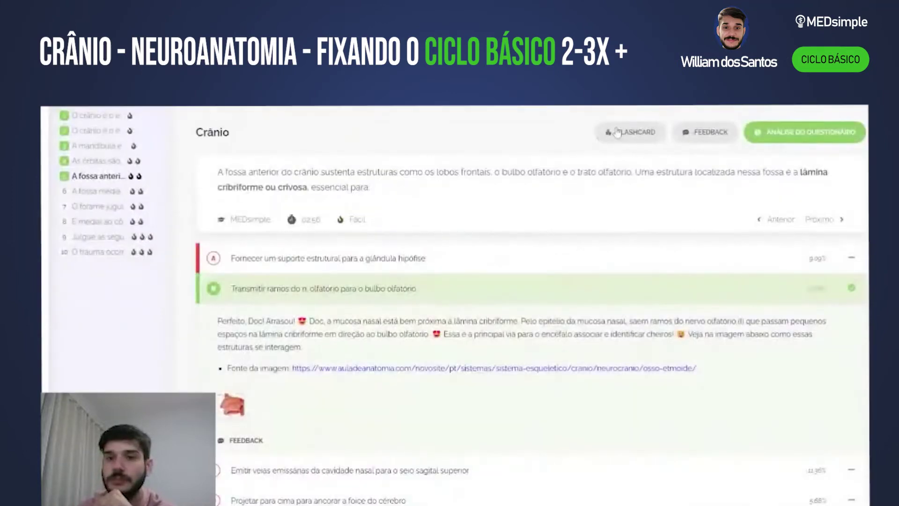
pyautogui.click(618, 132)
pyautogui.click(377, 161)
pyautogui.scroll(-1, 337, 294)
pyautogui.scroll(-1, 319, 267)
pyautogui.click(293, 255)
pyautogui.click(314, 161)
pyautogui.scroll(1, 314, 259)
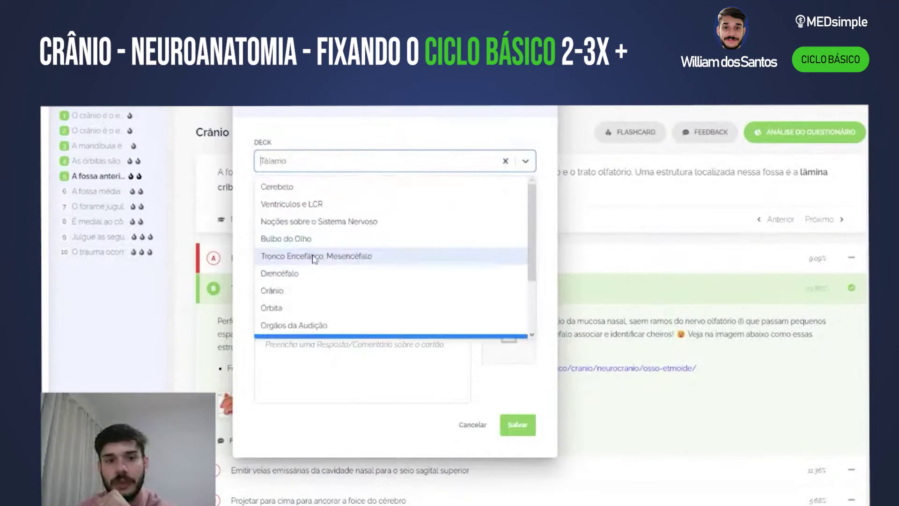
pyautogui.click(287, 291)
pyautogui.click(267, 229)
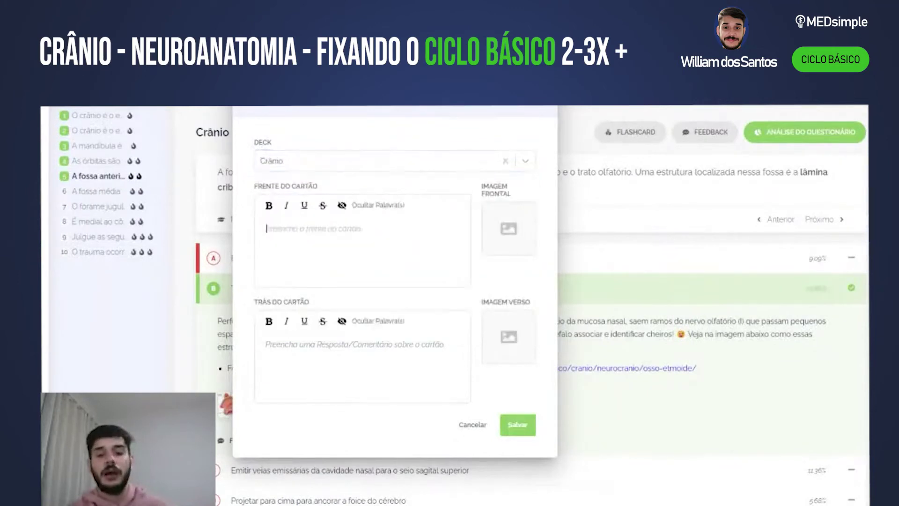
# - Write the card's front as "A lâmina cribiforme é uma estrutura localizada no osso etmoide e por ela passa ramos do nervo olfatório."
pyautogui.write('A lâmina crib')
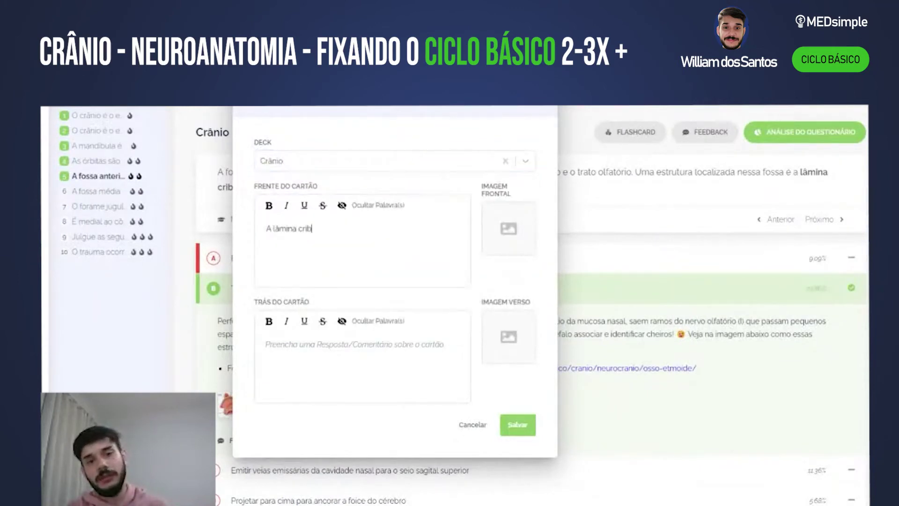
pyautogui.write('iforme é uma')
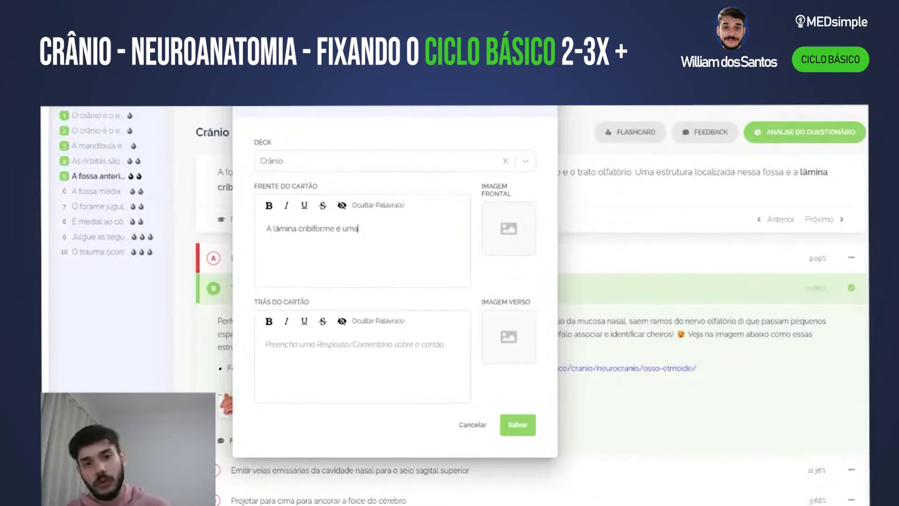
pyautogui.write(' estrutura localizada na')
pyautogui.press('BackSpace')
pyautogui.press('BackSpace')
pyautogui.press('BackSpace')
pyautogui.write('no osso etmoid')
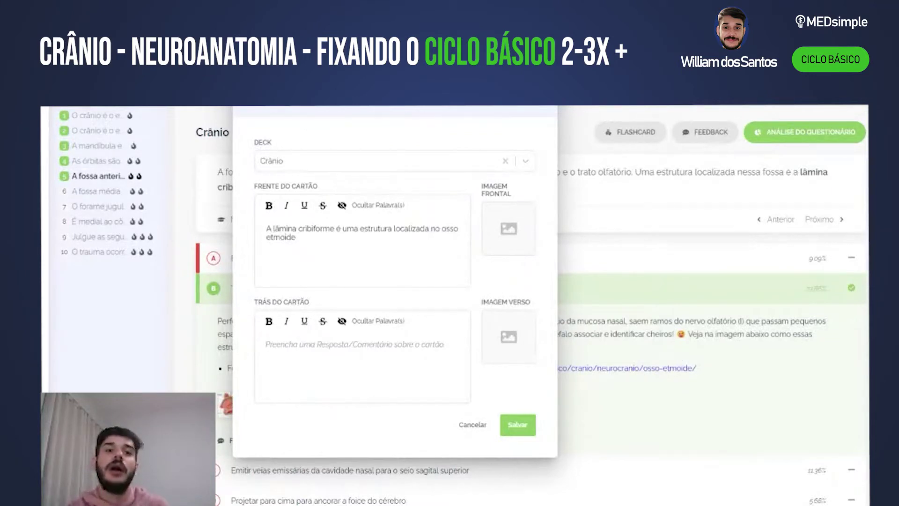
pyautogui.write('e')
pyautogui.write(' por ela ')
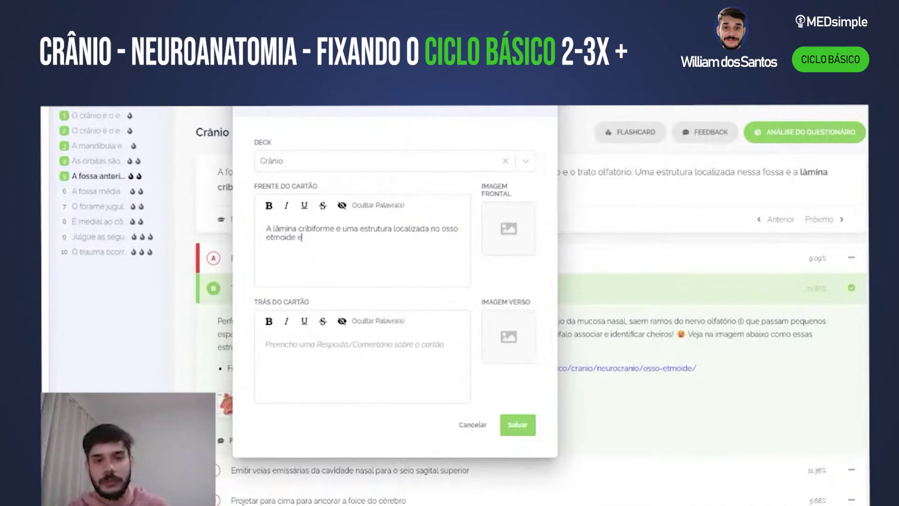
pyautogui.write('passa ramo')
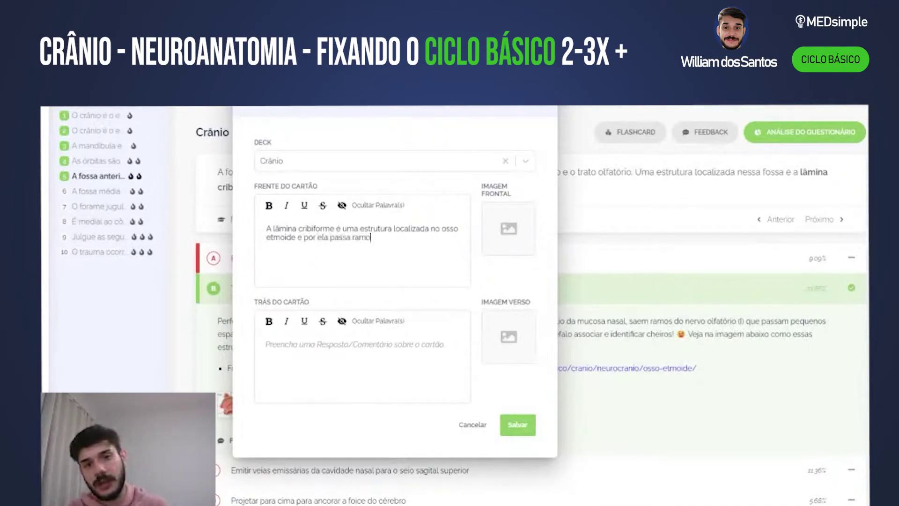
pyautogui.write('s do nervo olfatório')
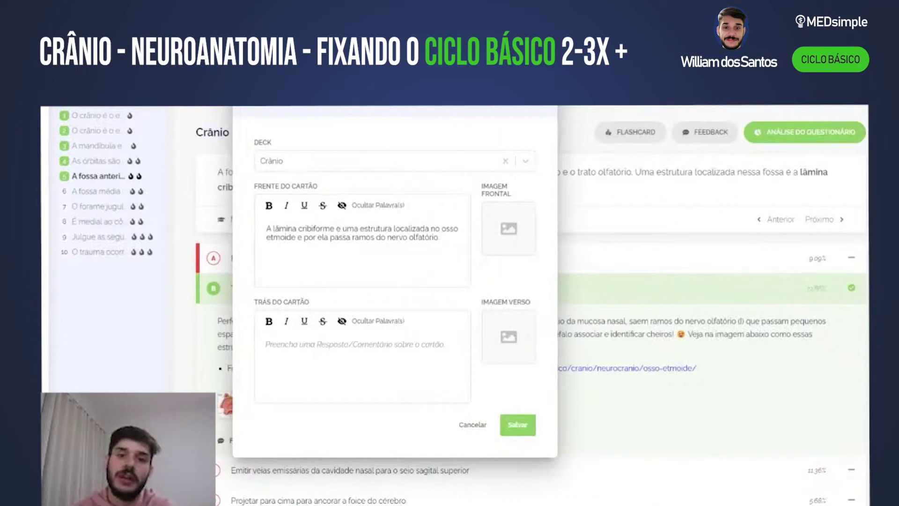
# - Mark "etmoide" and "nervo olfatório" as hidden words, and save the flashcard with the nasal cavity illustration as its back image
pyautogui.doubleClick(283, 238)
pyautogui.click(390, 206)
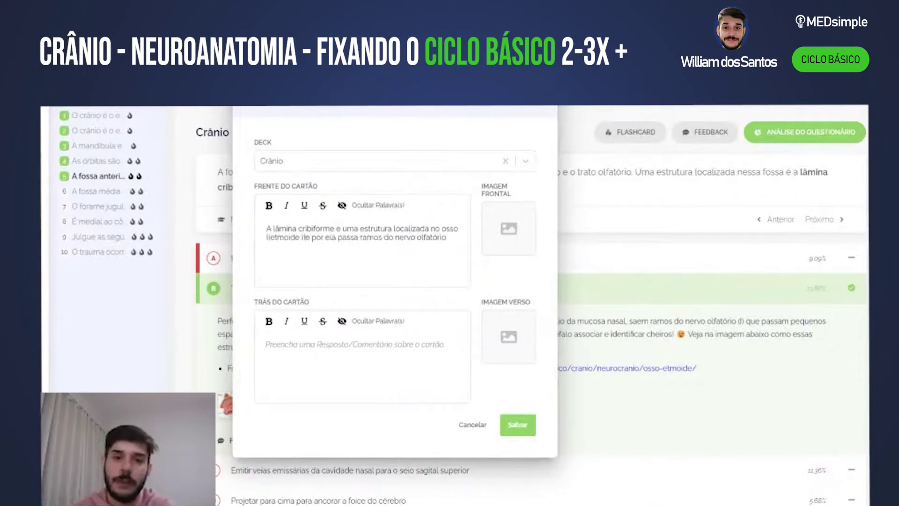
pyautogui.moveTo(393, 238); pyautogui.dragTo(448, 238)
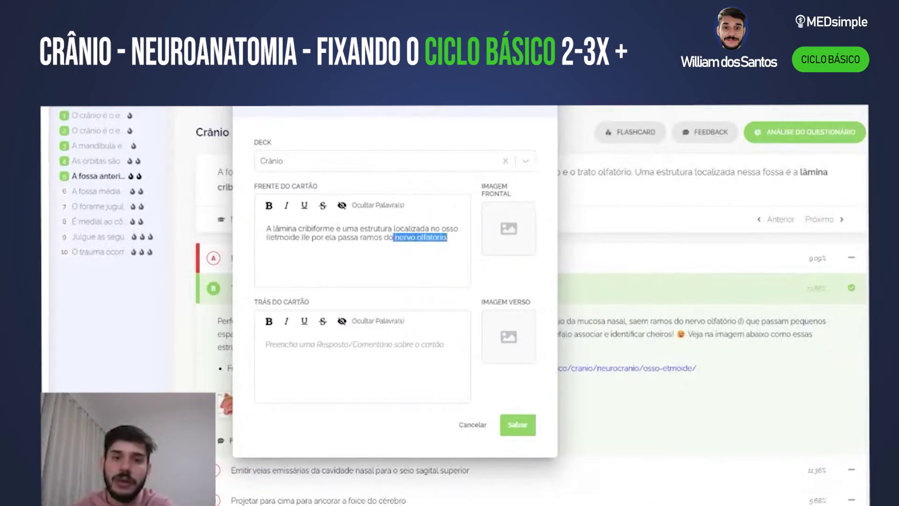
pyautogui.click(378, 207)
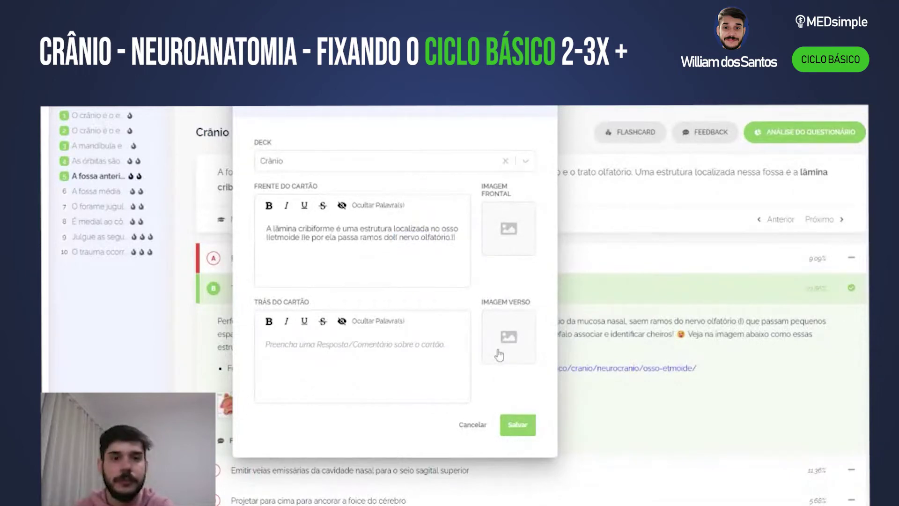
pyautogui.click(517, 427)
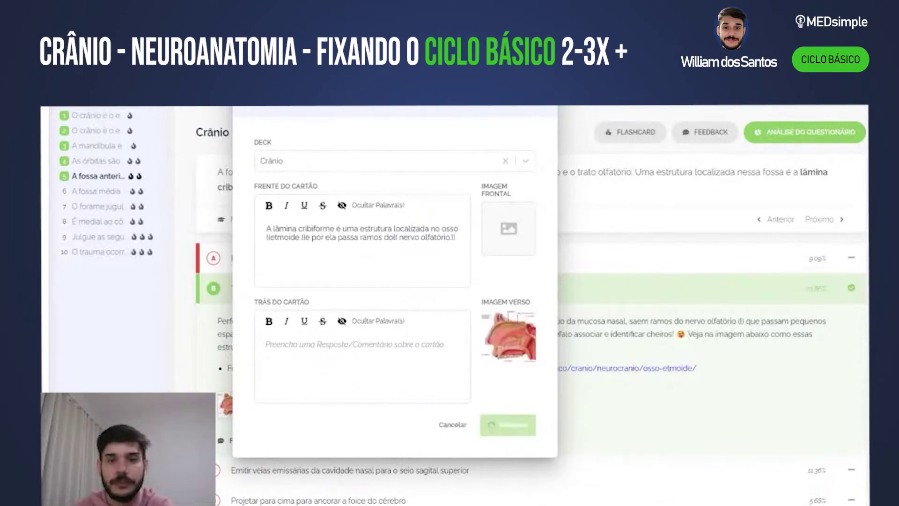
# - Open question 6 and highlight "grande parte do osso temporal" and "fossa média" in its statement
pyautogui.click(98, 192)
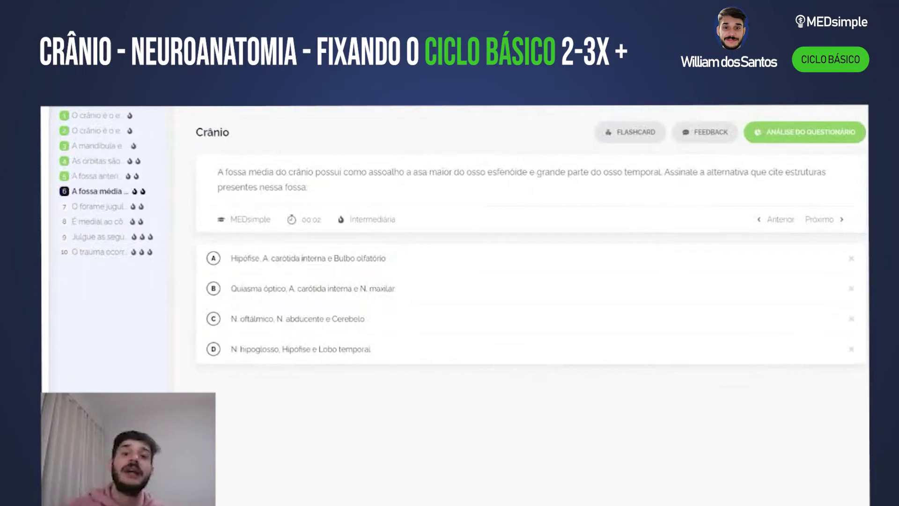
pyautogui.moveTo(467, 172); pyautogui.dragTo(654, 172)
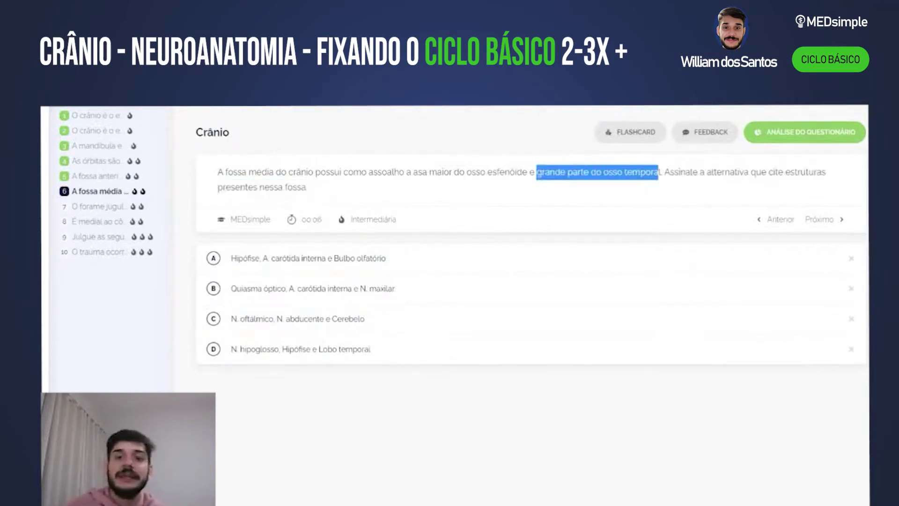
pyautogui.click(655, 183)
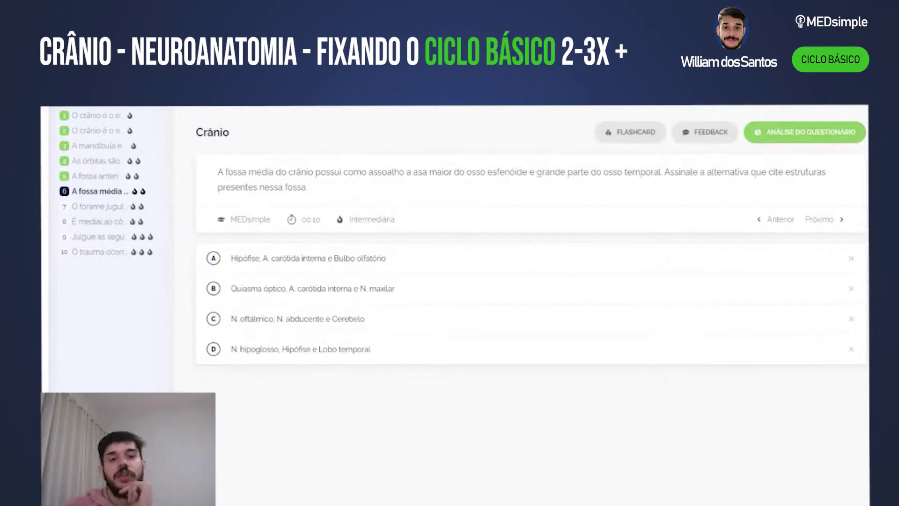
pyautogui.moveTo(228, 173); pyautogui.dragTo(281, 172)
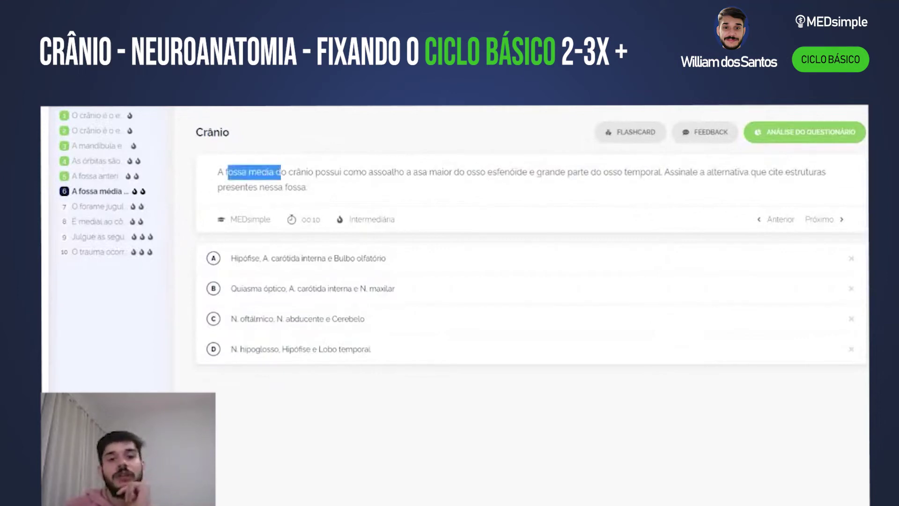
pyautogui.click(230, 198)
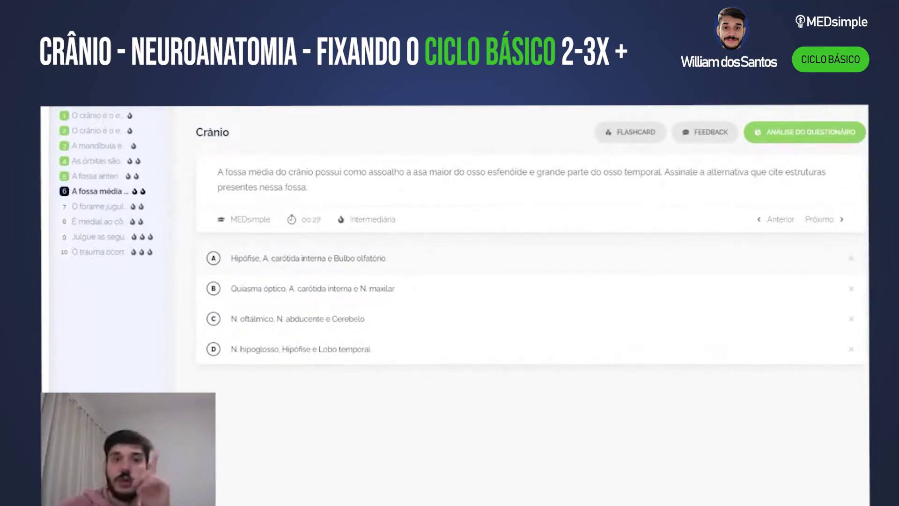
# - Rule out alternatives A, C and D of question 6, answer it with alternative B, and enlarge the explanation's skull foramina illustration
pyautogui.click(851, 259)
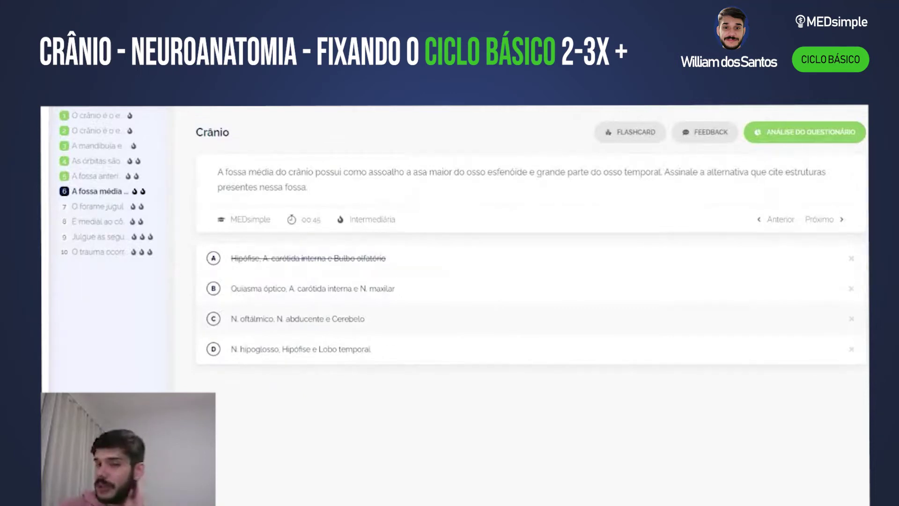
pyautogui.click(852, 319)
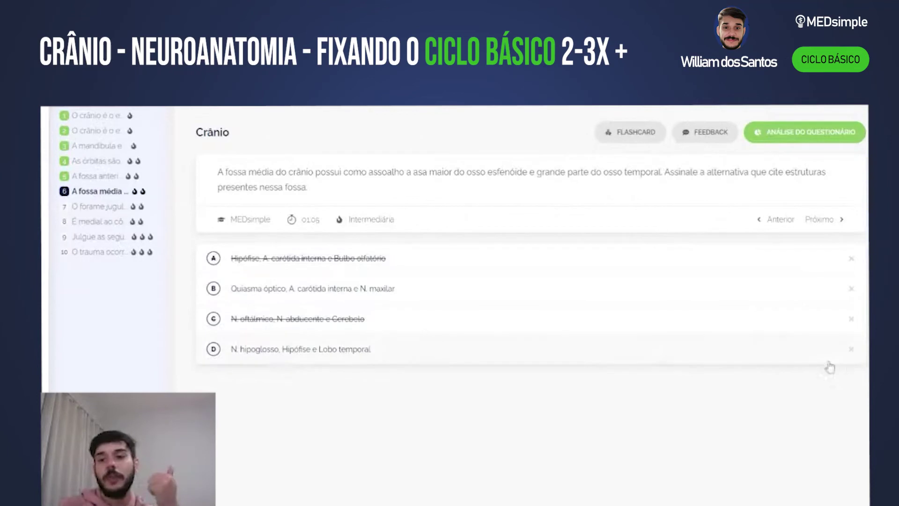
pyautogui.click(851, 349)
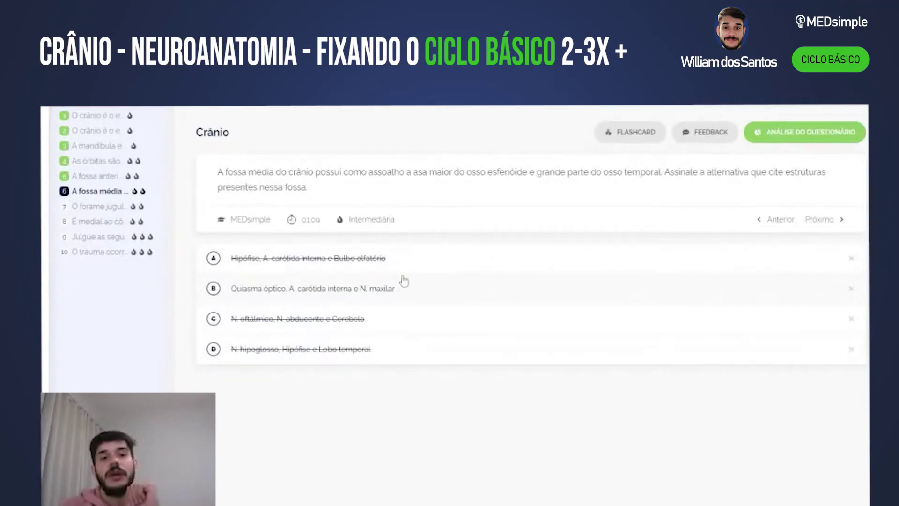
pyautogui.click(403, 283)
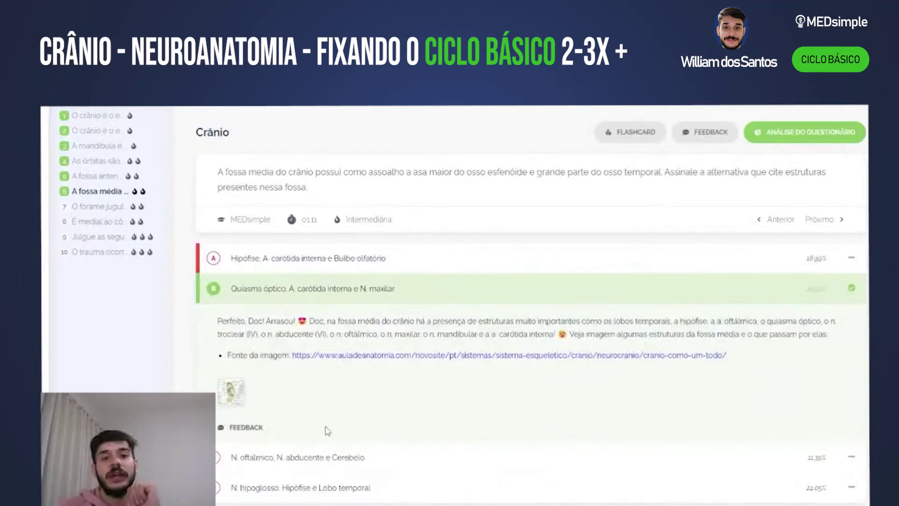
pyautogui.click(231, 391)
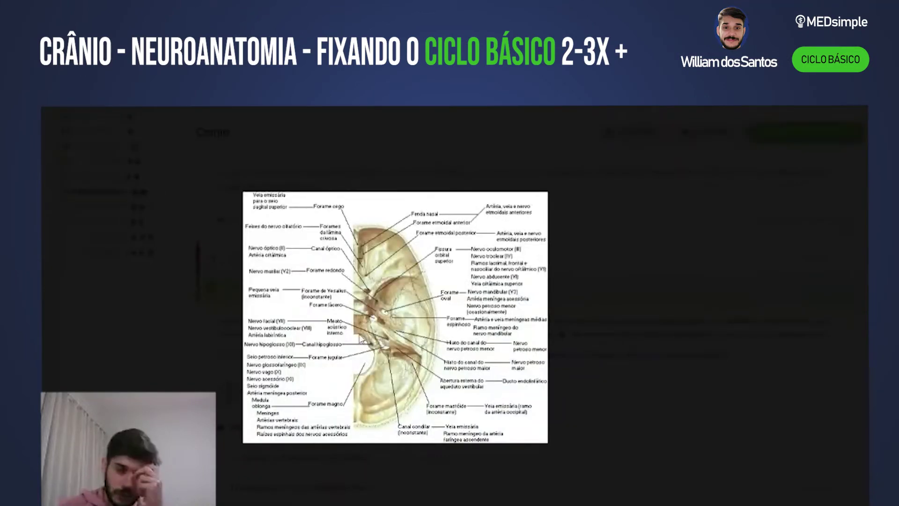
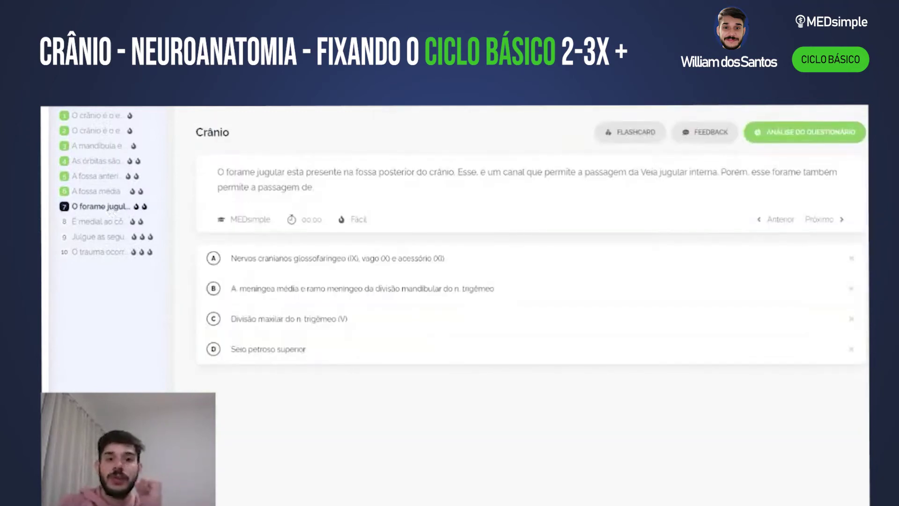
# - Answer question 7 with "Nervos cranianos glossofaríngeo (IX), vago (X) e acessório (XI)" and view the skull foramina illustration in the explanation
pyautogui.moveTo(217, 172)
pyautogui.mouseDown()
pyautogui.moveTo(331, 204)
pyautogui.moveTo(340, 219)
pyautogui.mouseUp()
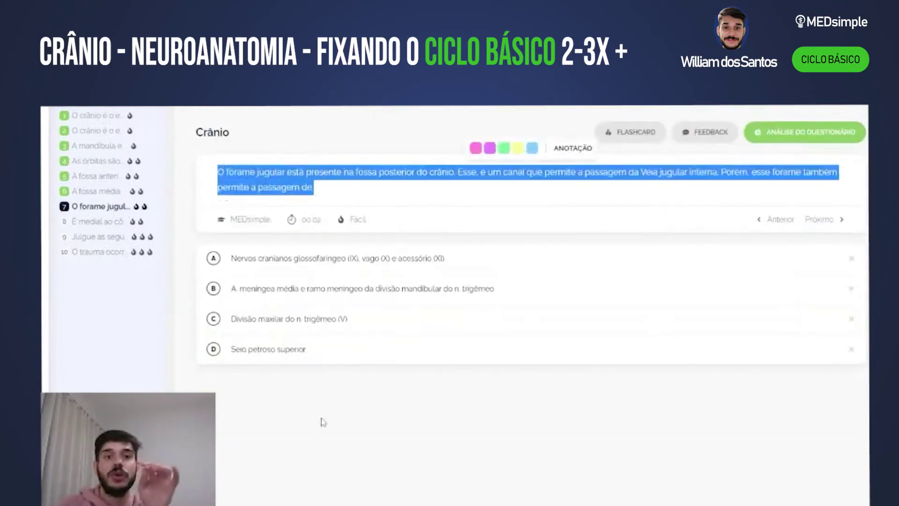
pyautogui.click(320, 424)
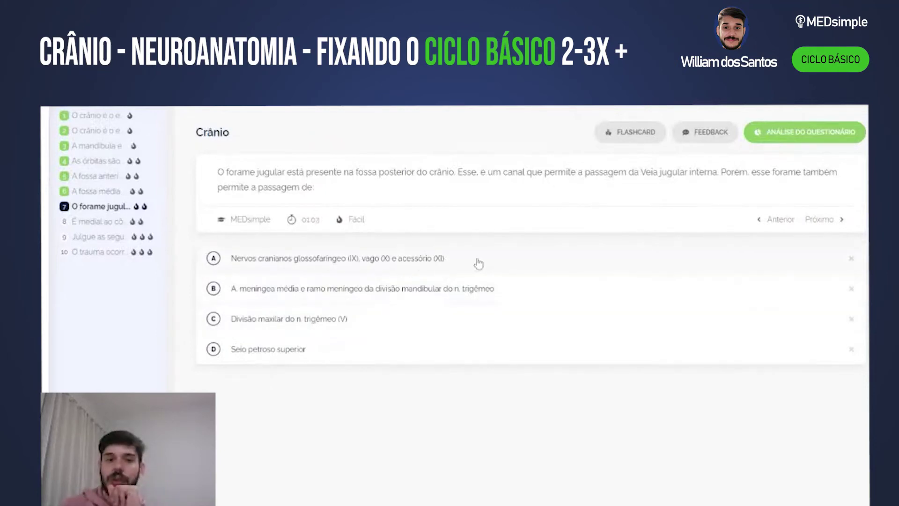
pyautogui.click(375, 263)
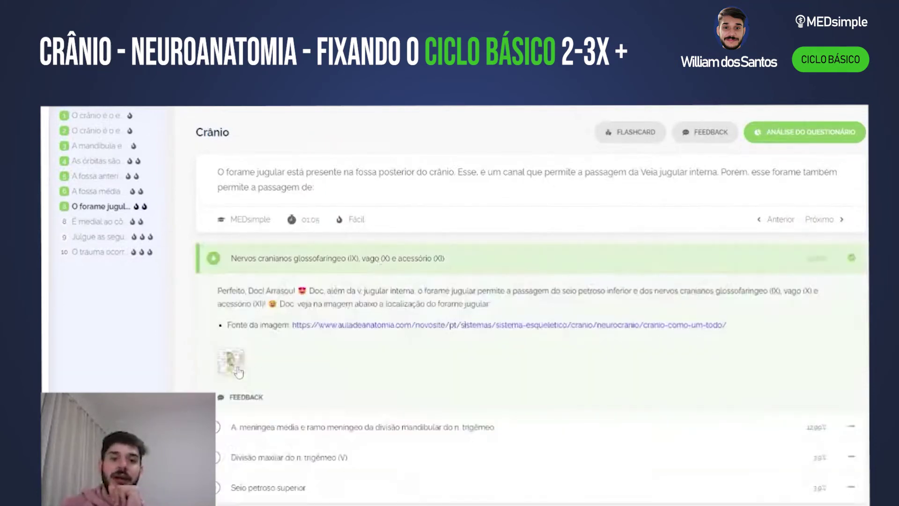
pyautogui.click(257, 368)
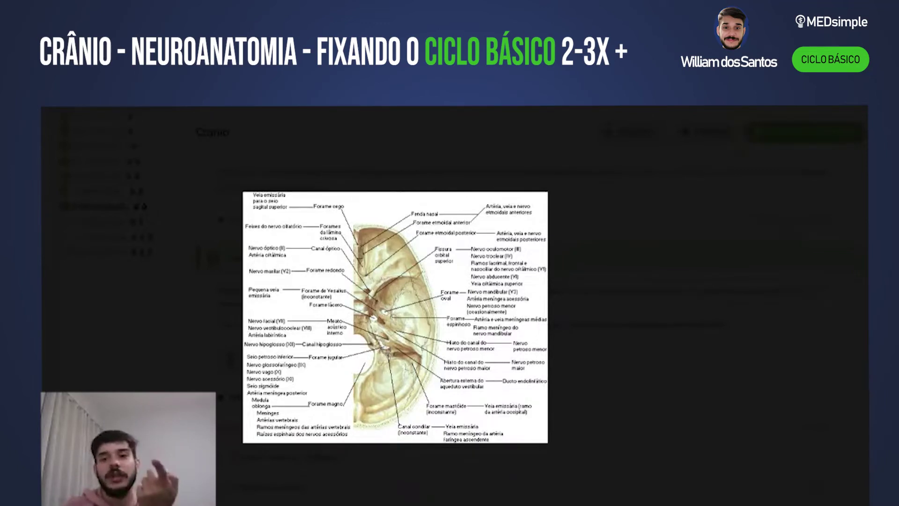
pyautogui.press('Escape')
# - Start a flashcard from question 7 in the Crânio deck
pyautogui.click(635, 132)
pyautogui.click(377, 160)
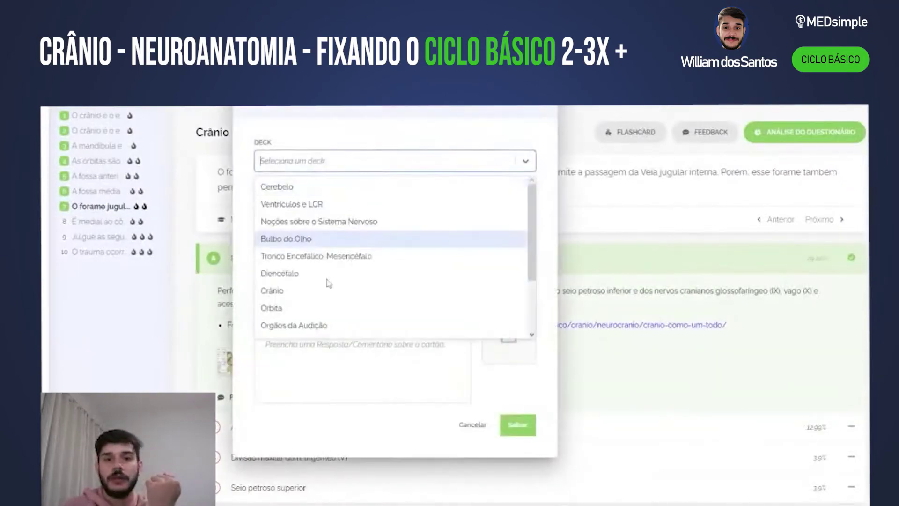
pyautogui.click(293, 290)
# - Write "Pelo forame jugular, vão passar:" as the first line of the card's front
pyautogui.write('Pela for')
pyautogui.press('BackSpace')
pyautogui.press('BackSpace')
pyautogui.press('BackSpace')
pyautogui.press('BackSpace')
pyautogui.write('forame jugu')
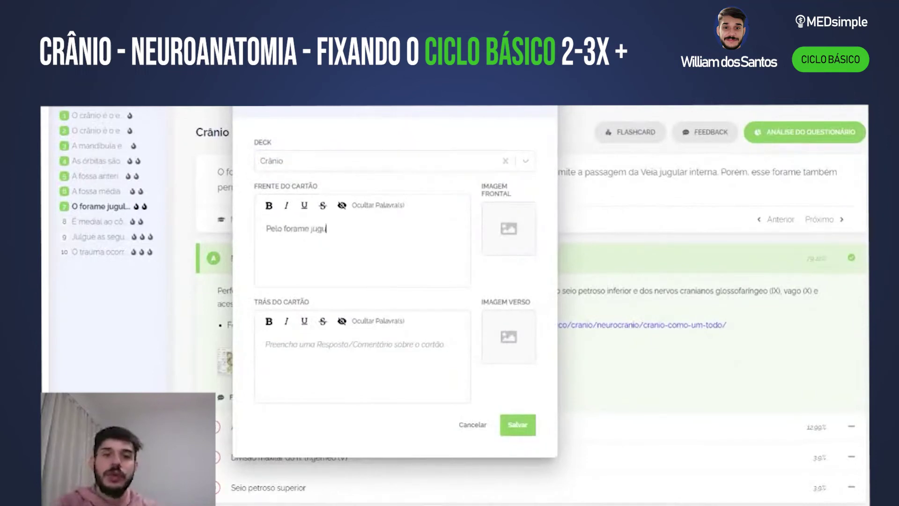
pyautogui.write('lar, vão passar:')
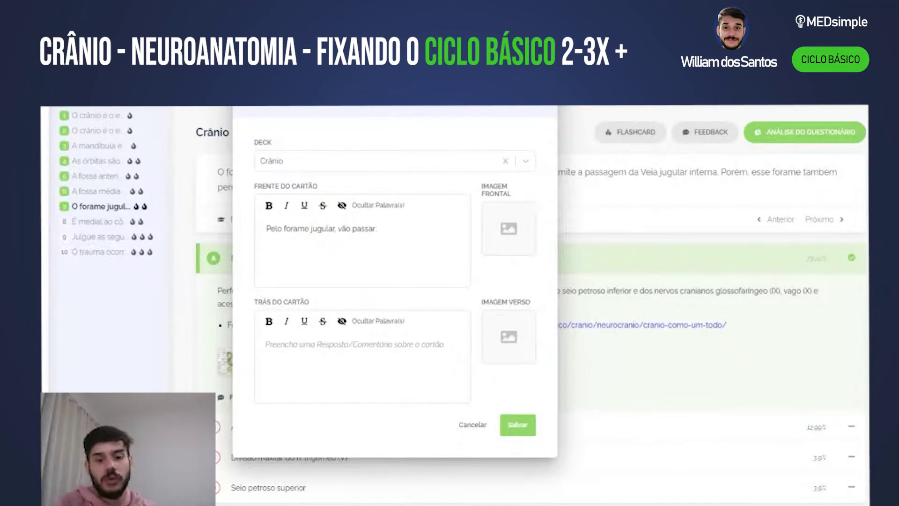
# - Add the second line "Veia jugular interna, IX, X e XI par de nervo craniano (glossofaríngeo, vago e acessório)" to the card's front
pyautogui.press('BackSpace')
pyautogui.write('Veia jug')
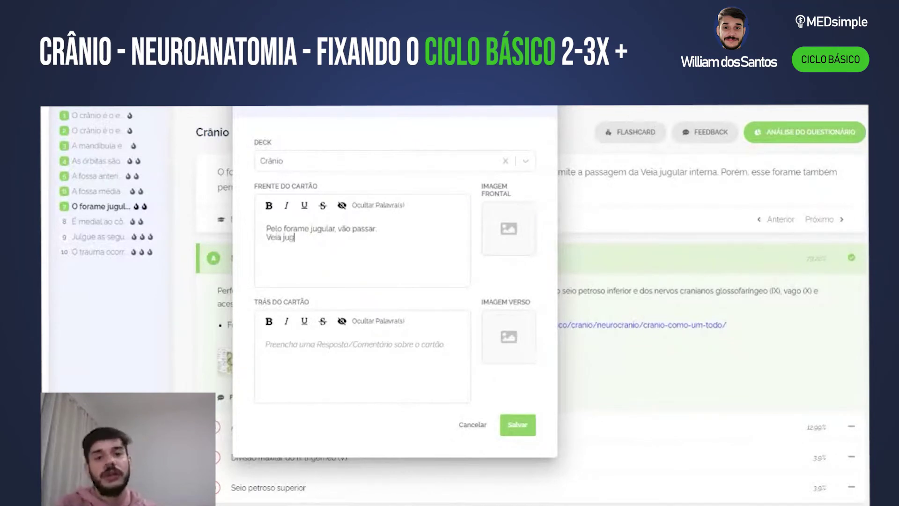
pyautogui.write('ular intern')
pyautogui.write('a e ')
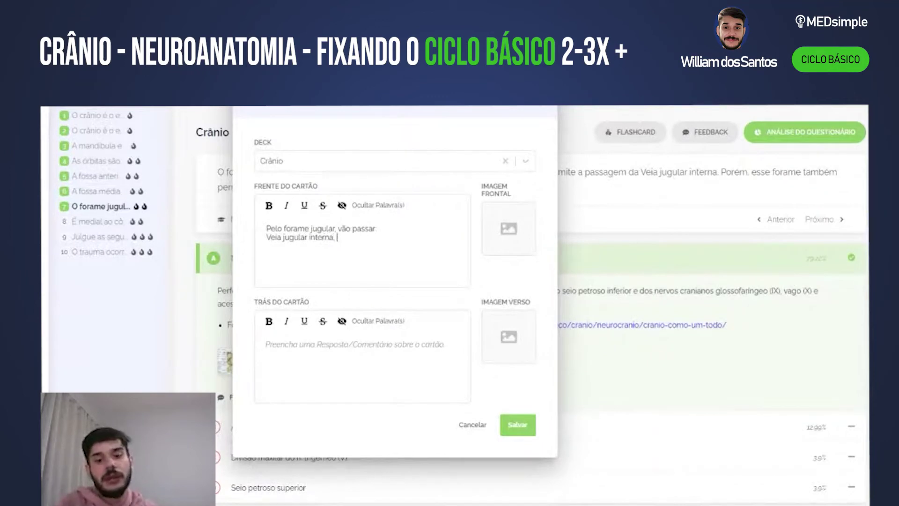
pyautogui.write(' e XI par de nervo craniano (glossofarin')
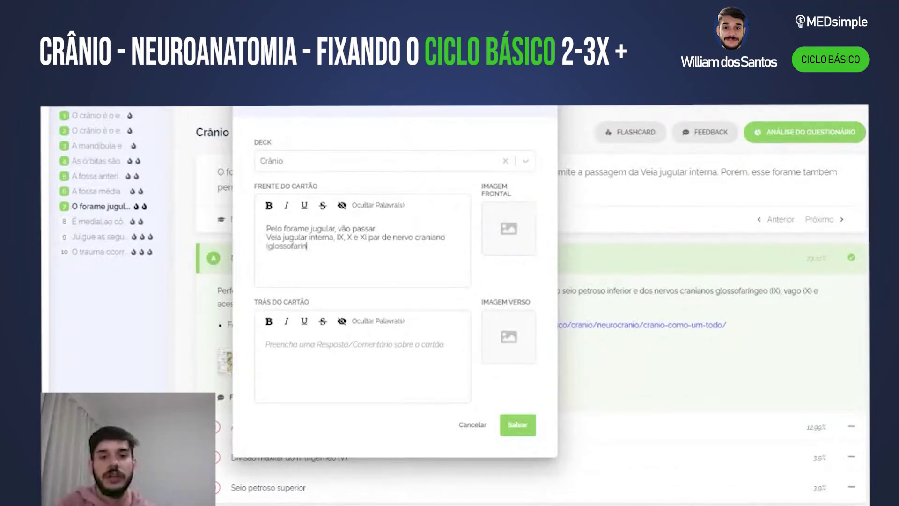
pyautogui.press('BackSpace')
pyautogui.press('BackSpace')
pyautogui.write('íngeo, vago e')
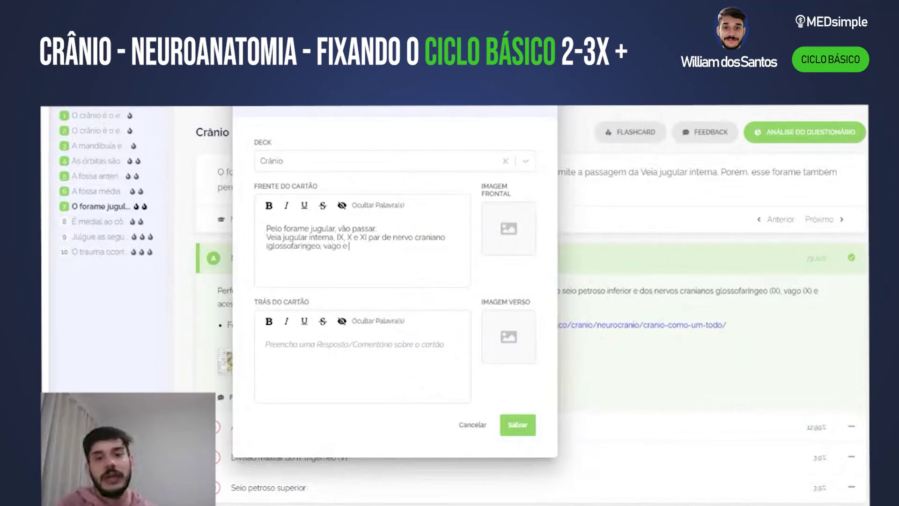
pyautogui.write(' acessório')
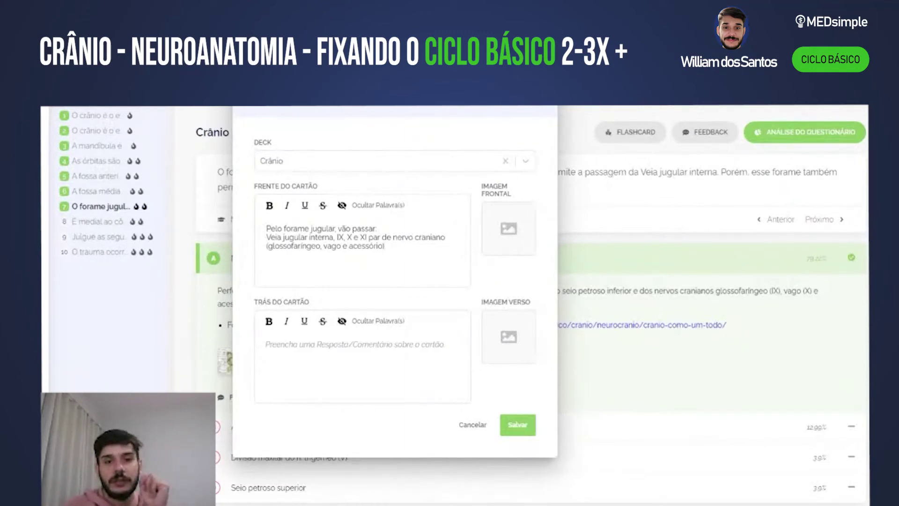
# - Mark the entire second line of the card's front as hidden words and save the flashcard
pyautogui.moveTo(384, 246); pyautogui.dragTo(263, 237)
pyautogui.click(390, 205)
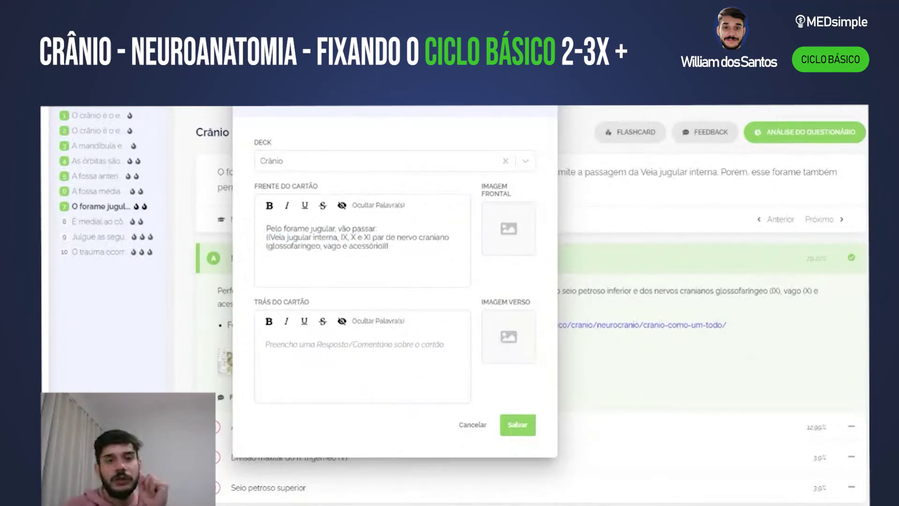
pyautogui.click(515, 428)
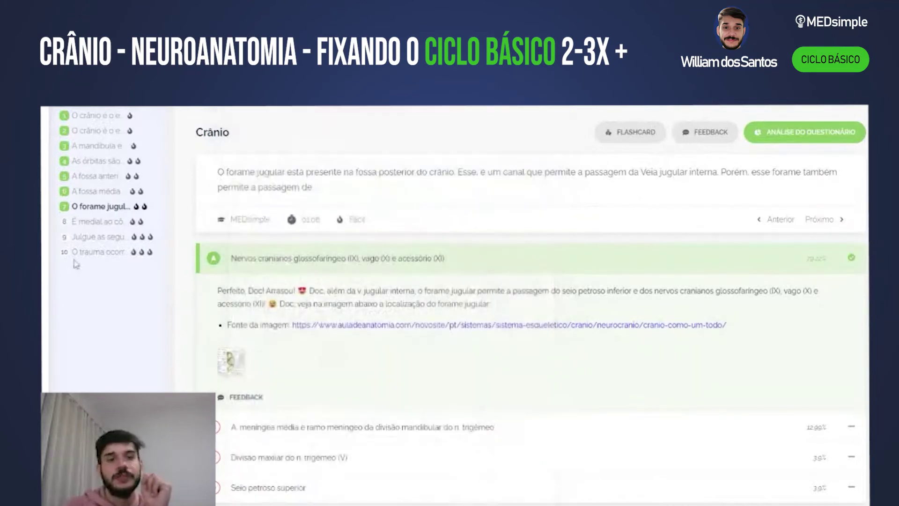
# - Open question 8 and examine which structures its statement says pass through the foramen, including the lower bulbo and upper medula espinhal
pyautogui.click(84, 223)
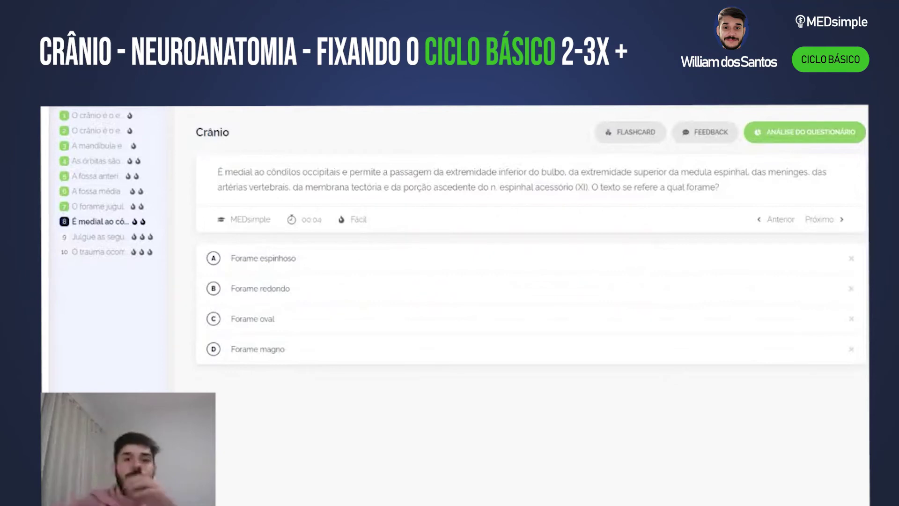
pyautogui.moveTo(439, 172)
pyautogui.mouseDown()
pyautogui.moveTo(574, 187)
pyautogui.moveTo(568, 172)
pyautogui.mouseUp()
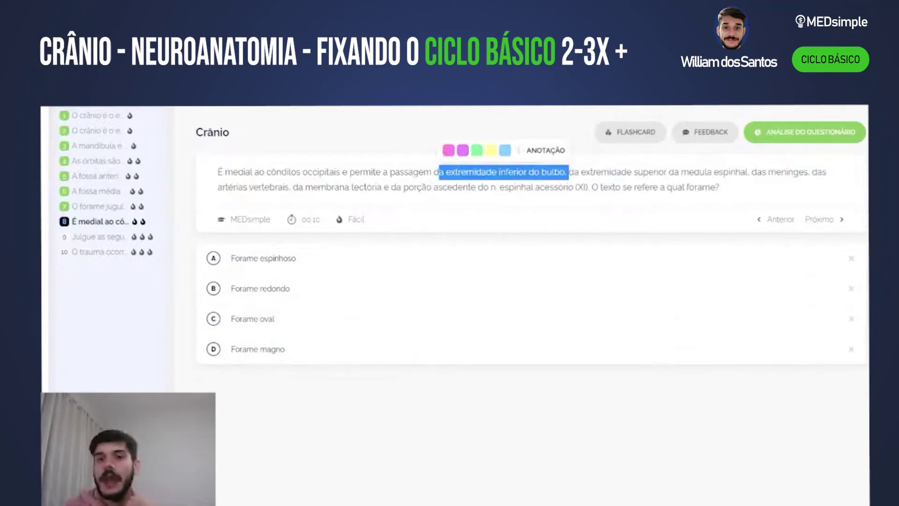
pyautogui.click(499, 210)
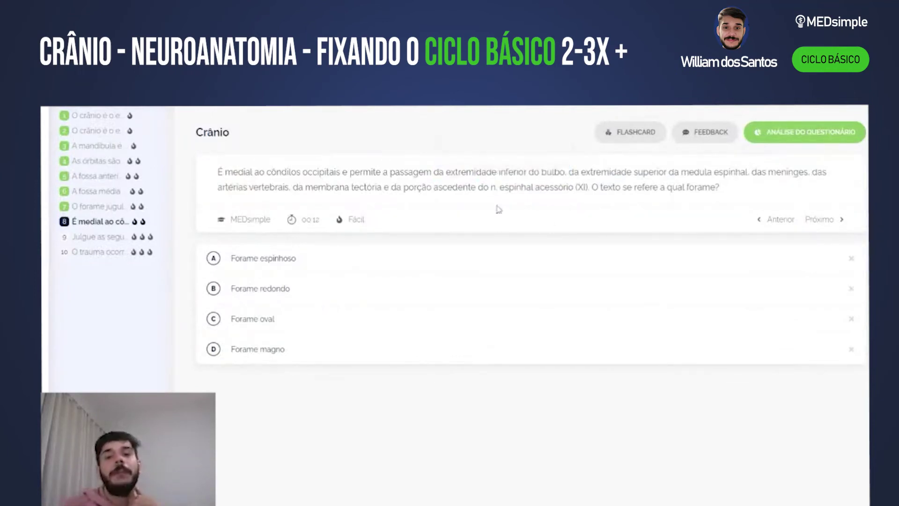
pyautogui.moveTo(444, 172); pyautogui.dragTo(565, 172)
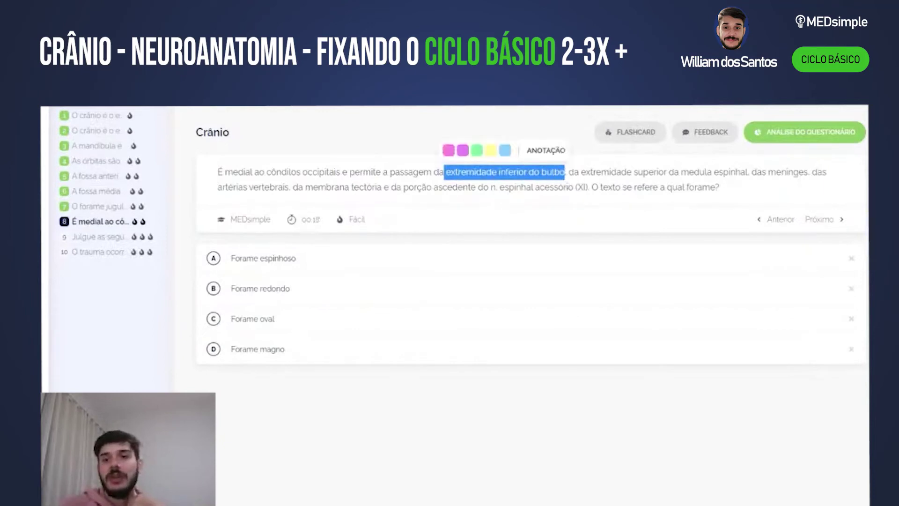
pyautogui.moveTo(752, 172); pyautogui.dragTo(621, 172)
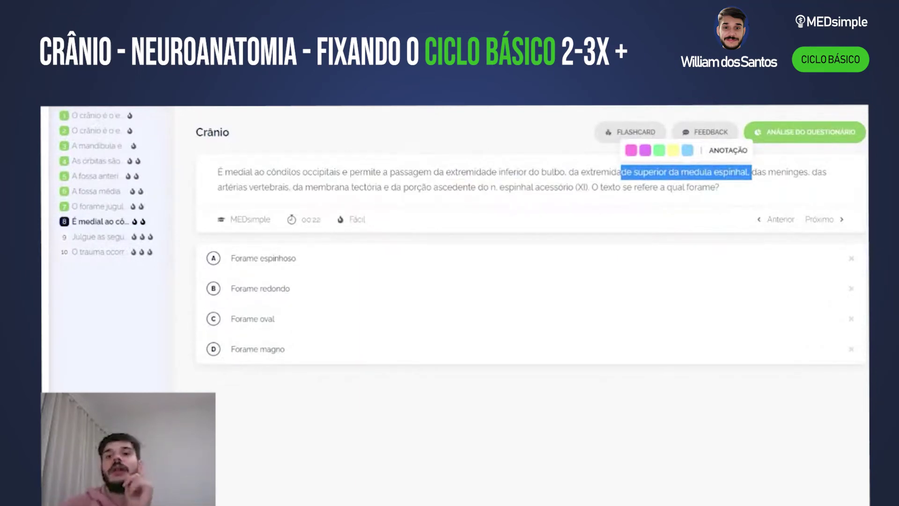
pyautogui.click(832, 194)
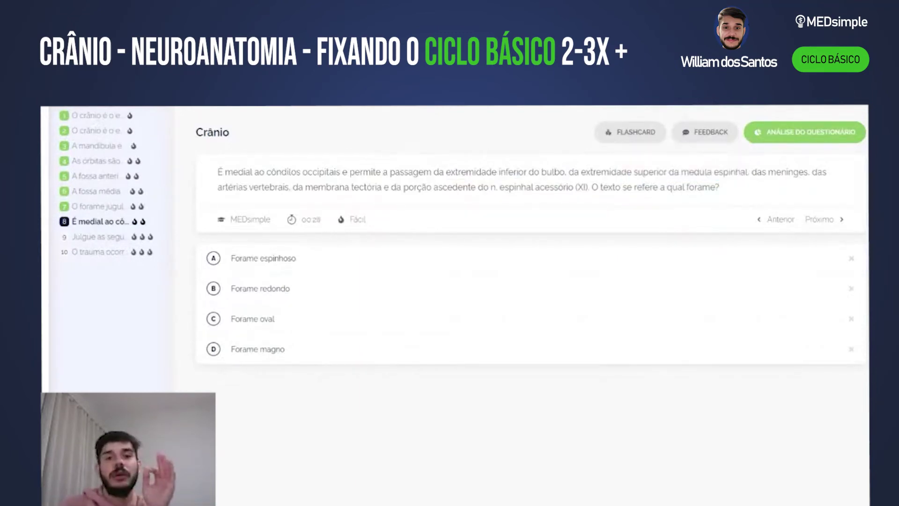
pyautogui.moveTo(413, 188); pyautogui.dragTo(594, 187)
pyautogui.click(705, 199)
pyautogui.moveTo(722, 189); pyautogui.dragTo(600, 188)
pyautogui.click(435, 420)
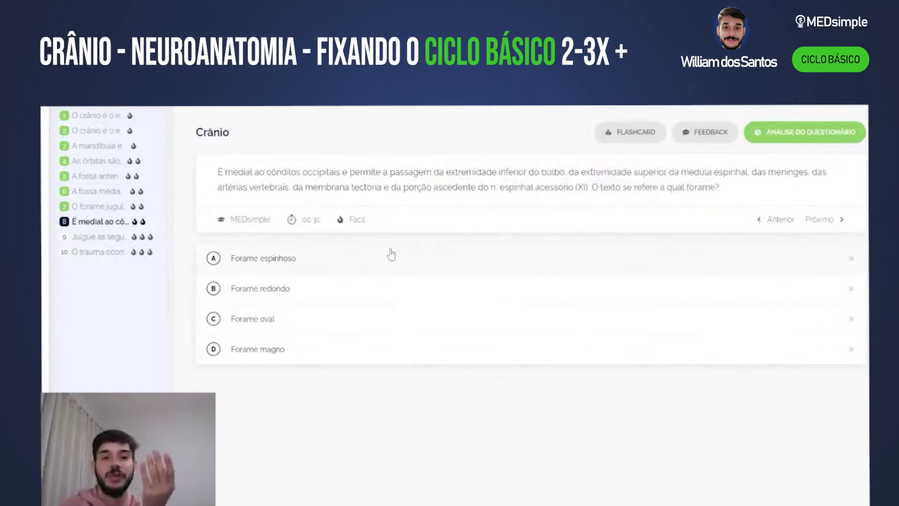
pyautogui.moveTo(446, 172); pyautogui.dragTo(554, 172)
pyautogui.moveTo(740, 172); pyautogui.dragTo(297, 476)
pyautogui.click(290, 464)
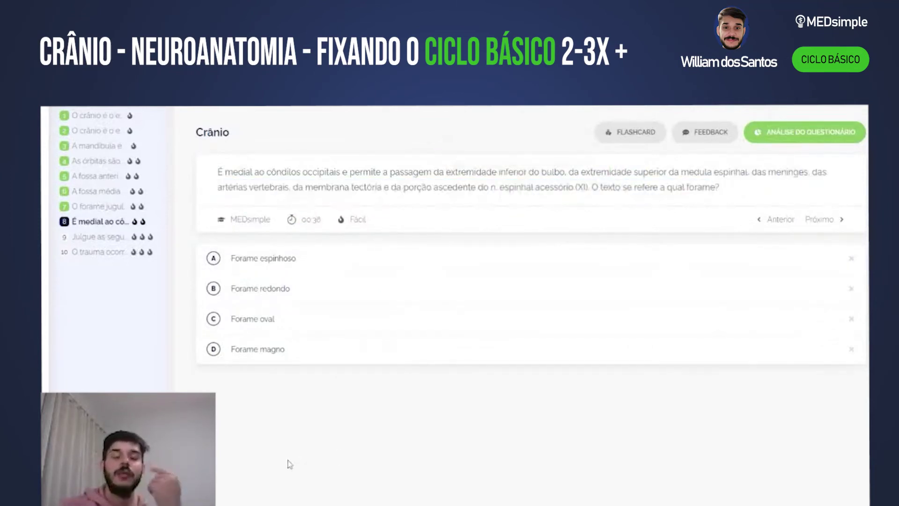
# - Answer question 8 with "Forame magno" and view the skull base illustration in the explanation
pyautogui.click(265, 362)
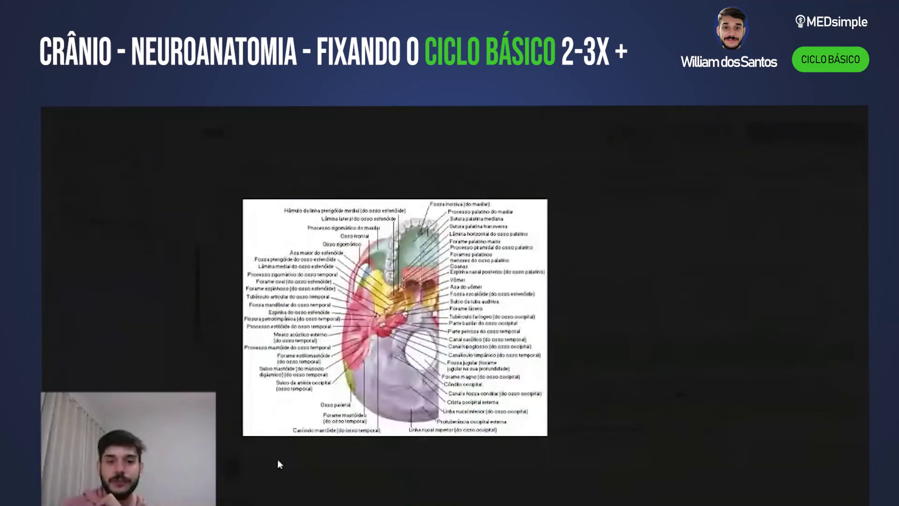
pyautogui.click(240, 477)
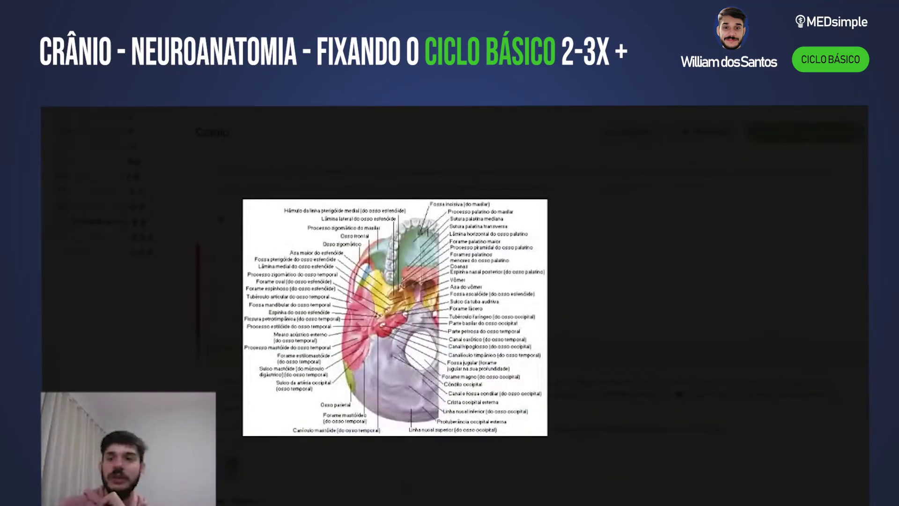
pyautogui.click(304, 218)
# - Start a flashcard from question 8 in the Crânio deck
pyautogui.click(614, 137)
pyautogui.click(342, 162)
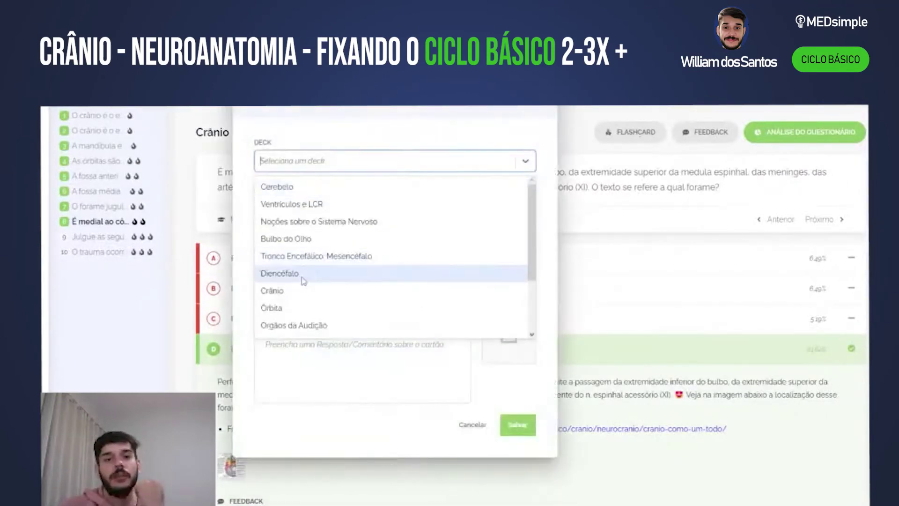
pyautogui.click(295, 293)
# - Write "O forame magno é o ponto de referência para a divisão do bulbo e da medula espinal" on the card's front
pyautogui.write('O forame magno ')
pyautogui.write('medu')
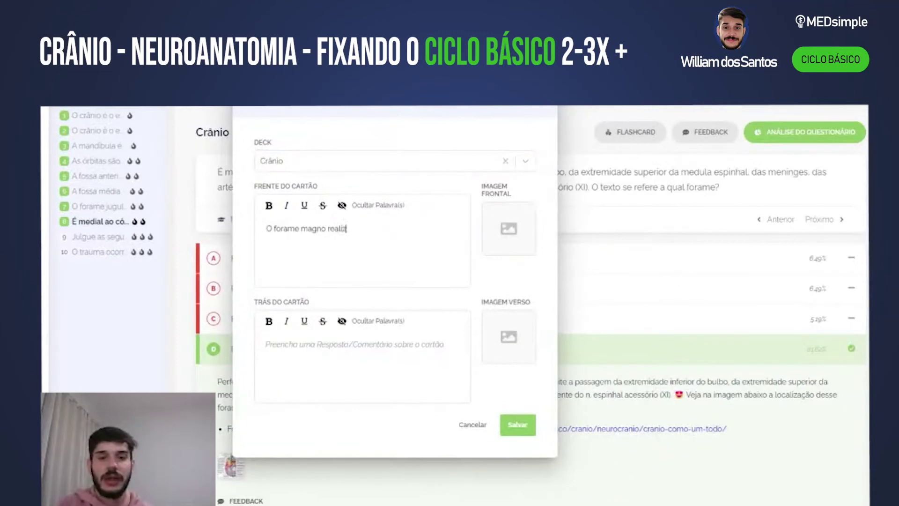
pyautogui.press('BackSpace')
pyautogui.press('BackSpace')
pyautogui.press('BackSpace')
pyautogui.press('BackSpace')
pyautogui.write('e magno é o ponto de referênc')
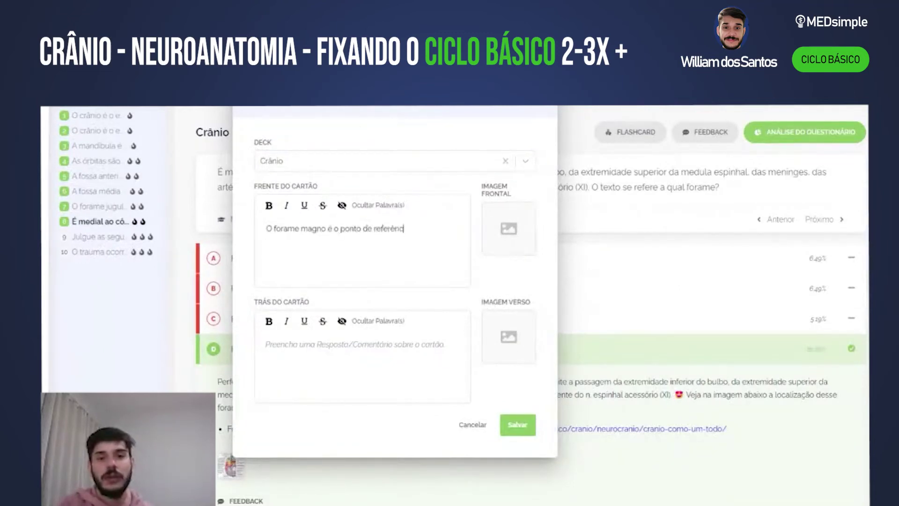
pyautogui.write('ia para a divisão do ')
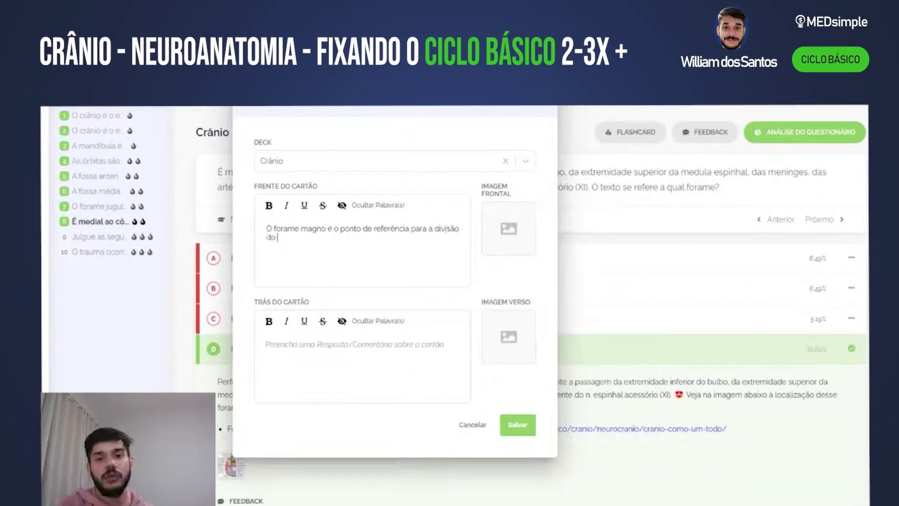
pyautogui.write('bulbo')
pyautogui.press('BackSpace')
pyautogui.write('a medual')
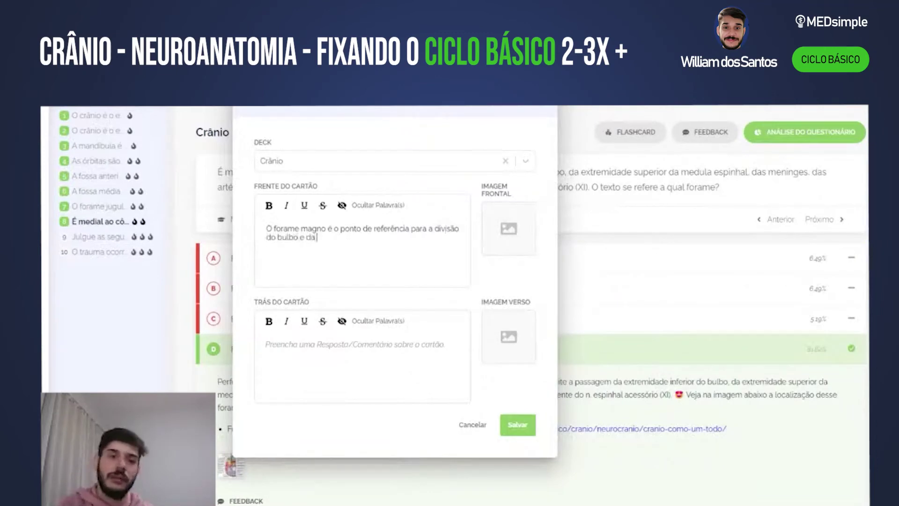
pyautogui.press('BackSpace')
pyautogui.press('BackSpace')
pyautogui.write('la espinal')
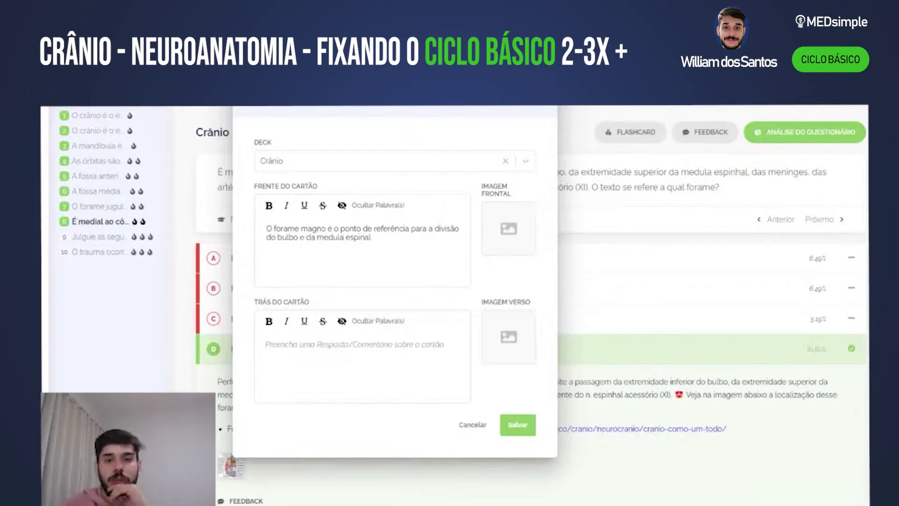
# - Mark "forame magno" as hidden words, add the copied skull base image to the card's back and save the flashcard
pyautogui.moveTo(273, 228); pyautogui.dragTo(317, 229)
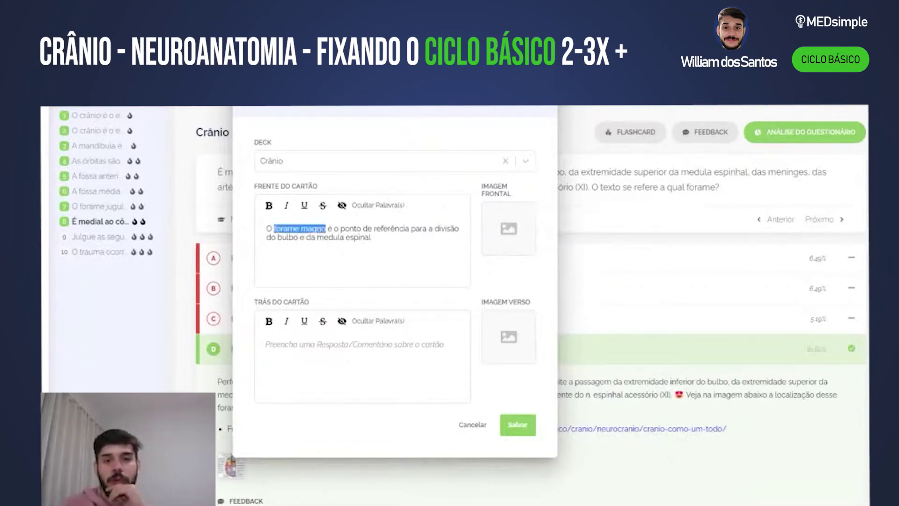
pyautogui.click(391, 206)
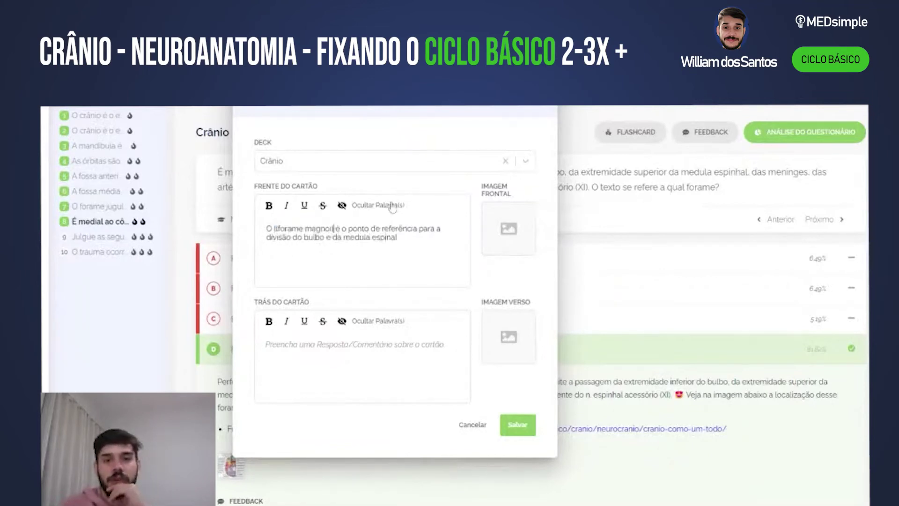
pyautogui.click(530, 357)
pyautogui.click(517, 425)
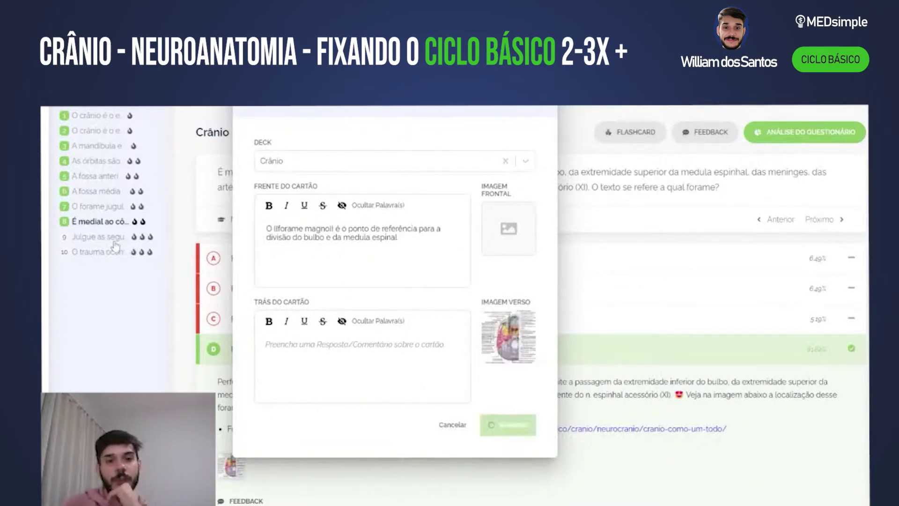
# - Open question 9, examine statement I about the forame oval and a. meníngea média, and strike out alternative C
pyautogui.click(110, 240)
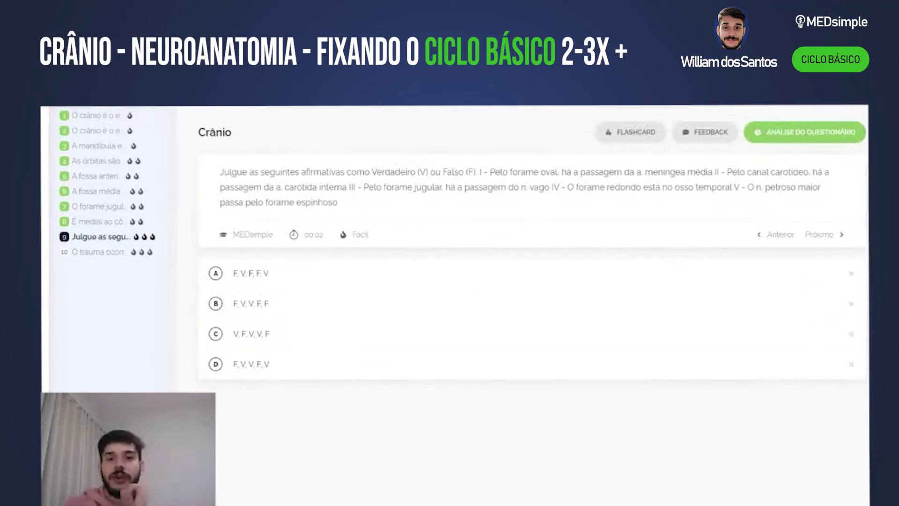
pyautogui.moveTo(489, 171); pyautogui.dragTo(712, 172)
pyautogui.click(515, 187)
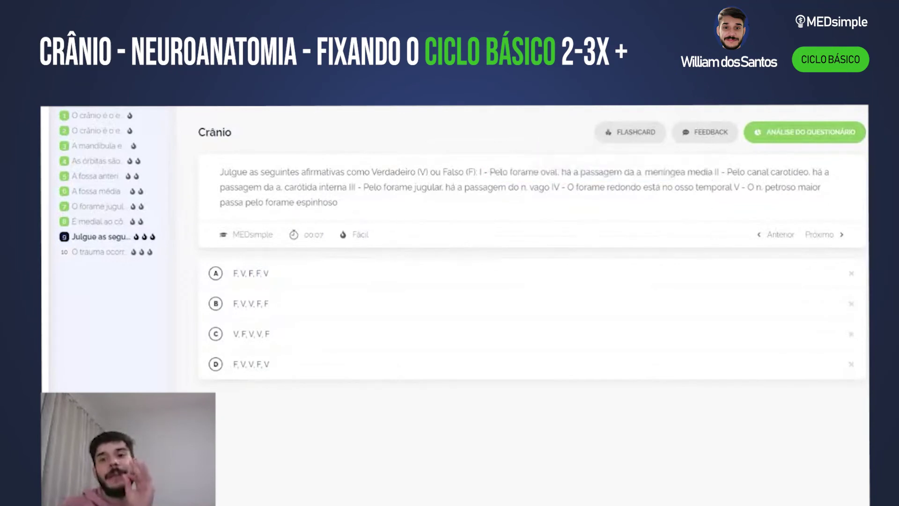
pyautogui.tripleClick(515, 186)
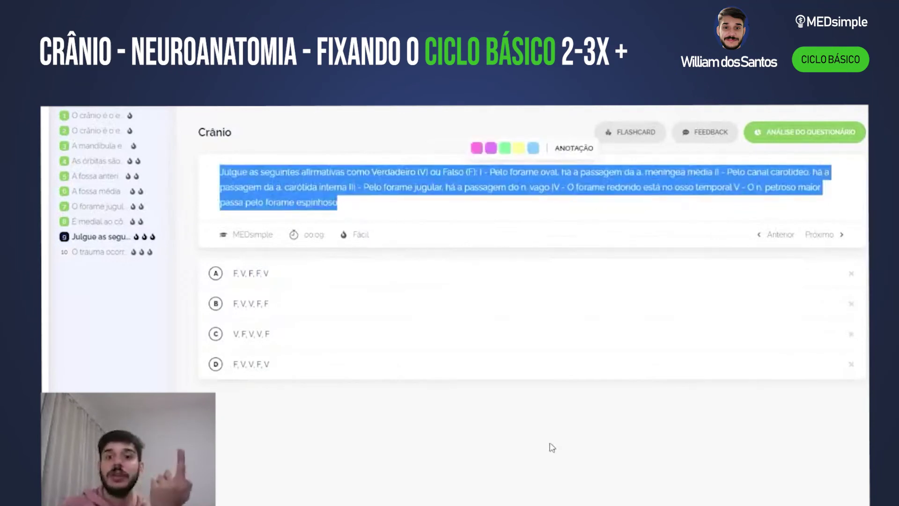
pyautogui.click(543, 196)
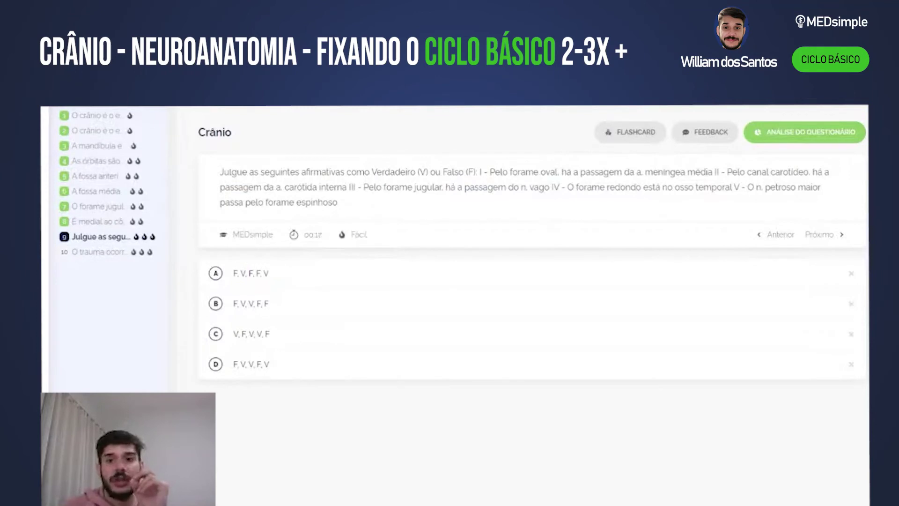
pyautogui.moveTo(708, 172); pyautogui.dragTo(538, 173)
pyautogui.click(401, 484)
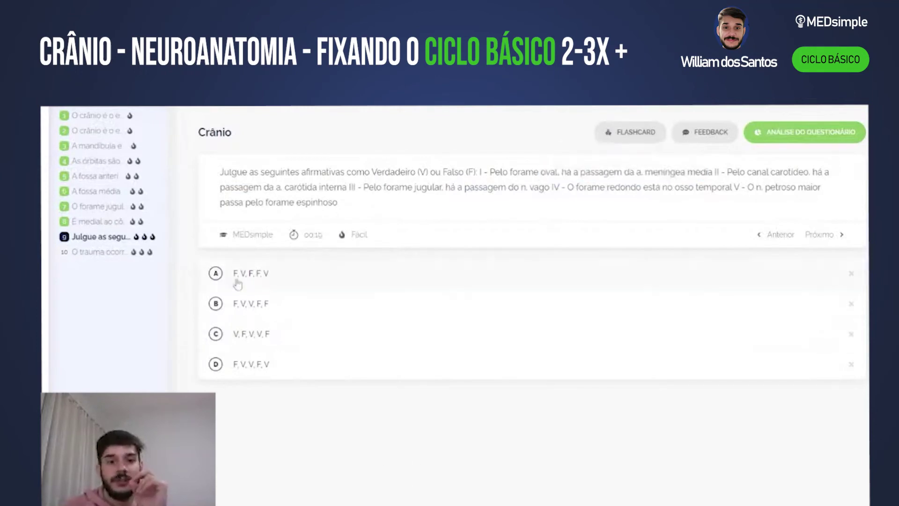
pyautogui.click(851, 334)
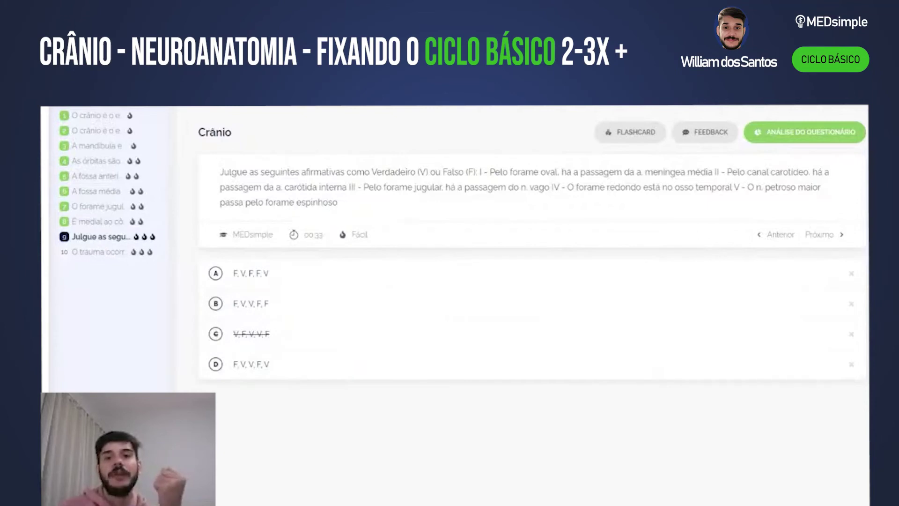
# - Examine statement III about the n. vago passing through the forame jugular and strike out alternative A
pyautogui.moveTo(549, 187); pyautogui.dragTo(349, 187)
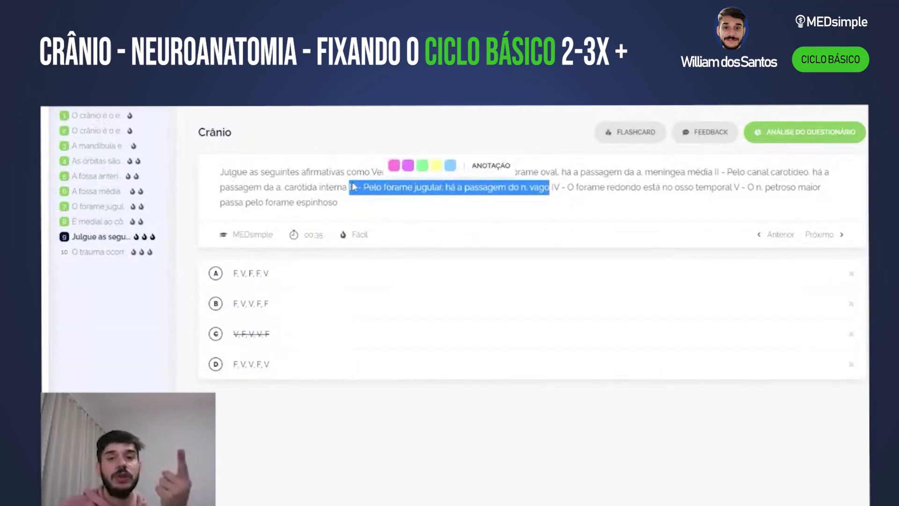
pyautogui.click(425, 202)
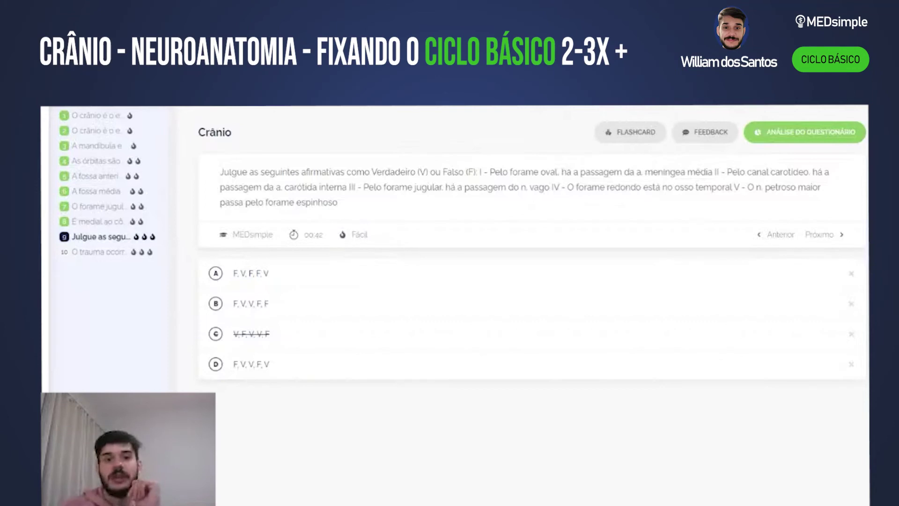
pyautogui.click(851, 274)
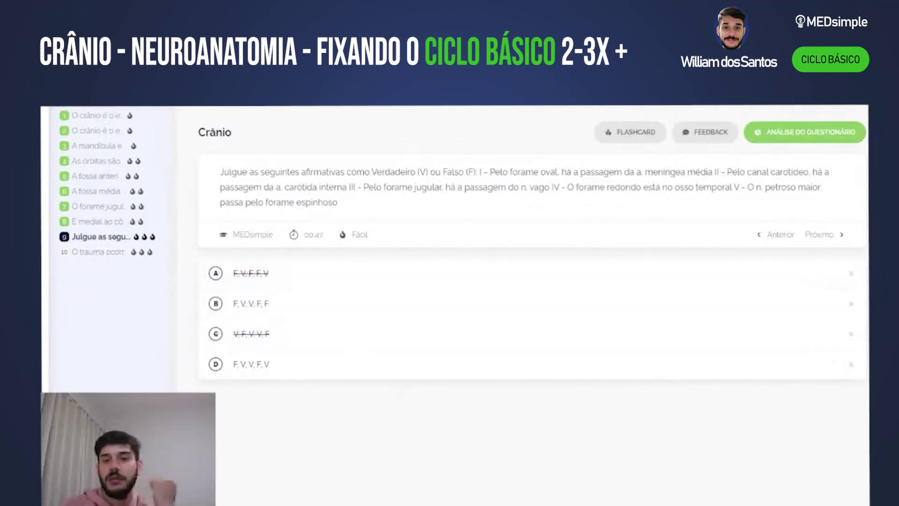
# - Examine question 9's statements IV and V, about the forame redondo's bone and the foramen crossed by the n. petroso maior
pyautogui.moveTo(548, 185); pyautogui.dragTo(732, 185)
pyautogui.tripleClick(707, 206)
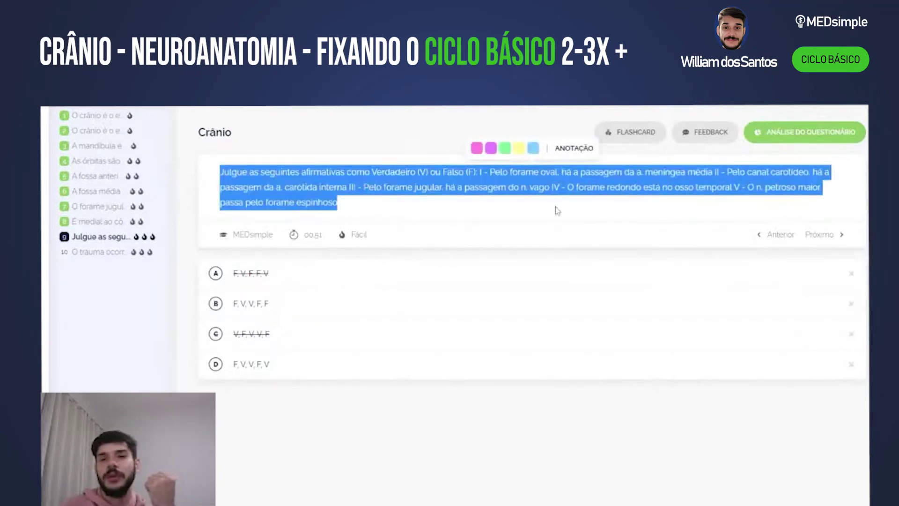
pyautogui.click(662, 454)
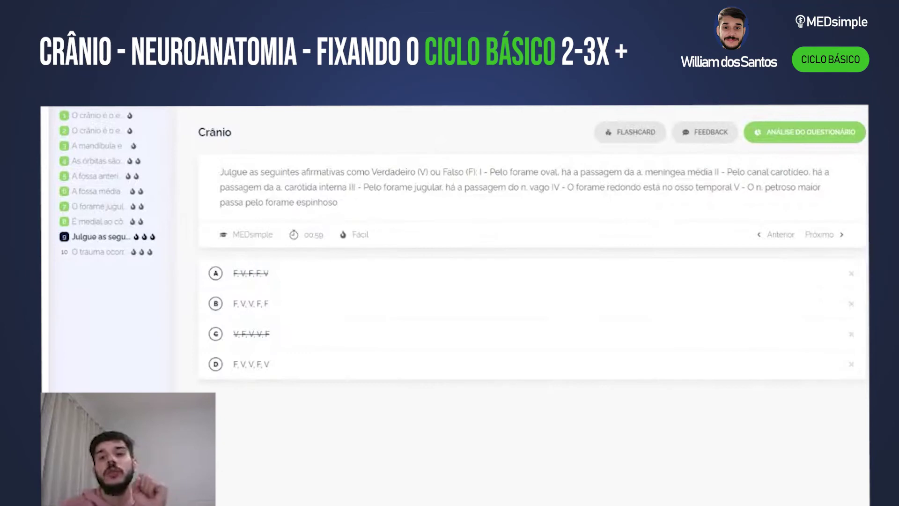
pyautogui.moveTo(567, 187); pyautogui.dragTo(732, 187)
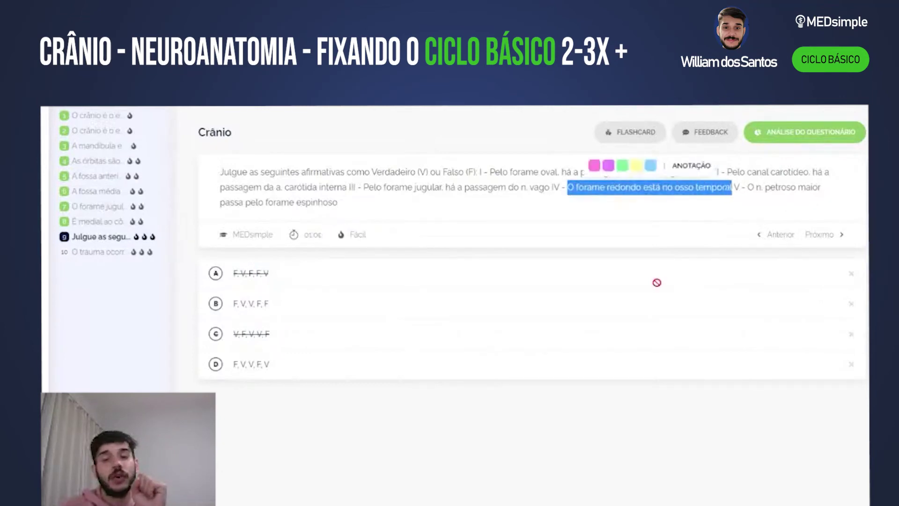
pyautogui.click(464, 434)
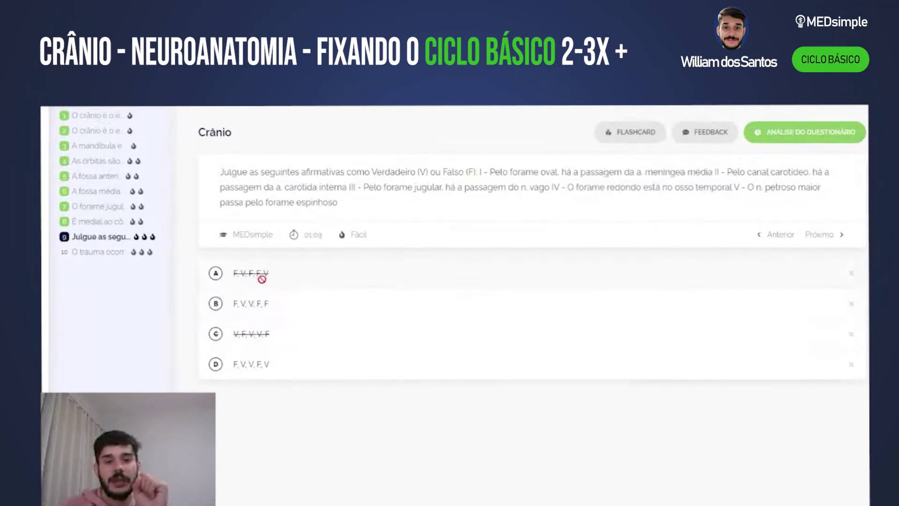
pyautogui.moveTo(732, 187)
pyautogui.mouseDown()
pyautogui.moveTo(817, 189)
pyautogui.moveTo(831, 199)
pyautogui.moveTo(332, 202)
pyautogui.moveTo(733, 188)
pyautogui.moveTo(738, 172)
pyautogui.moveTo(734, 187)
pyautogui.mouseUp()
pyautogui.tripleClick(374, 204)
pyautogui.click(346, 206)
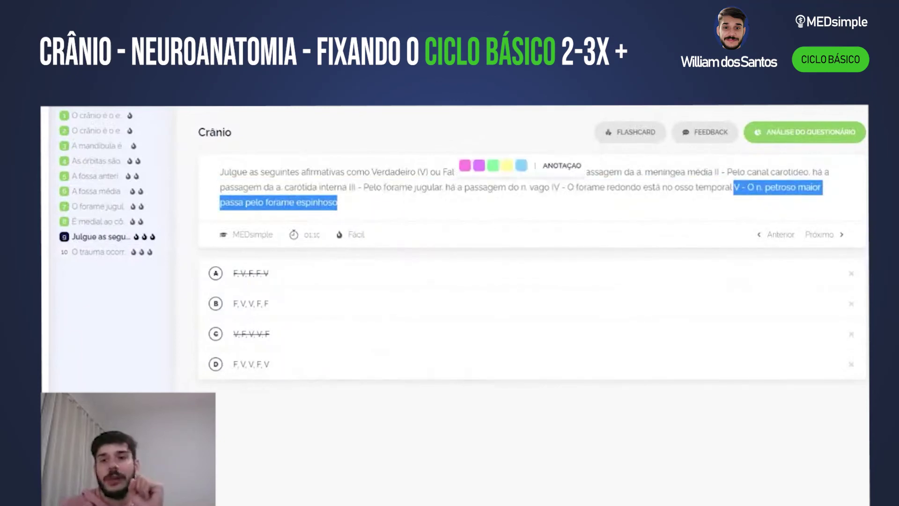
pyautogui.click(418, 470)
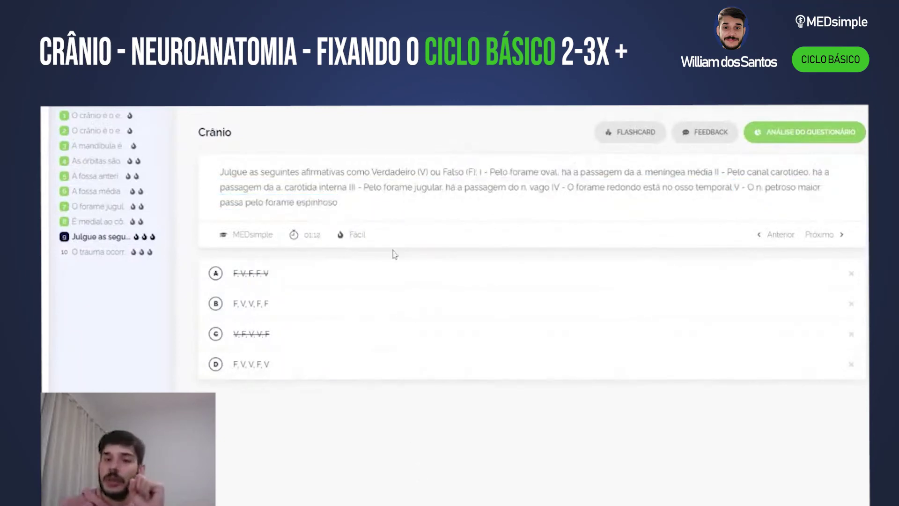
pyautogui.moveTo(346, 206); pyautogui.dragTo(263, 203)
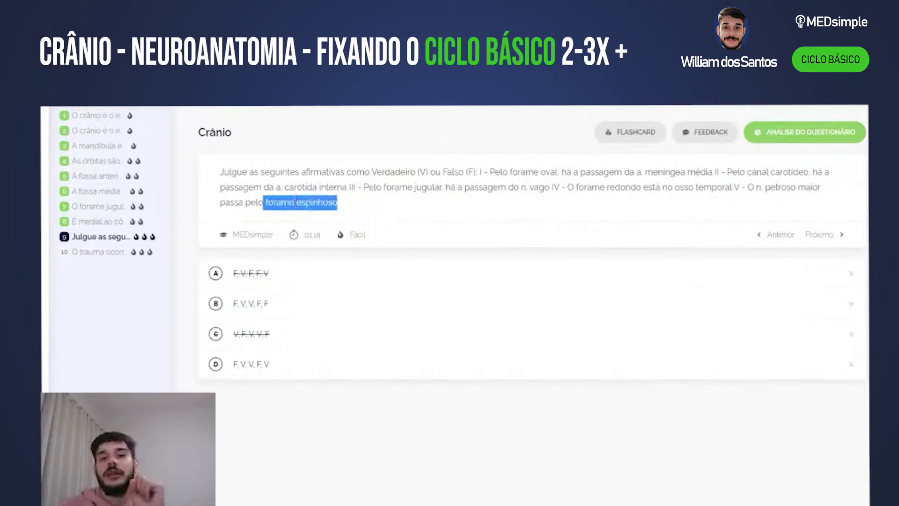
pyautogui.click(359, 416)
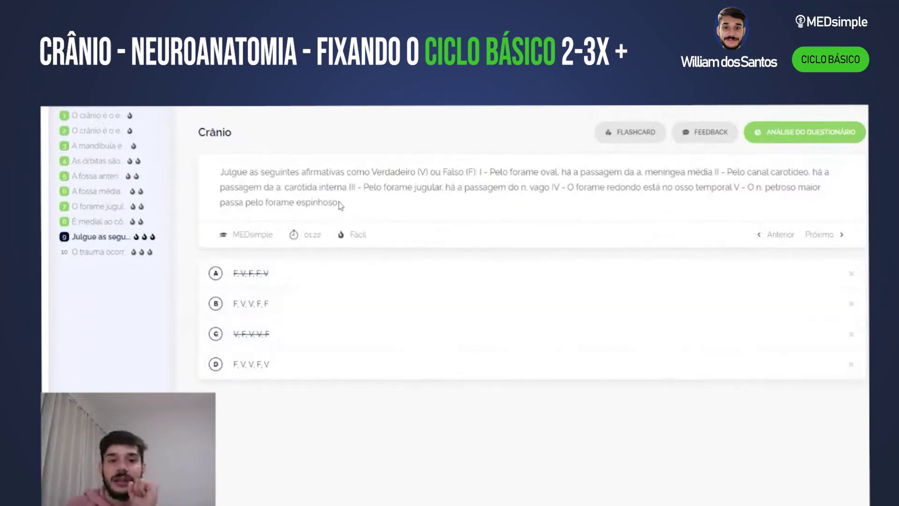
# - Answer question 9 with "F, V, V, F, F" and view the skull base illustration in the explanation
pyautogui.click(304, 298)
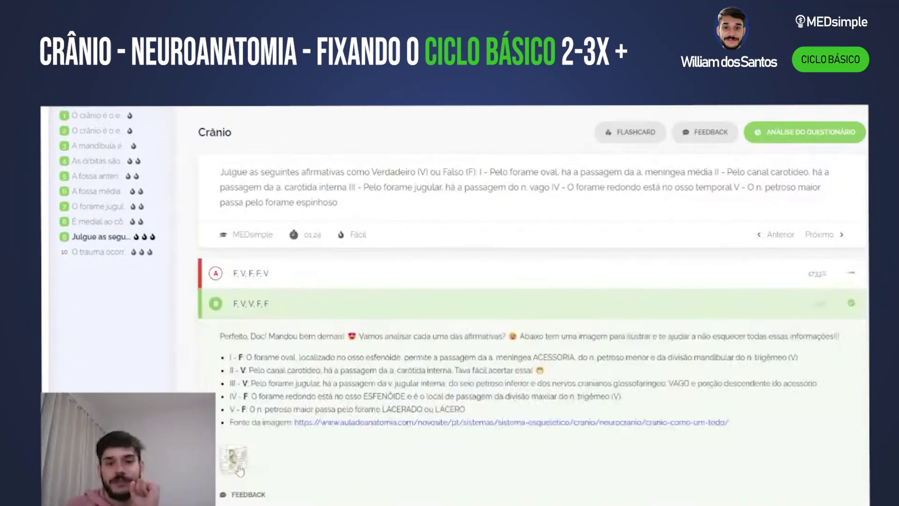
pyautogui.click(240, 471)
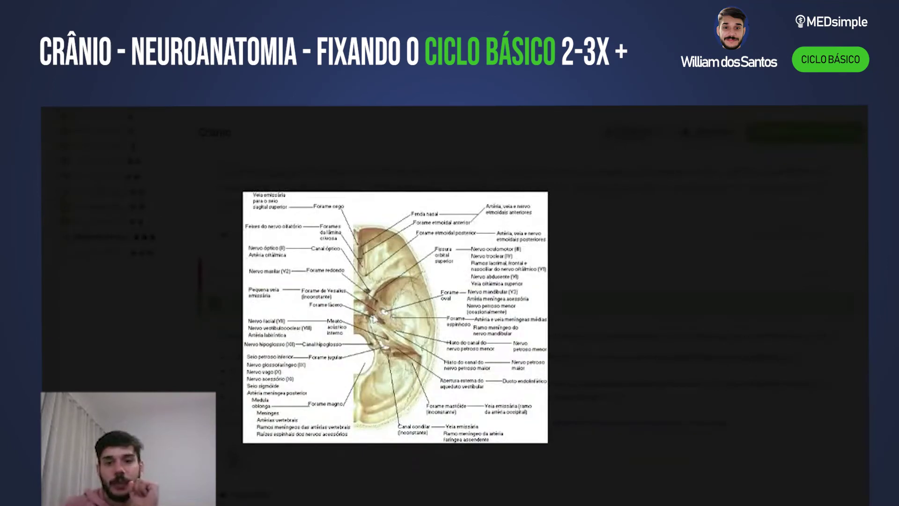
pyautogui.press('Escape')
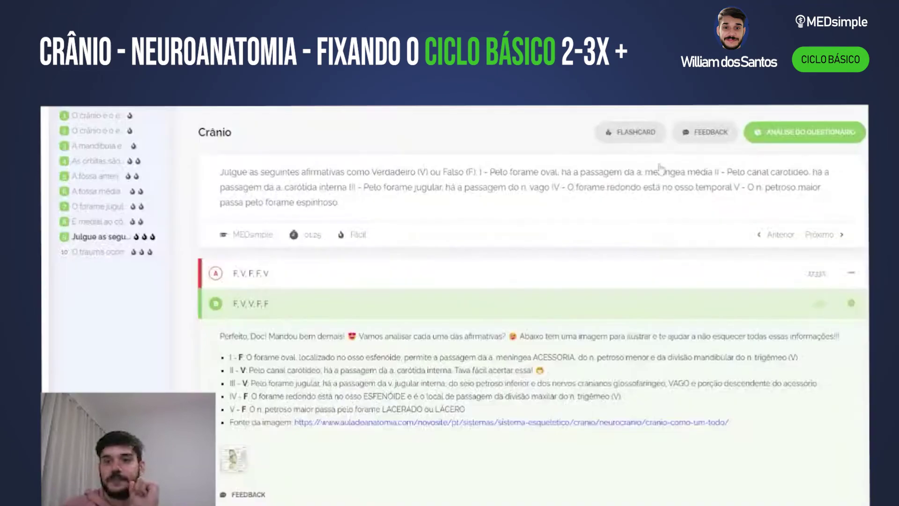
# - Start a Crânio flashcard with front "A artéria meníngea média atravessa o forame espinhoso, enquanto que a artéria meníngea acessória atravessa o forame oval"
pyautogui.click(632, 132)
pyautogui.click(336, 162)
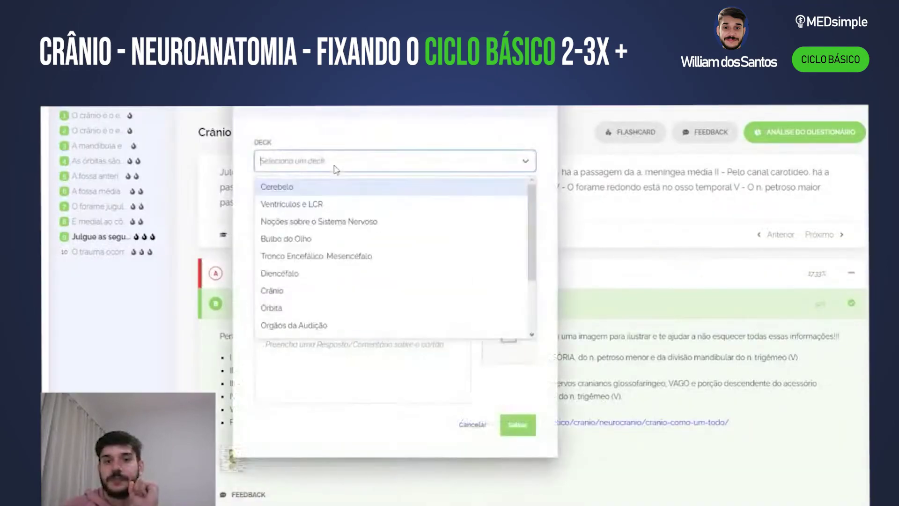
pyautogui.click(293, 289)
pyautogui.click(281, 262)
pyautogui.write('A artéria')
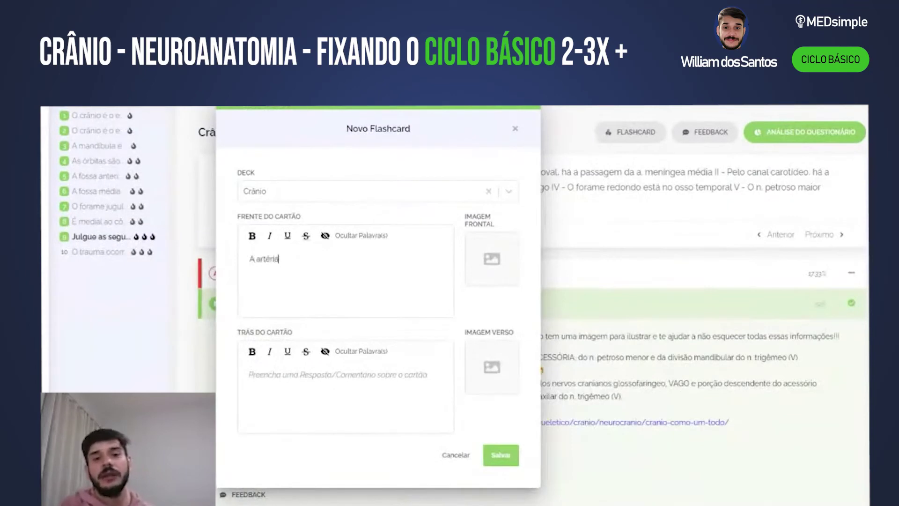
pyautogui.write(' meningea média ')
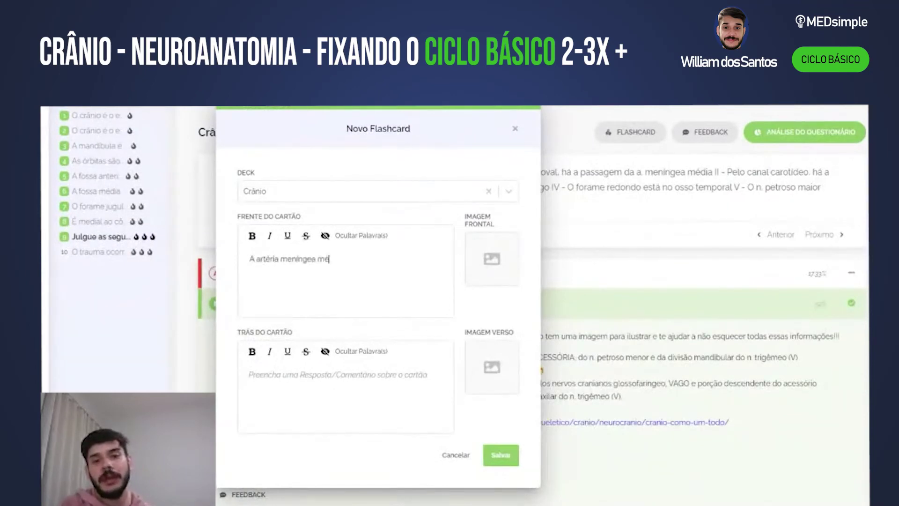
pyautogui.write('atravessa o forame espinhoso, enquantr')
pyautogui.press('BackSpace')
pyautogui.write('o que a artéria meningea acessória atravessa o forame oval')
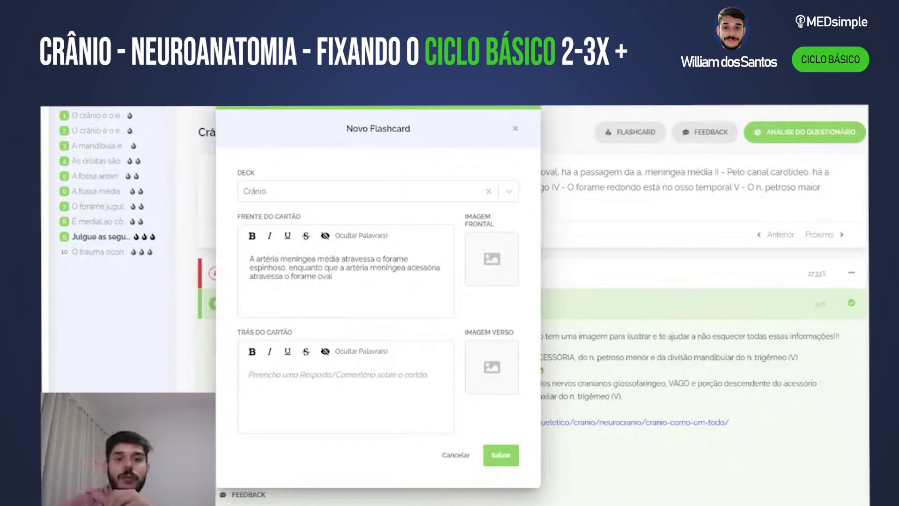
# - Mark "espinhoso" and "oval" as hidden words, paste the skull base image on the card's back and save the flashcard
pyautogui.doubleClick(267, 268)
pyautogui.click(352, 236)
pyautogui.doubleClick(362, 277)
pyautogui.click(374, 237)
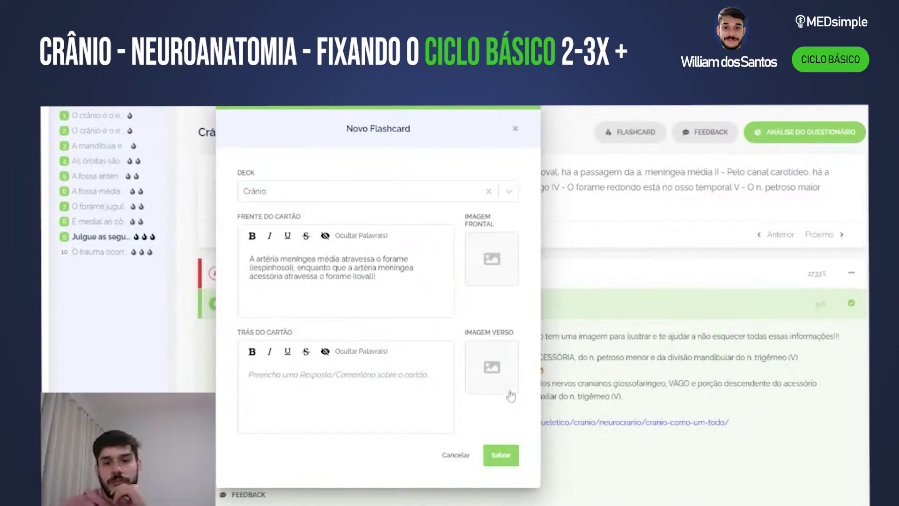
pyautogui.hotkey('ctrl', 'v')
pyautogui.click(500, 454)
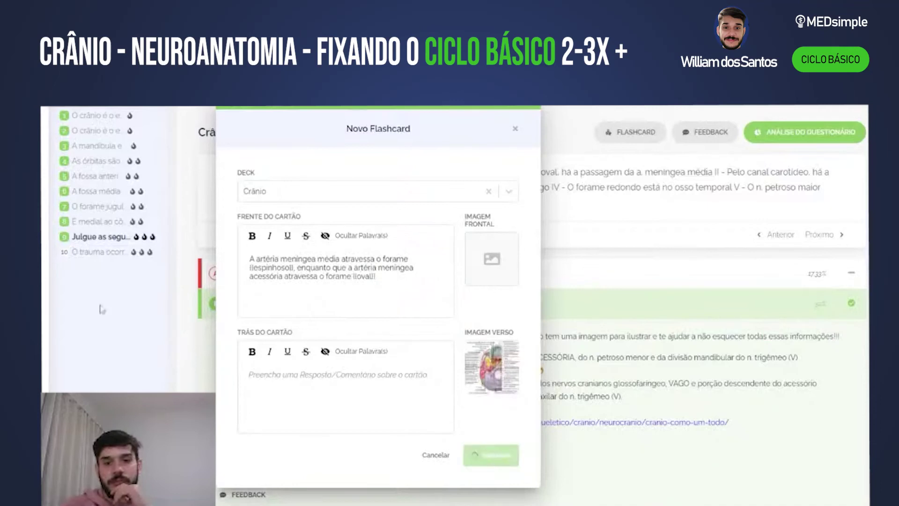
# - Open question 10 and examine its statement about a gunshot lesion limited to the posterior skull and fossa craniana posterior
pyautogui.click(88, 253)
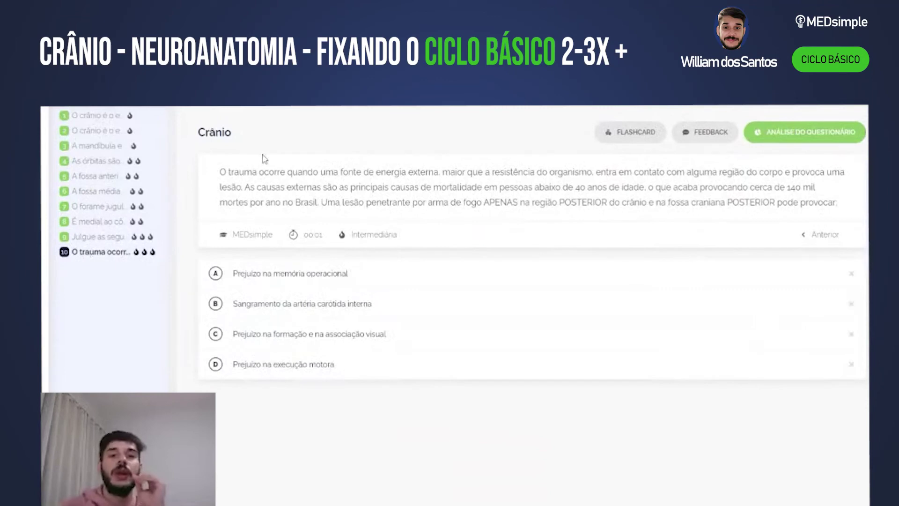
pyautogui.moveTo(257, 172); pyautogui.dragTo(332, 188)
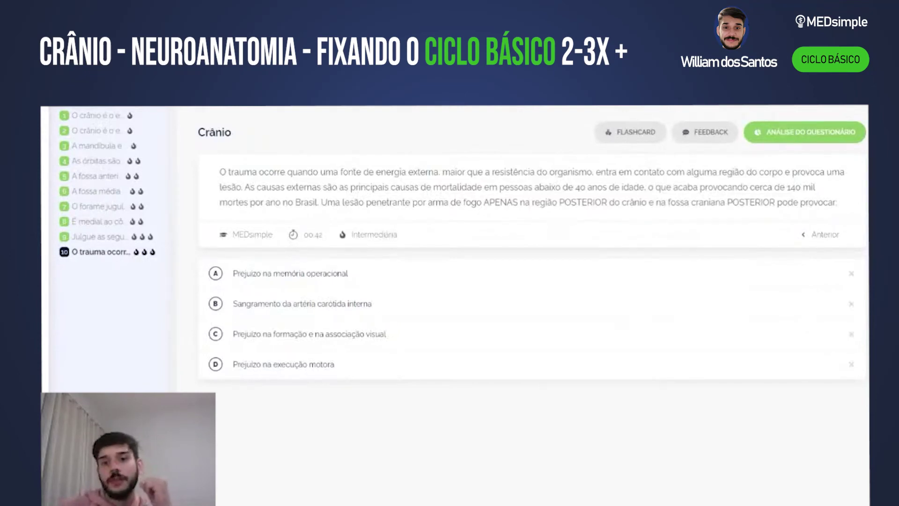
pyautogui.moveTo(483, 202); pyautogui.dragTo(845, 206)
pyautogui.click(586, 504)
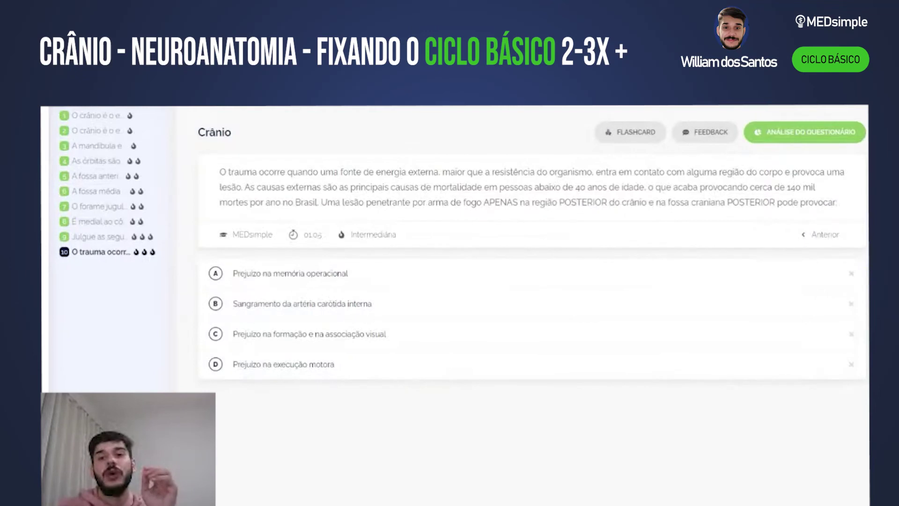
pyautogui.moveTo(559, 202); pyautogui.dragTo(838, 203)
pyautogui.click(555, 412)
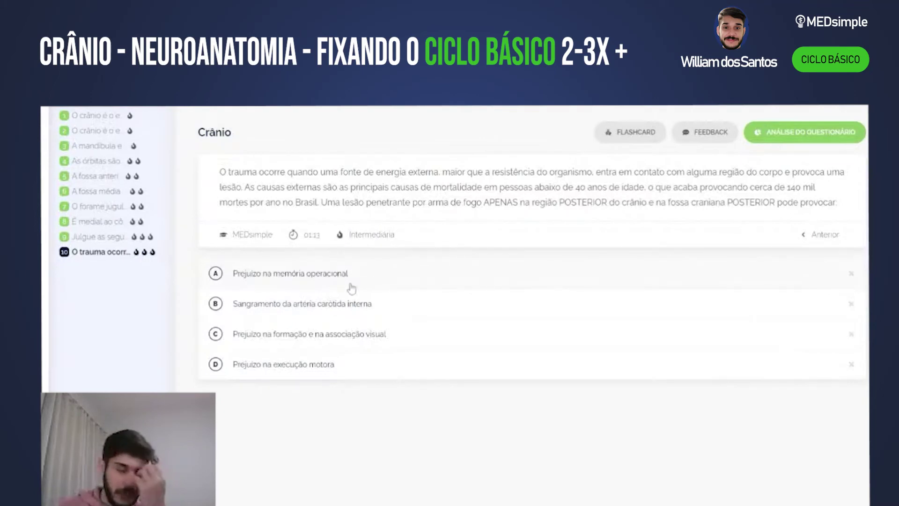
# - Rule out options A, B and D of question 10 and answer it with "Prejuízo na formação e na associação visual"
pyautogui.click(853, 276)
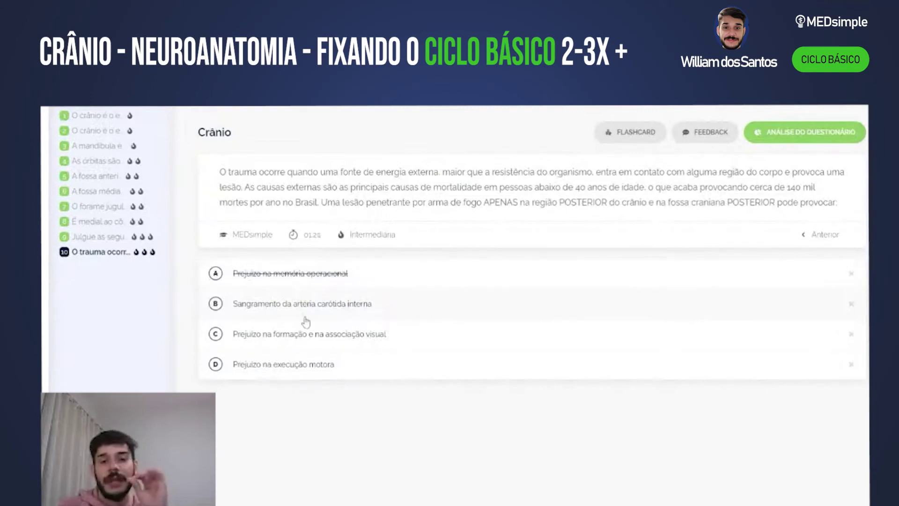
pyautogui.click(851, 304)
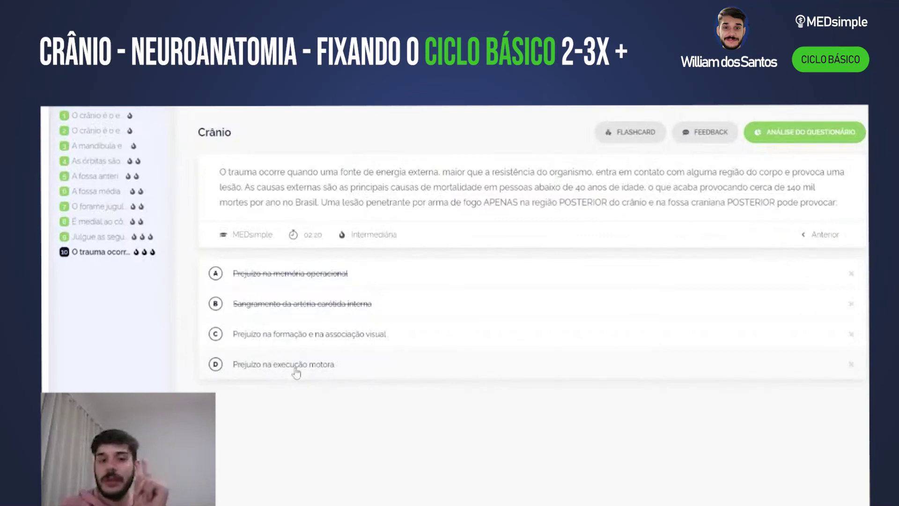
pyautogui.click(851, 366)
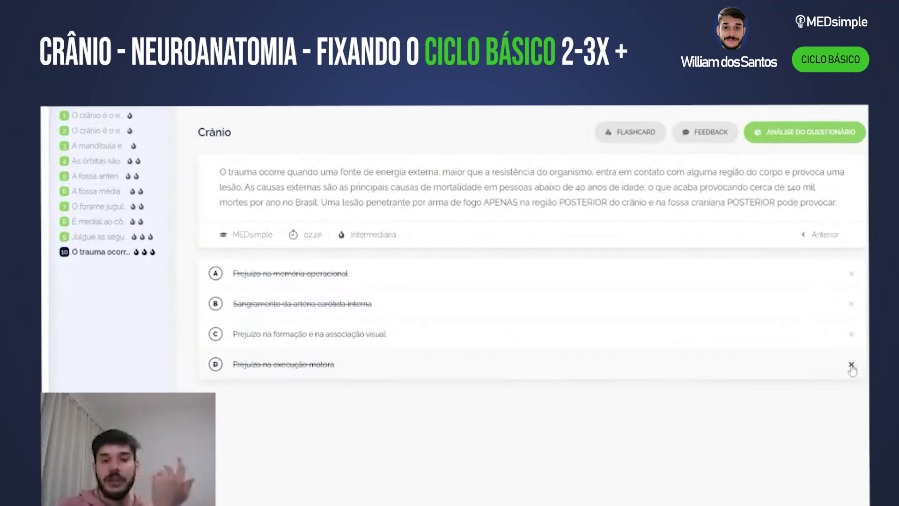
pyautogui.click(245, 344)
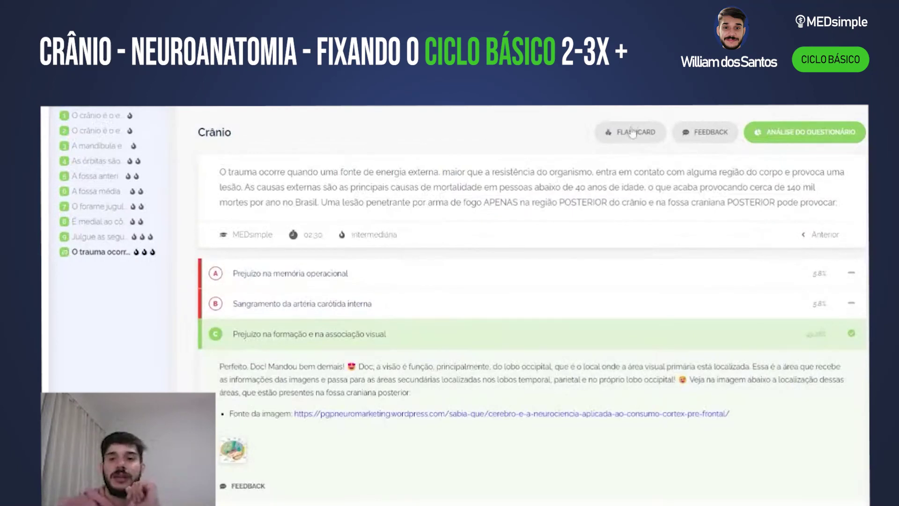
# - Start a Crânio flashcard with front "O prejuízo na formação e na associação visual está relacionada a lesão em qual porção do crânio?"
pyautogui.click(632, 134)
pyautogui.click(388, 160)
pyautogui.click(300, 296)
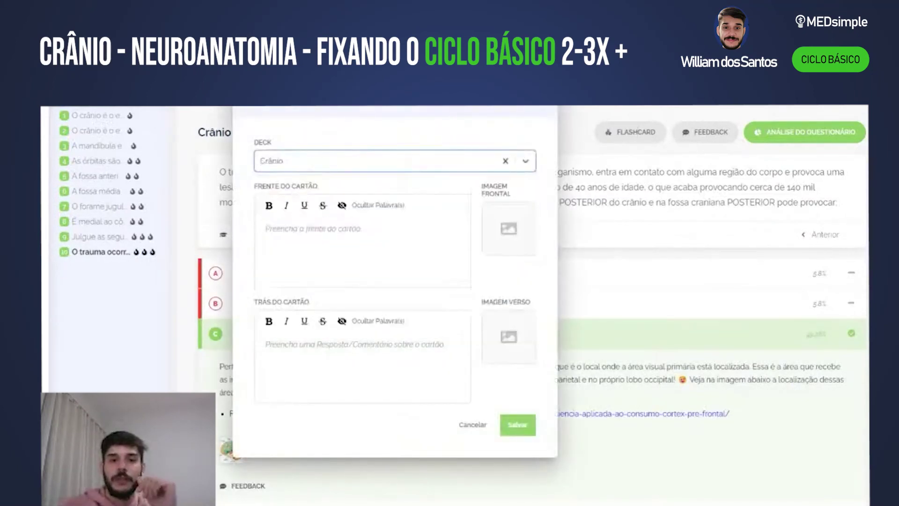
pyautogui.write('O preju')
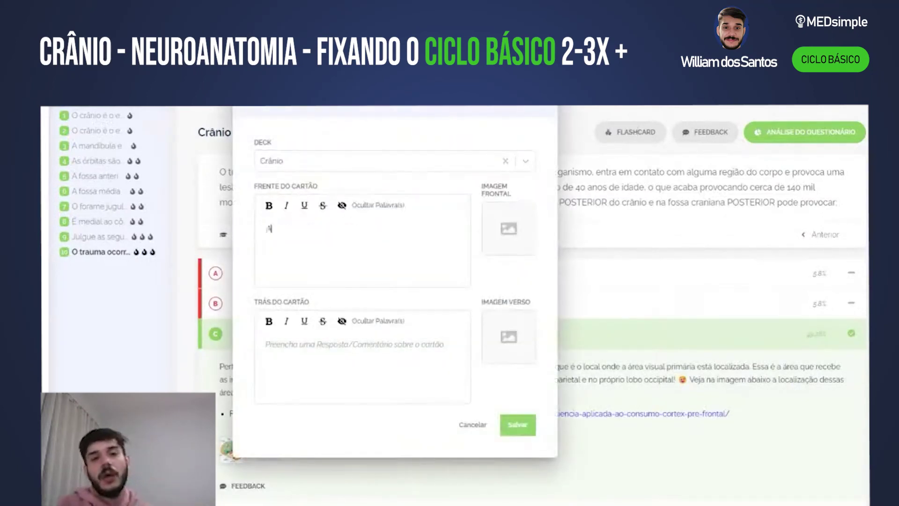
pyautogui.write('izo na visão')
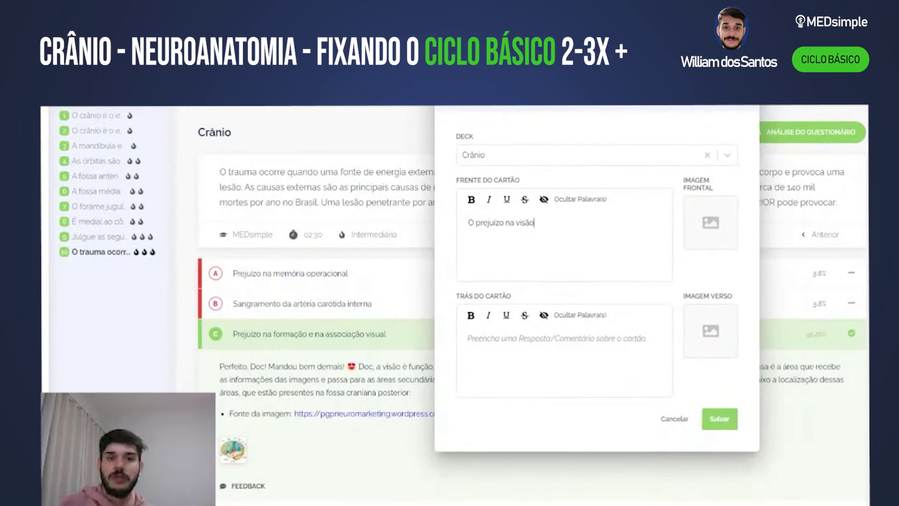
pyautogui.press('BackSpace')
pyautogui.press('BackSpace')
pyautogui.press('BackSpace')
pyautogui.press('BackSpace')
pyautogui.press('BackSpace')
pyautogui.write('formação')
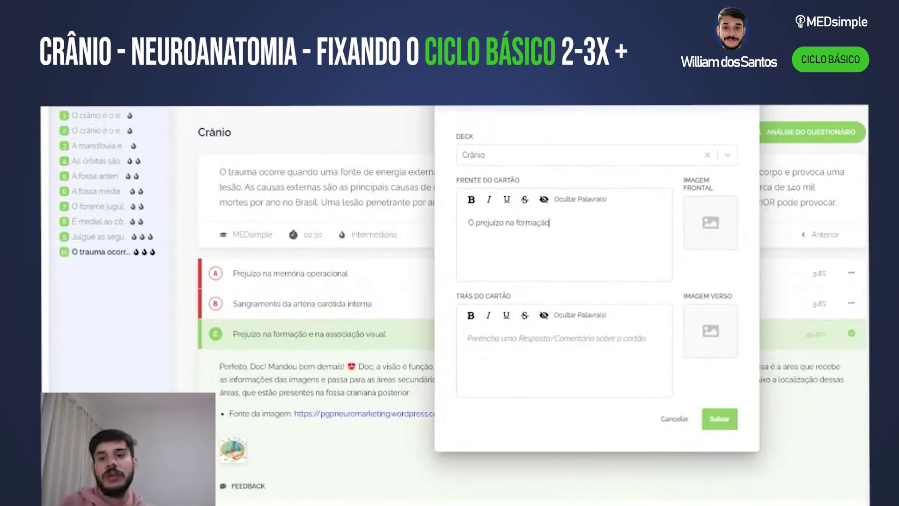
pyautogui.write(' e na assoc')
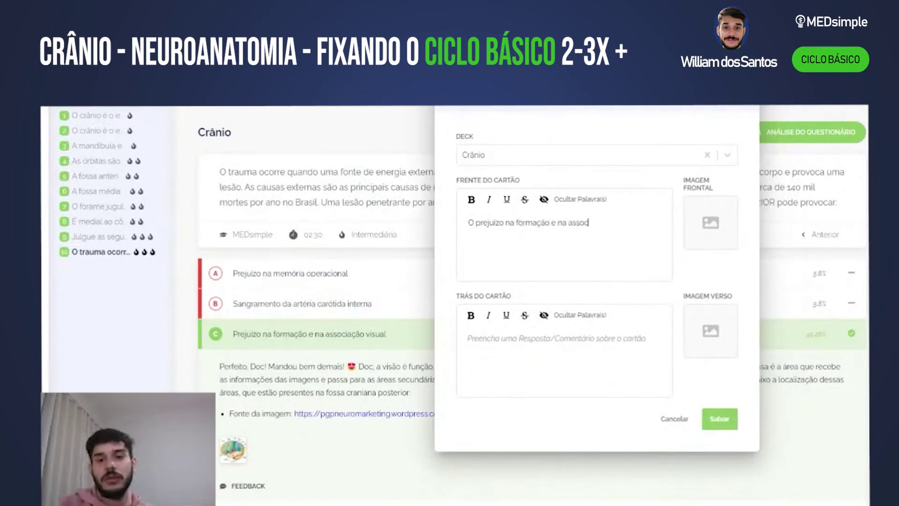
pyautogui.write('iação visual está relac')
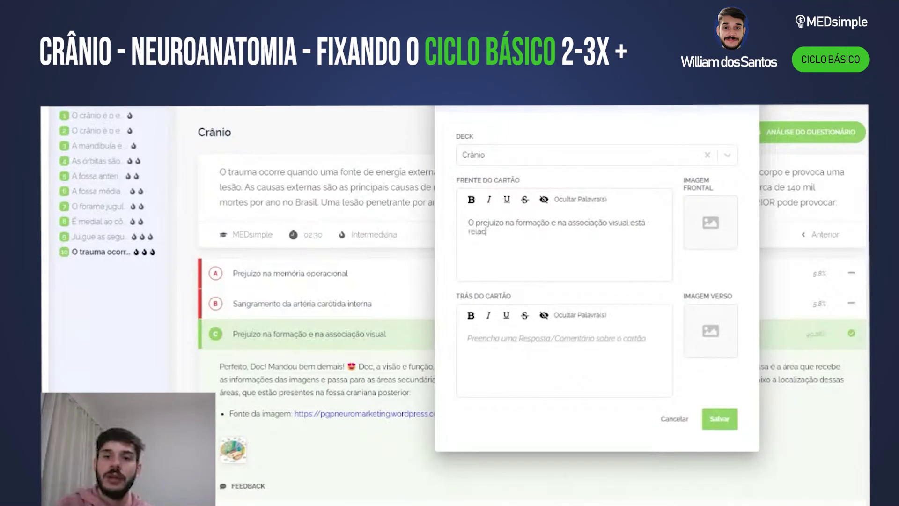
pyautogui.write('ionada a qual')
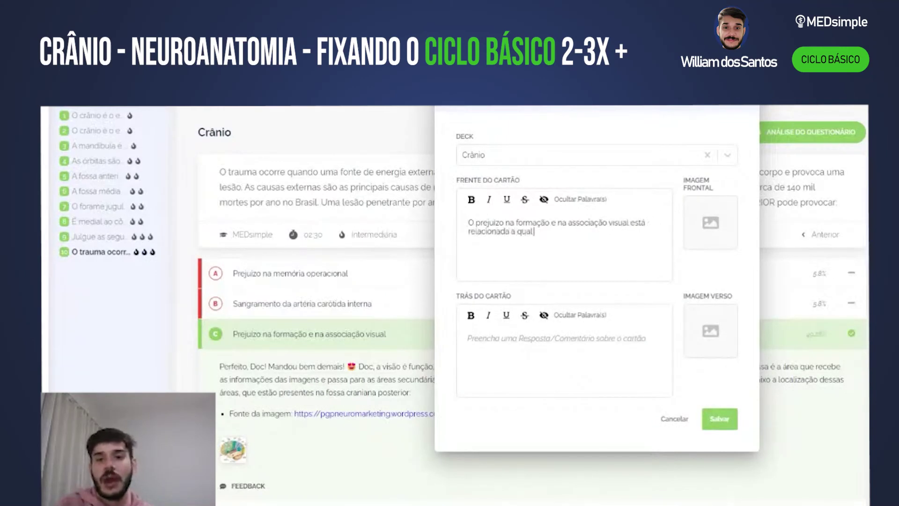
pyautogui.press('BackSpace')
pyautogui.press('BackSpace')
pyautogui.press('BackSpace')
pyautogui.press('BackSpace')
pyautogui.write('le')
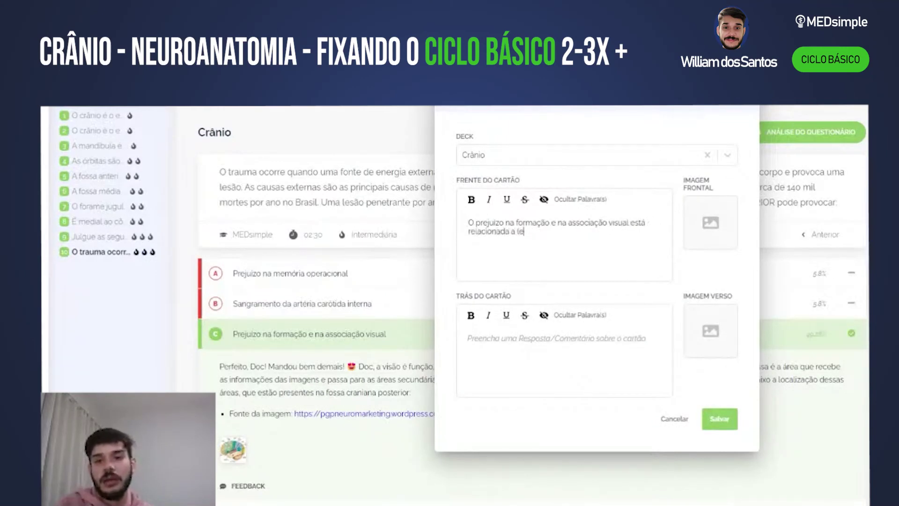
pyautogui.write('são em qual')
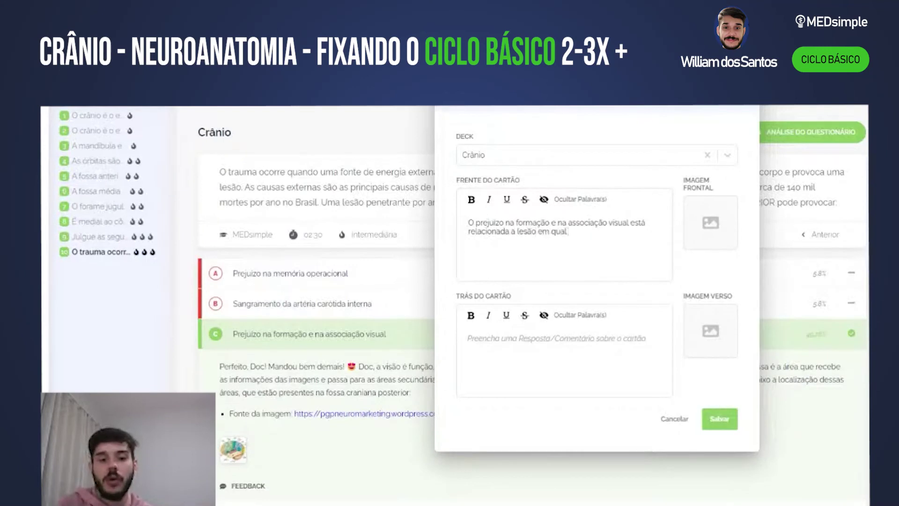
pyautogui.write(' porção do crân')
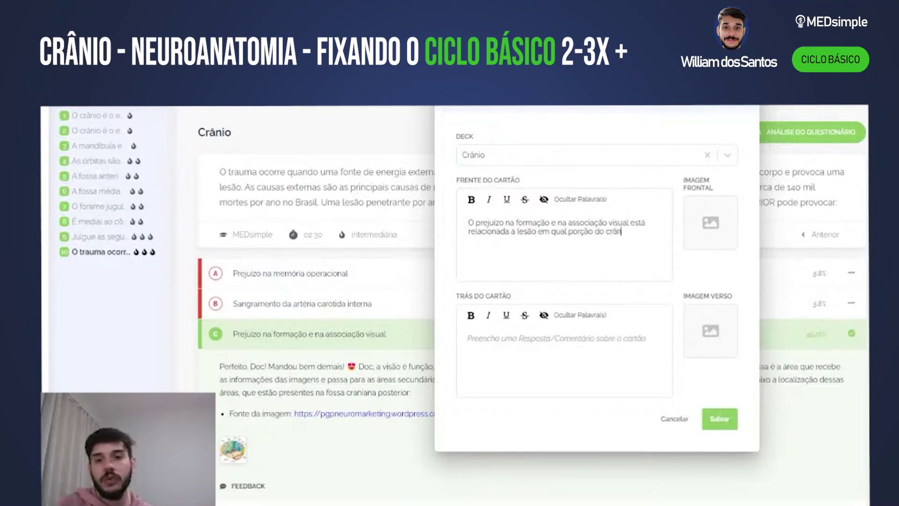
pyautogui.write('io?')
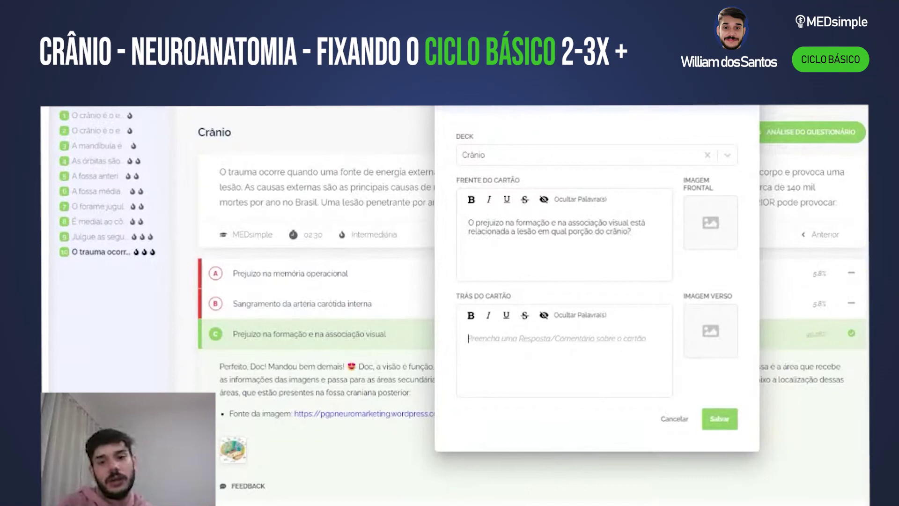
# - Fill the card's back with "Na fossa craniana posterior" and save the flashcard
pyautogui.write('Na fossa craniana posterior')
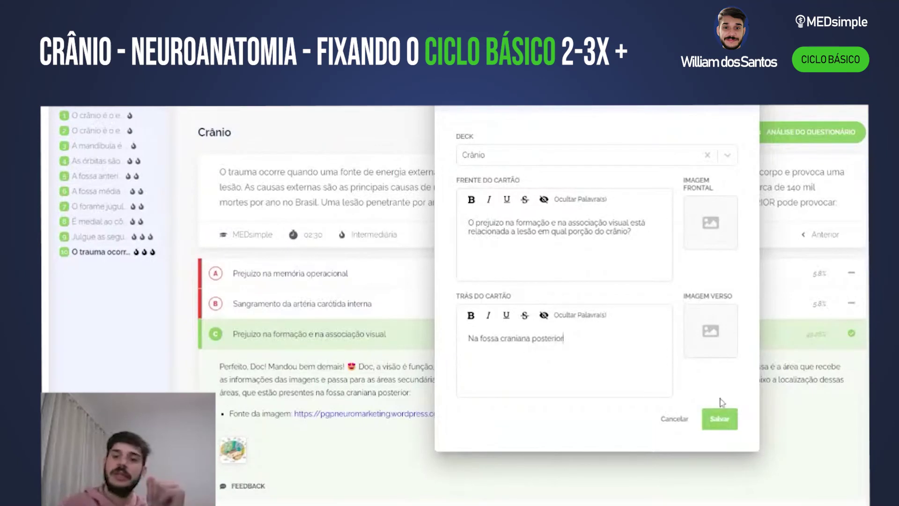
pyautogui.click(723, 418)
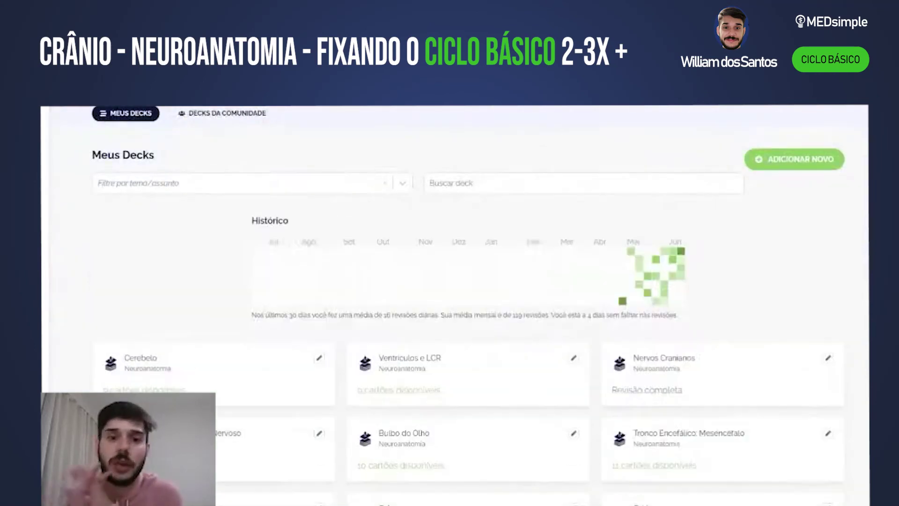
# - Open the Crânio deck for review, reveal the card about the quiasma and artéria carótida interna and rate it Fácil
pyautogui.scroll(-2, 259, 460)
pyautogui.click(433, 489)
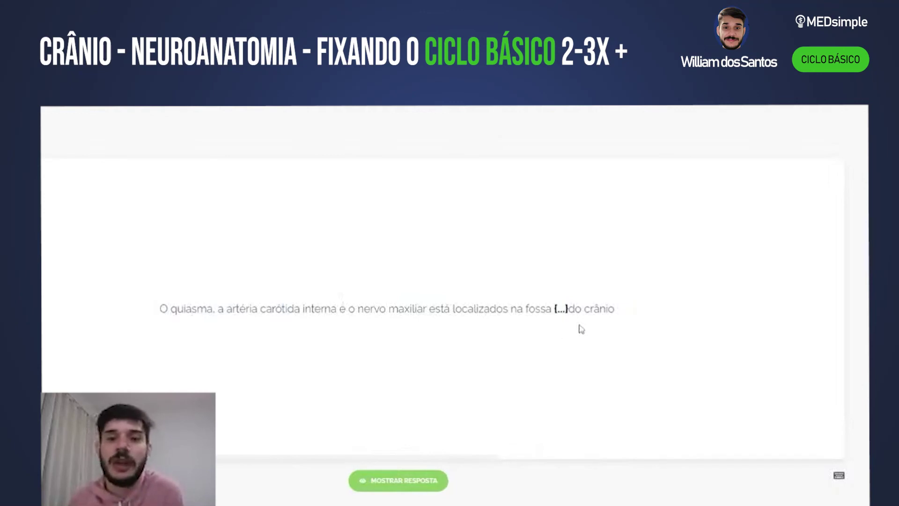
pyautogui.doubleClick(561, 309)
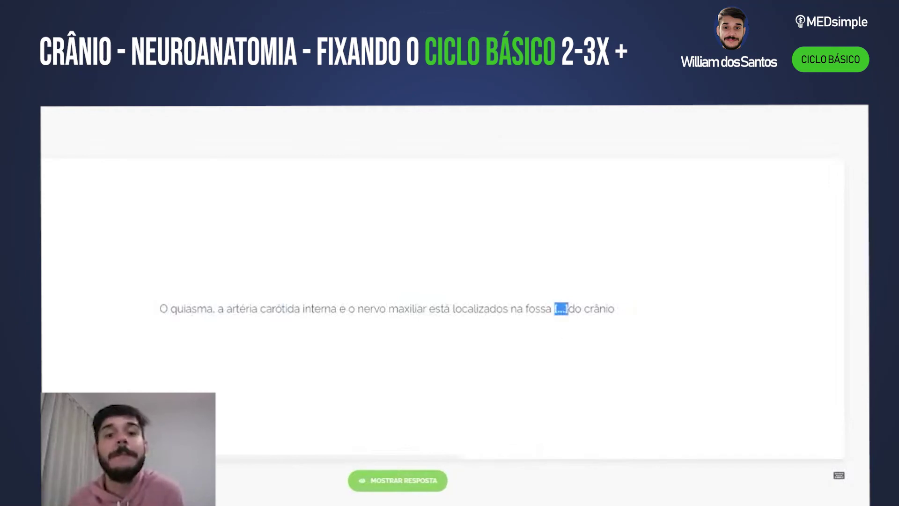
pyautogui.click(430, 486)
pyautogui.click(452, 483)
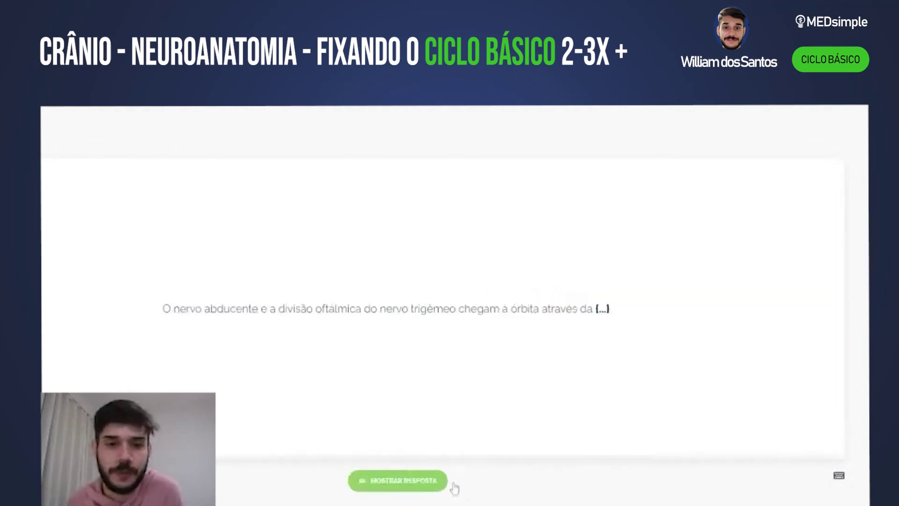
# - Review the card on how the nervo abducente reaches the órbita, reveal its answer and rate it Fácil
pyautogui.moveTo(162, 309); pyautogui.dragTo(496, 324)
pyautogui.click(524, 323)
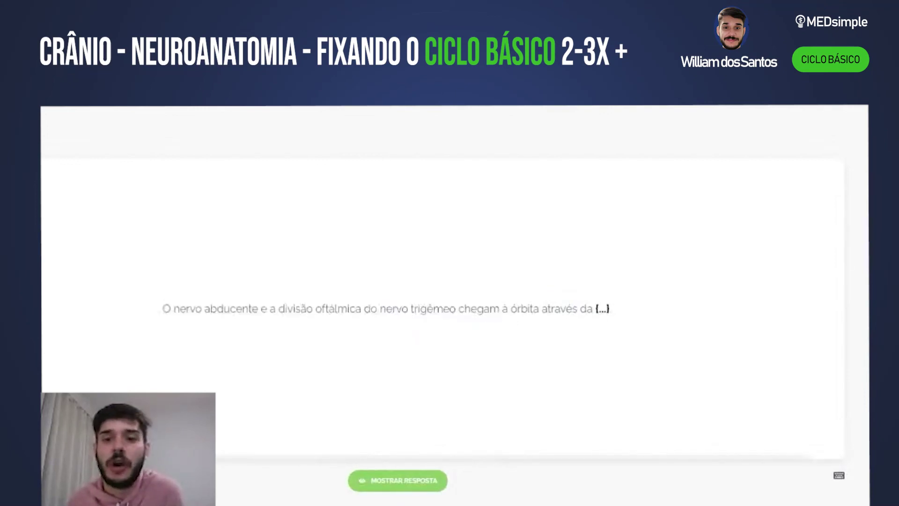
pyautogui.doubleClick(601, 308)
pyautogui.click(523, 381)
pyautogui.click(384, 487)
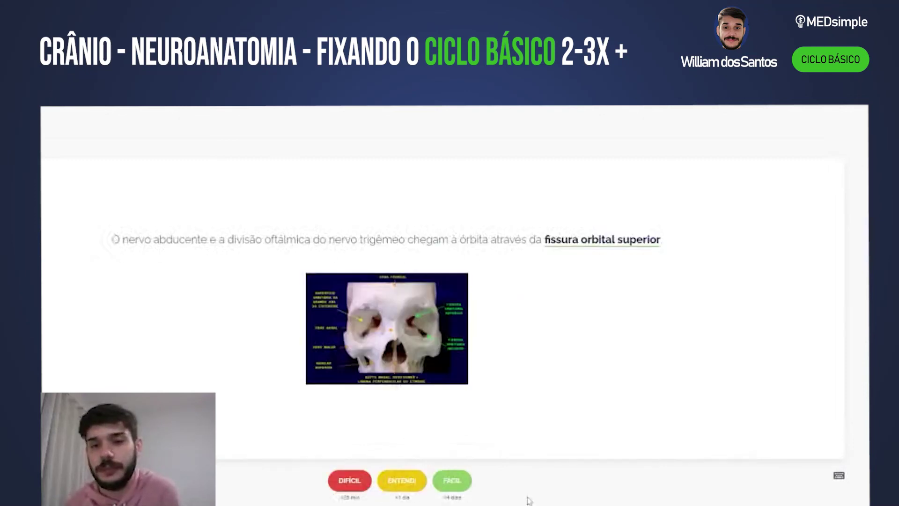
pyautogui.click(463, 481)
# - Review the card on the functions of the Neurocrânio and Visceracrânio, reveal its answers and rate it Fácil
pyautogui.moveTo(291, 296); pyautogui.dragTo(481, 296)
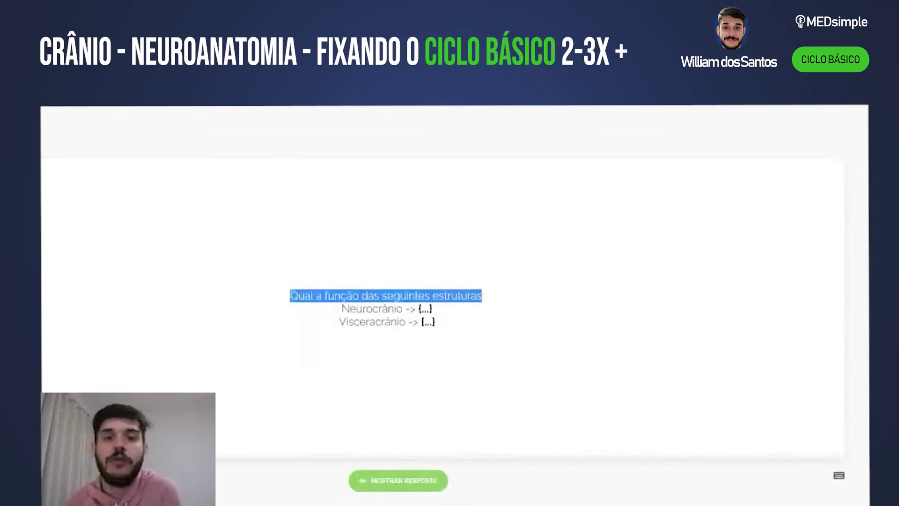
pyautogui.doubleClick(372, 308)
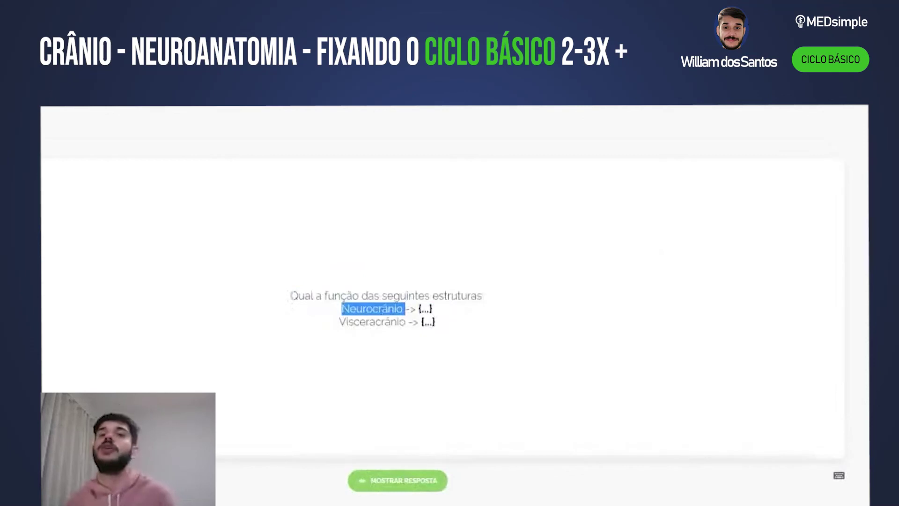
pyautogui.doubleClick(372, 321)
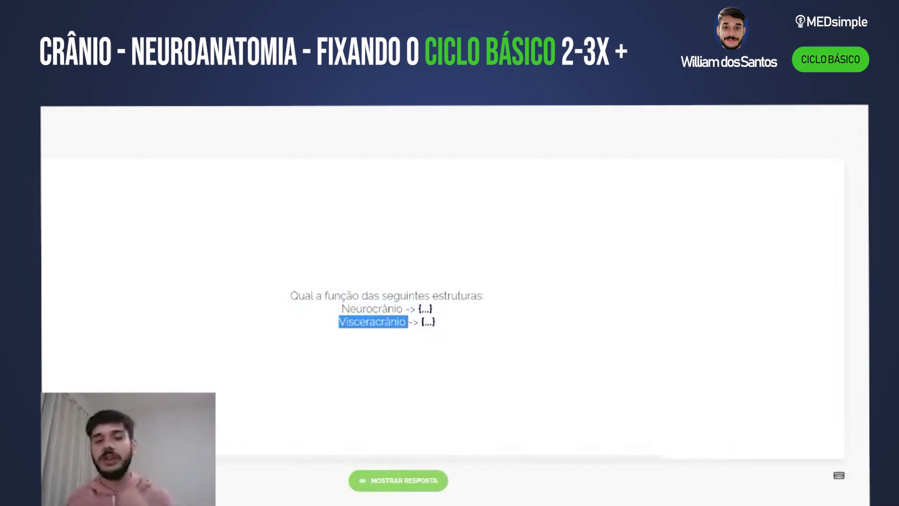
pyautogui.click(392, 485)
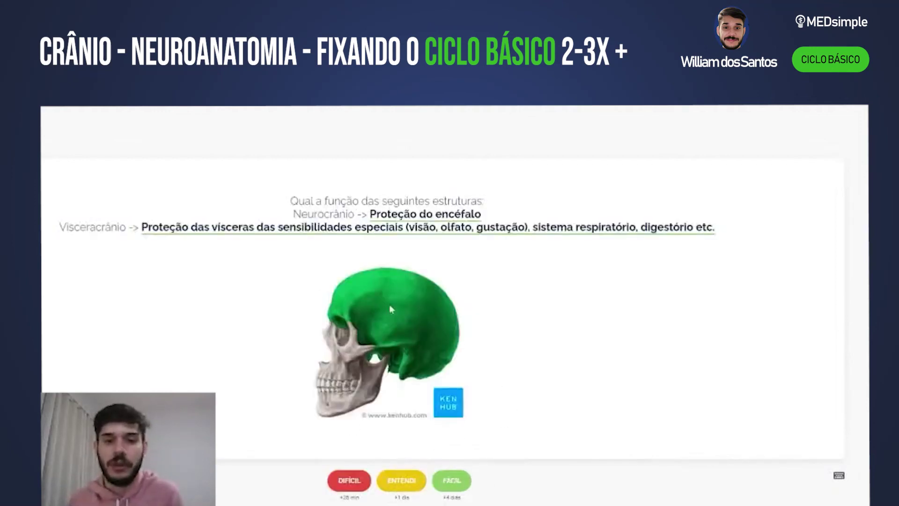
pyautogui.click(445, 482)
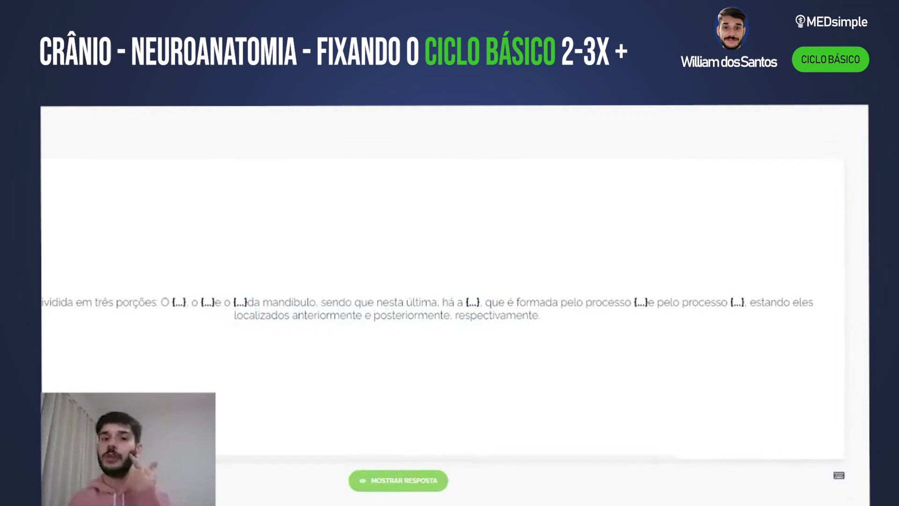
# - Reveal the answers of the cards on the portions of the mandíbula and the structures passing through the forame jugular, rating both Fácil
pyautogui.click(403, 479)
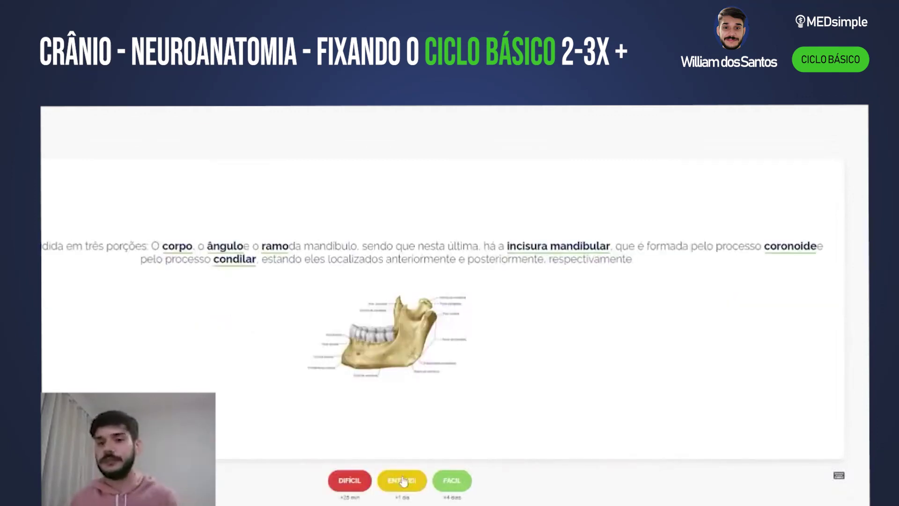
pyautogui.click(446, 484)
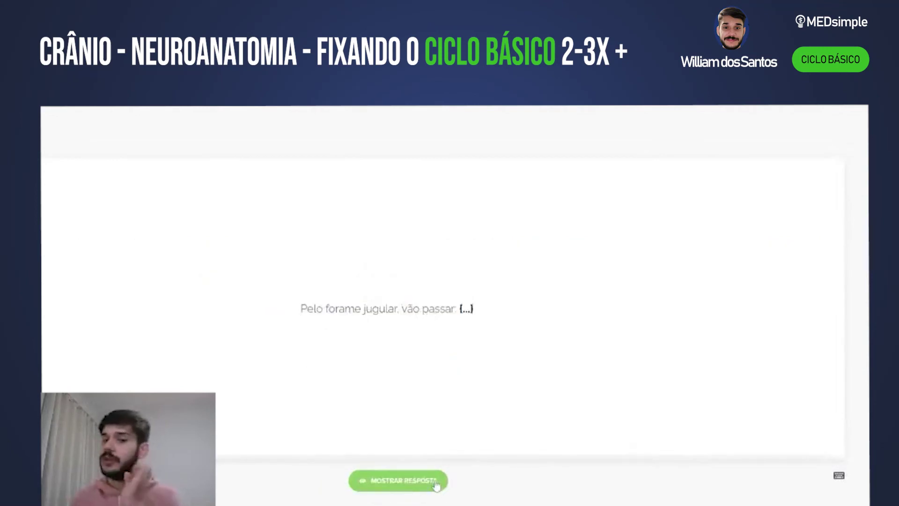
pyautogui.doubleClick(466, 309)
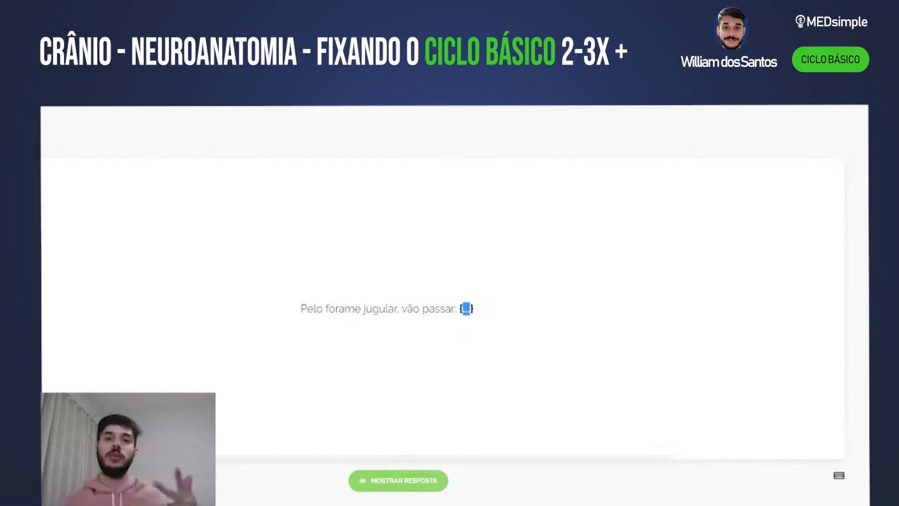
pyautogui.click(445, 483)
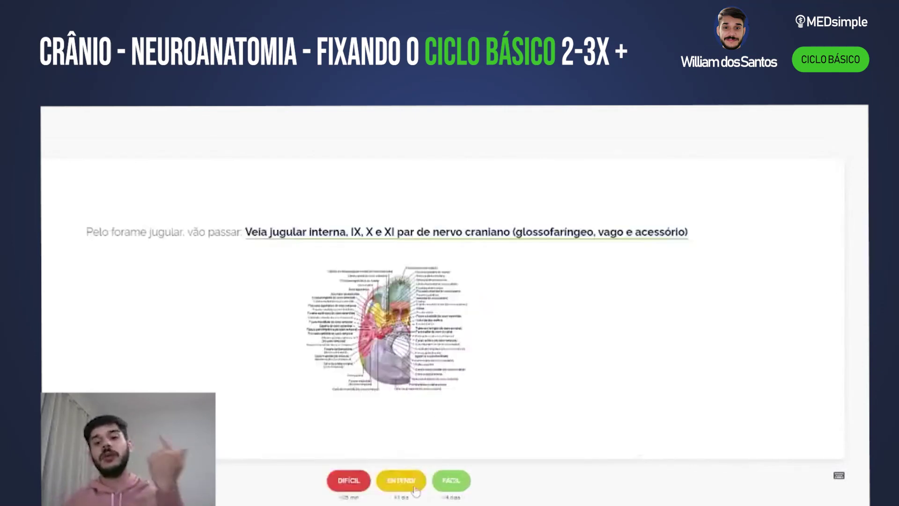
pyautogui.click(451, 482)
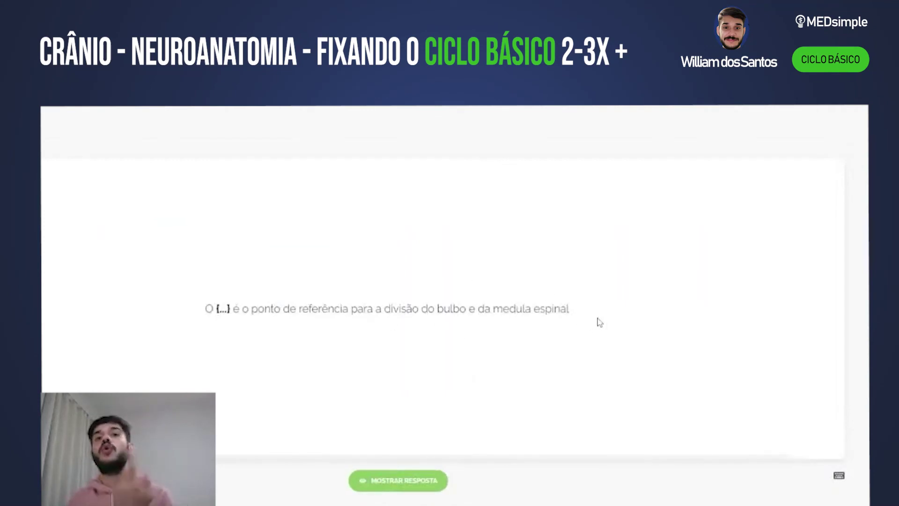
# - Reveal the answers of the cards on the bulbo and medula espinal reference point and the lâmina cribiforme, rating both Fácil
pyautogui.click(434, 479)
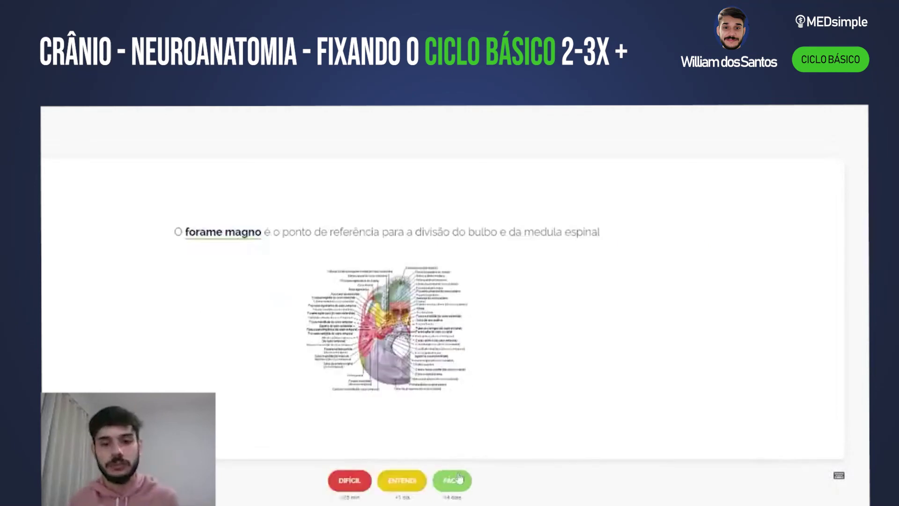
pyautogui.click(459, 476)
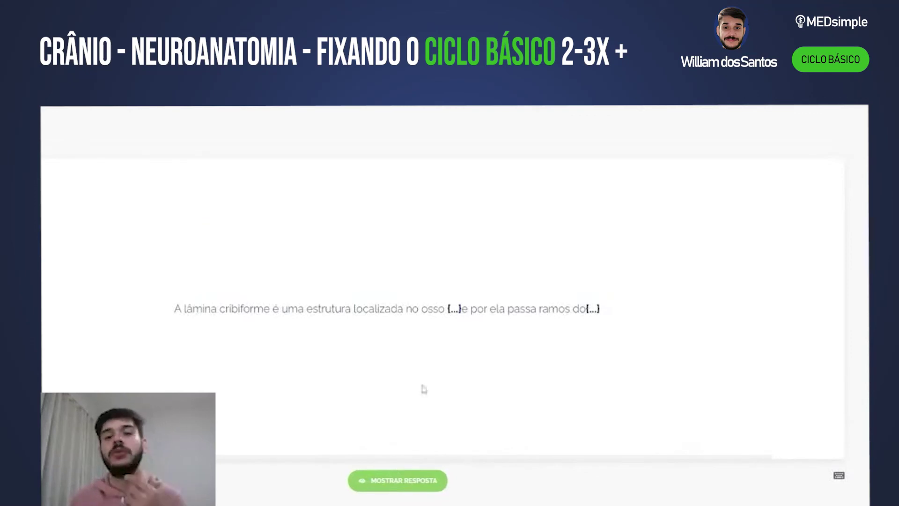
pyautogui.click(412, 479)
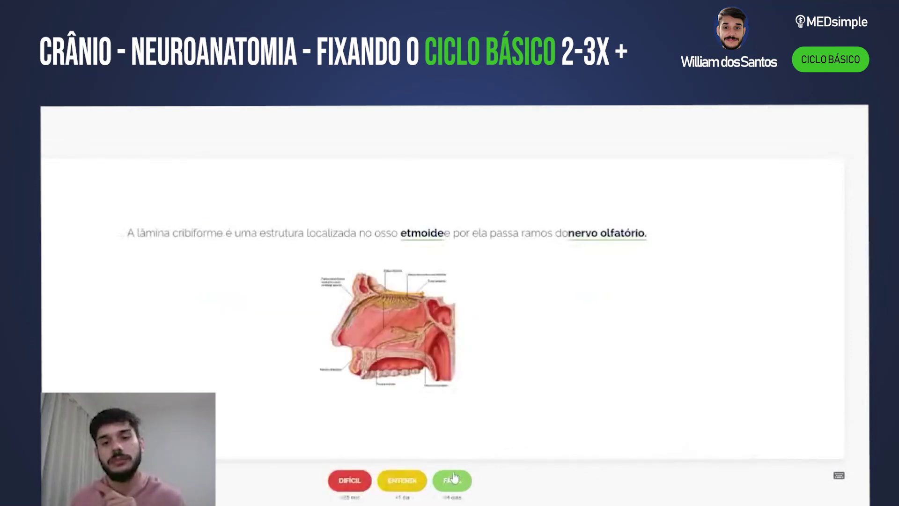
pyautogui.click(453, 479)
# - Review the card on which skull lesion impairs visual formation and association, reveal its answer and rate it Fácil
pyautogui.moveTo(147, 312); pyautogui.dragTo(630, 325)
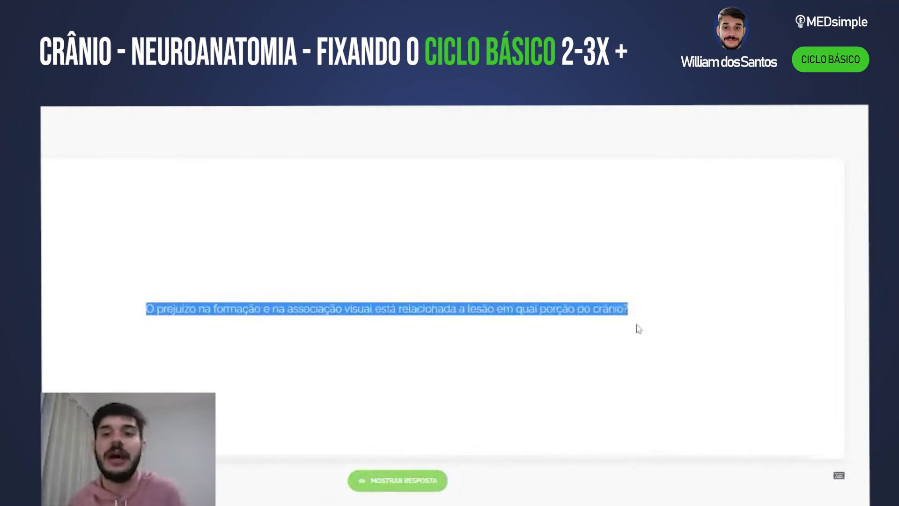
pyautogui.click(629, 334)
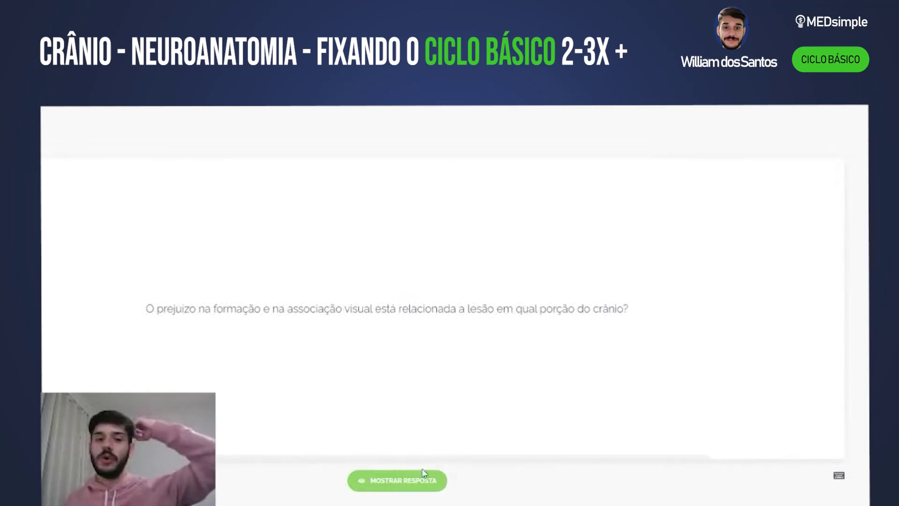
pyautogui.click(445, 474)
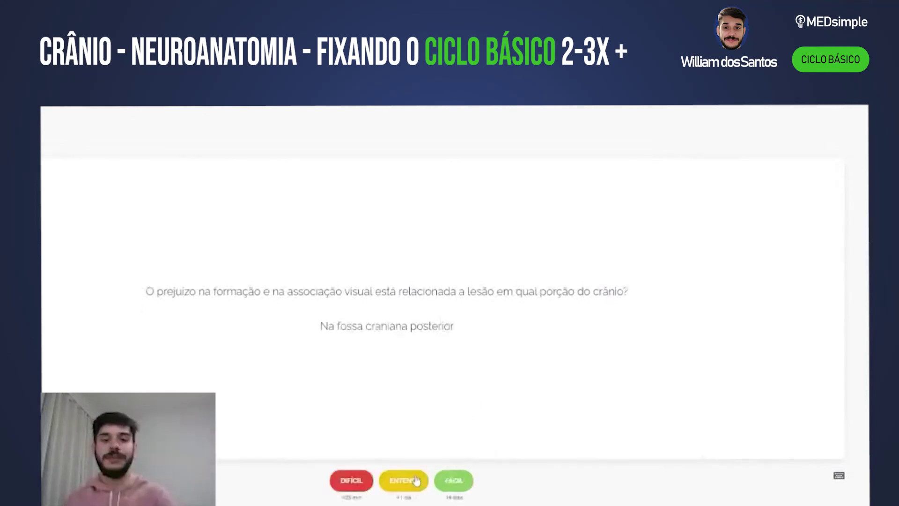
pyautogui.click(450, 483)
# - Review the card "Quais são os ossos do crânio? (11)", reveal its answer and go over the list of bones
pyautogui.moveTo(304, 310); pyautogui.dragTo(489, 311)
pyautogui.click(489, 311)
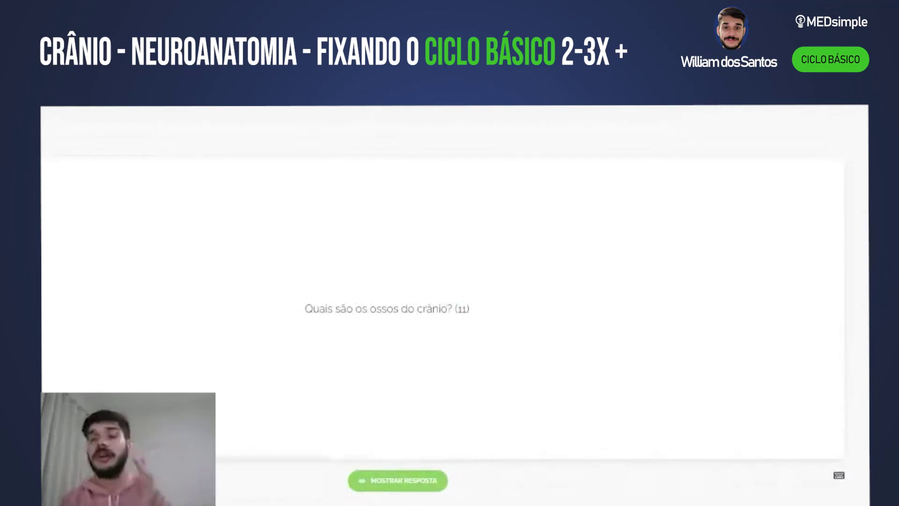
pyautogui.click(378, 484)
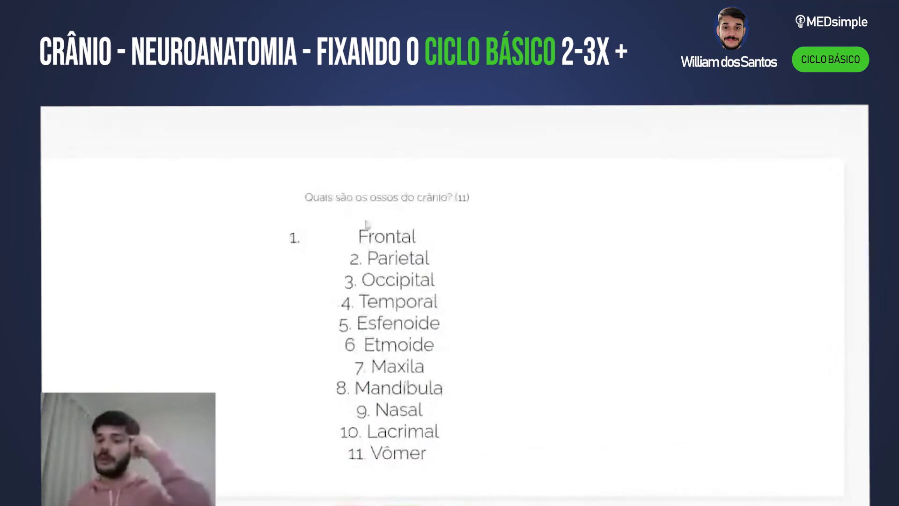
pyautogui.moveTo(366, 224); pyautogui.dragTo(429, 461)
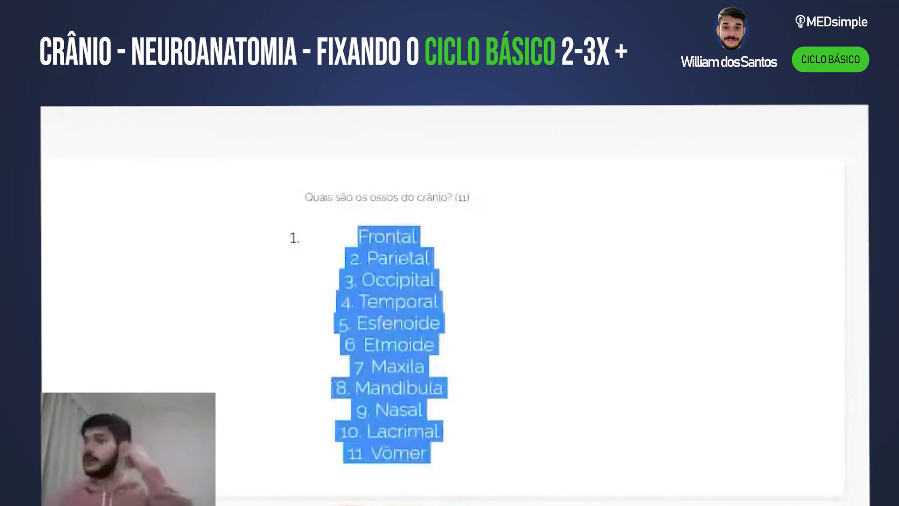
pyautogui.press('Escape')
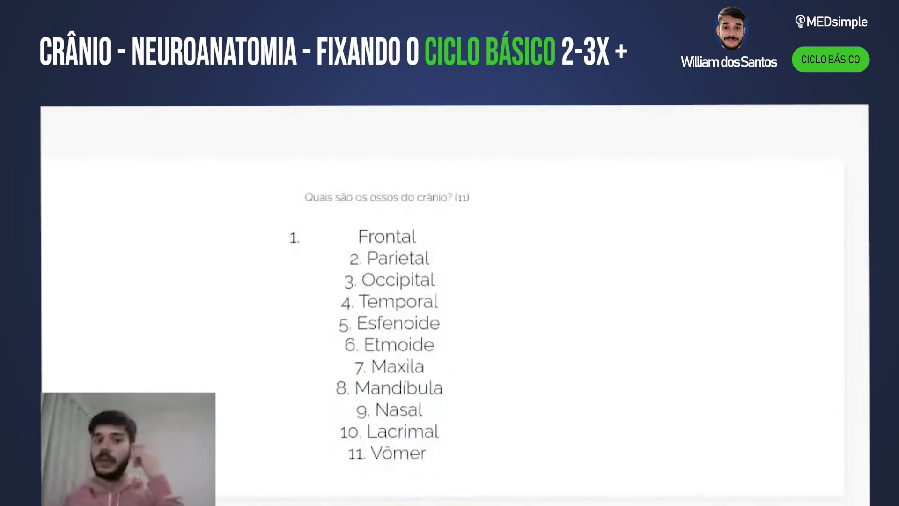